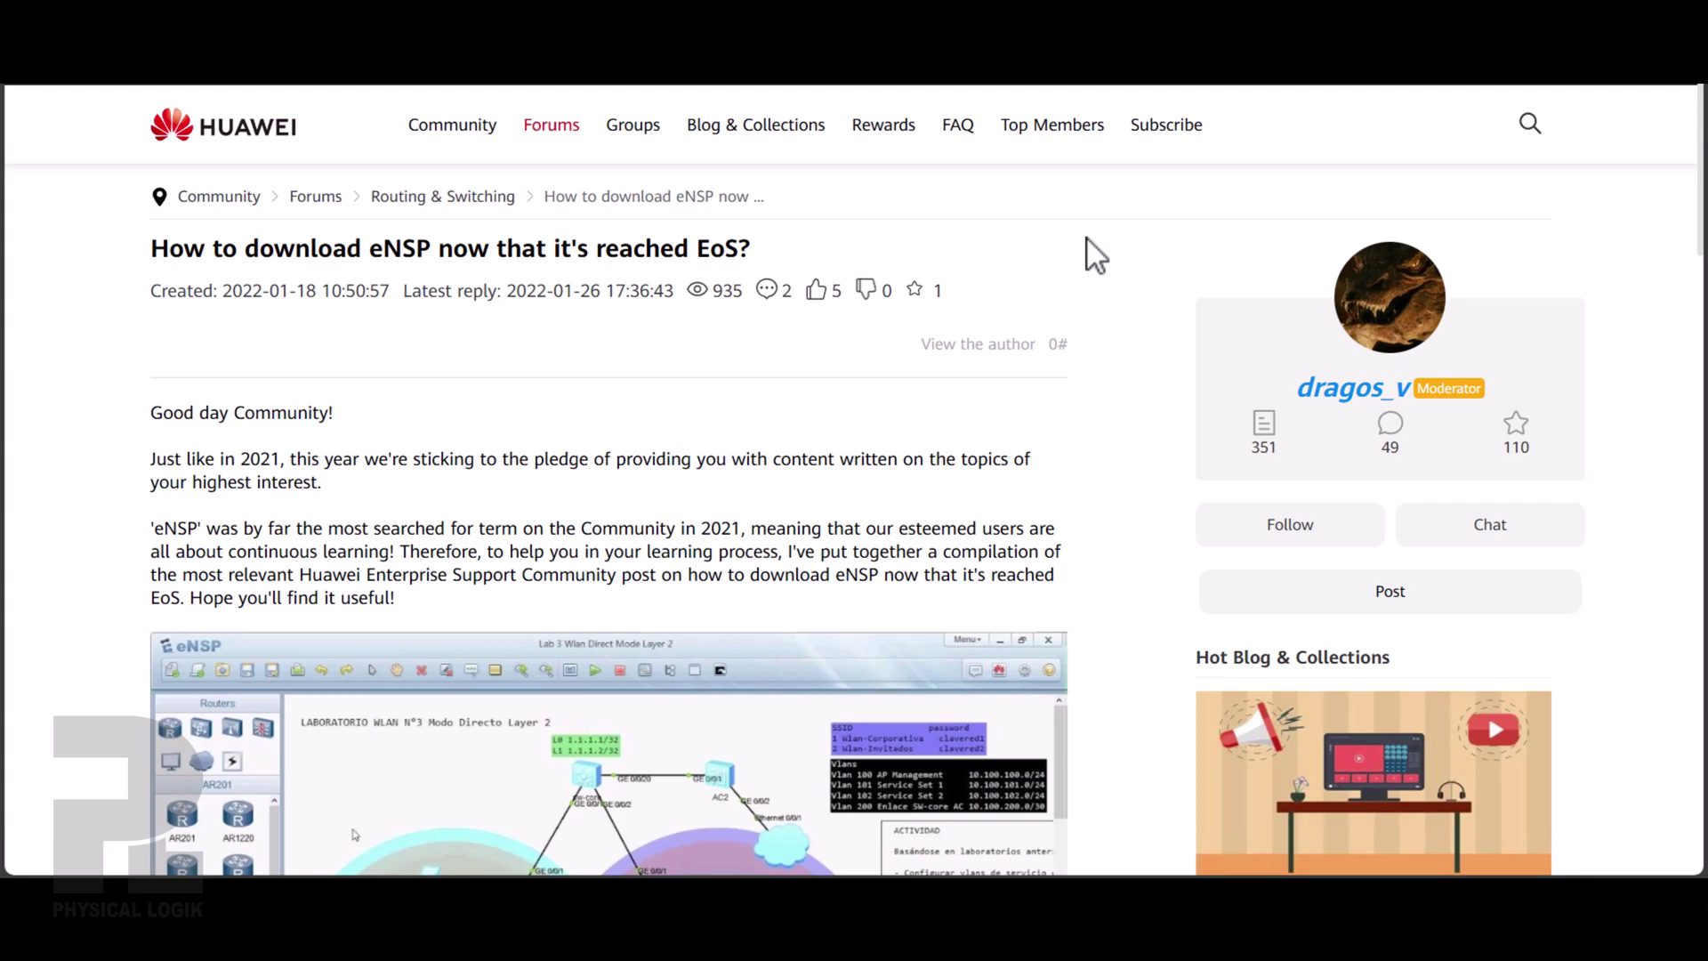
# - Read through the Huawei forum post on downloading eNSP, examining its sections on the simulator, device images and the practice lab
pyautogui.scroll(-3, 1086, 238)
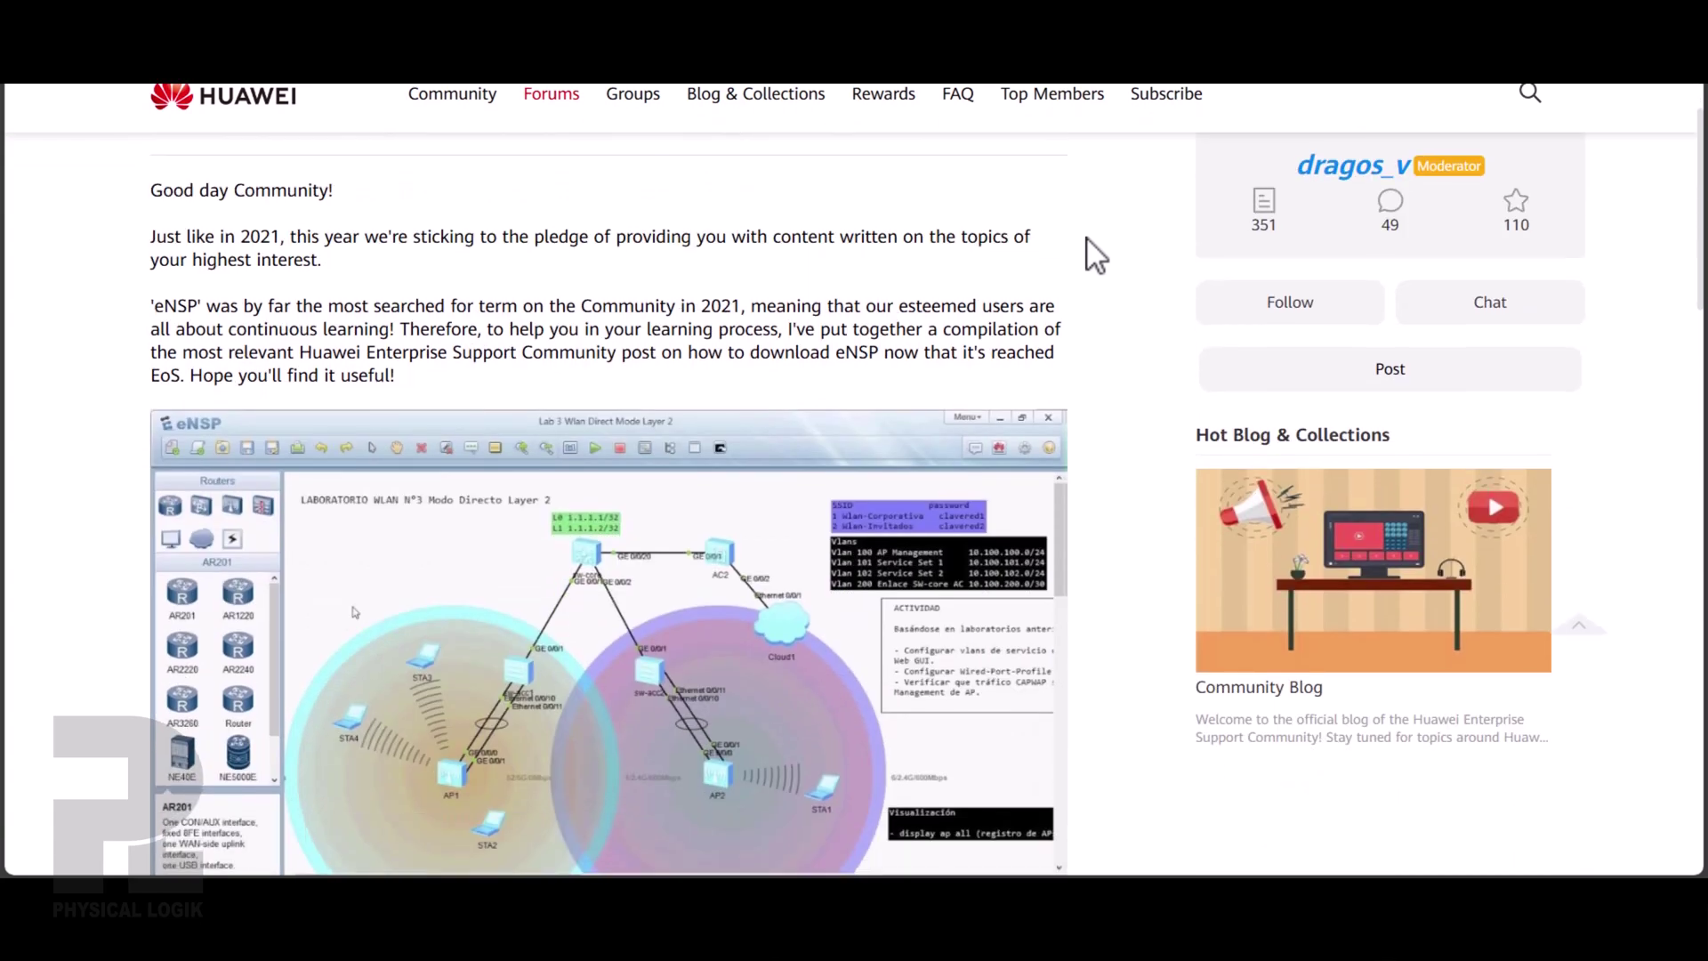
pyautogui.scroll(-1, 1087, 239)
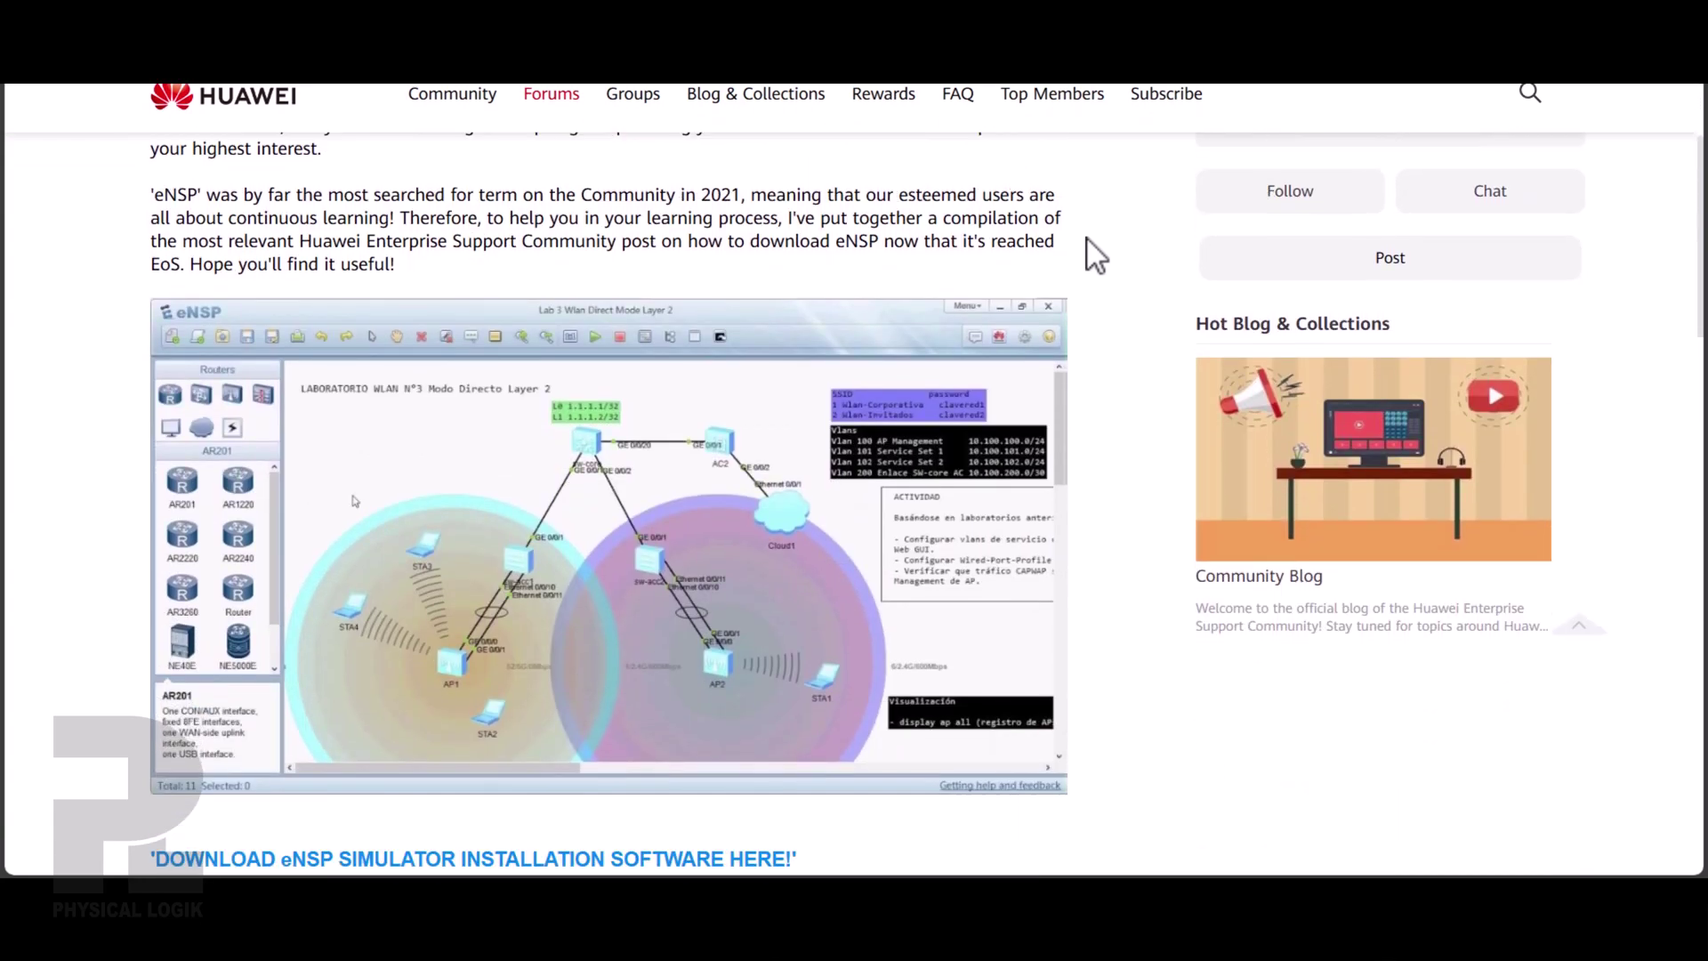
pyautogui.scroll(-1, 1087, 238)
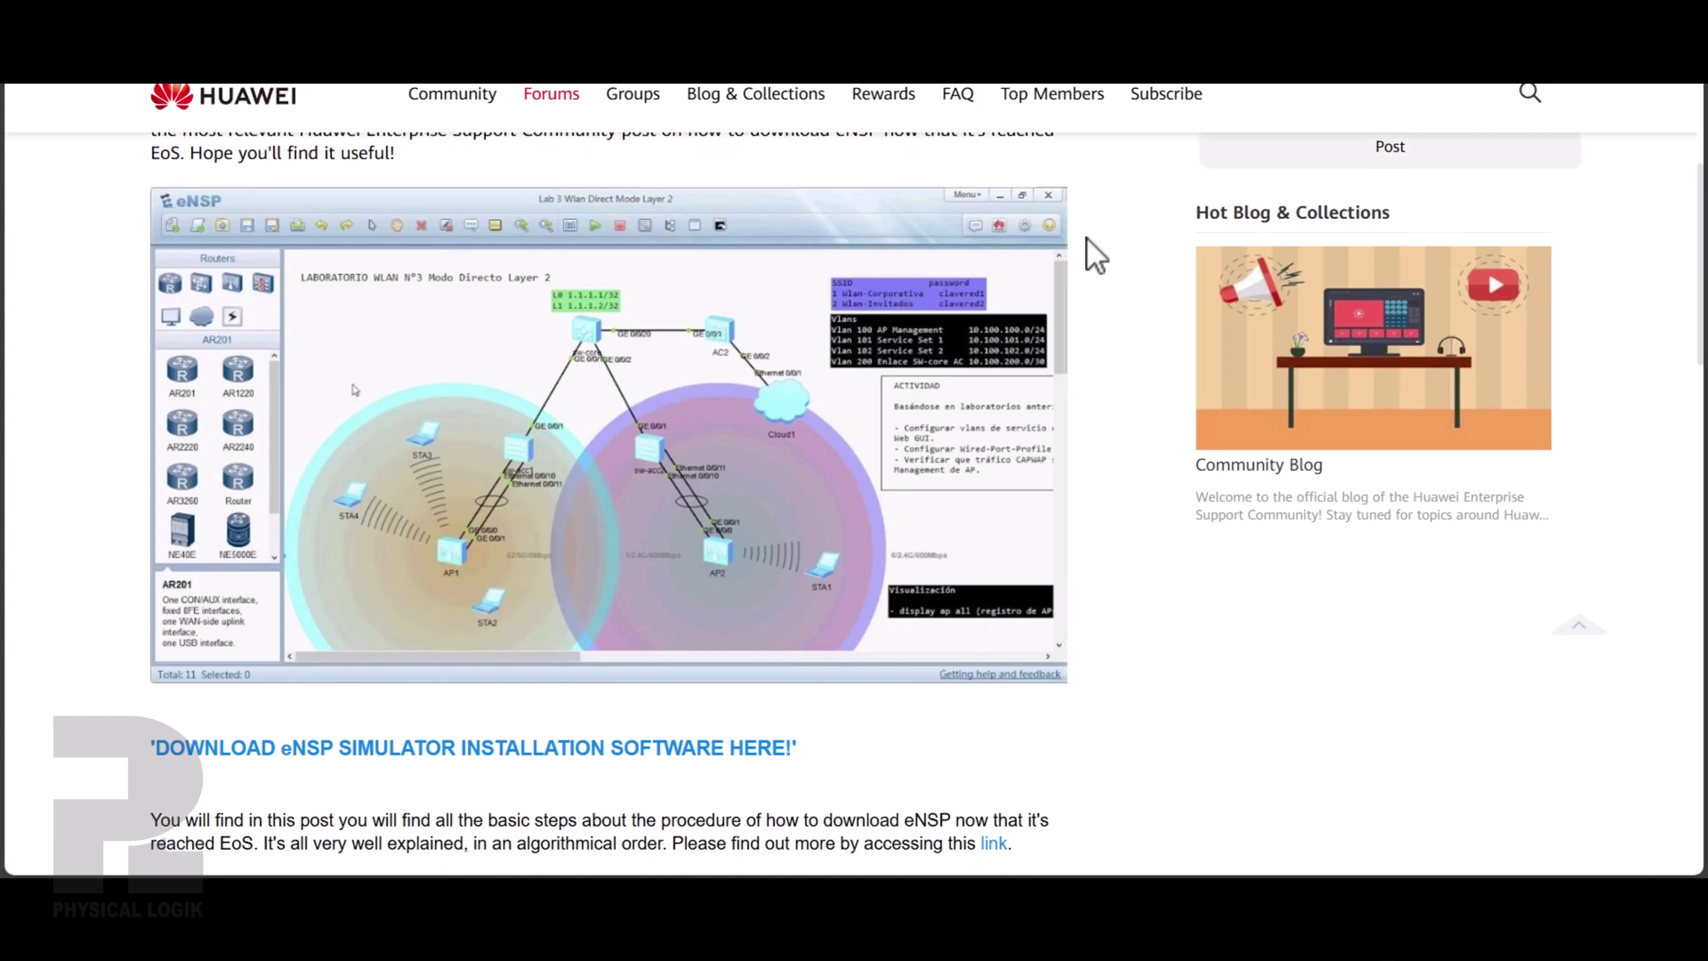
pyautogui.scroll(-1, 1087, 238)
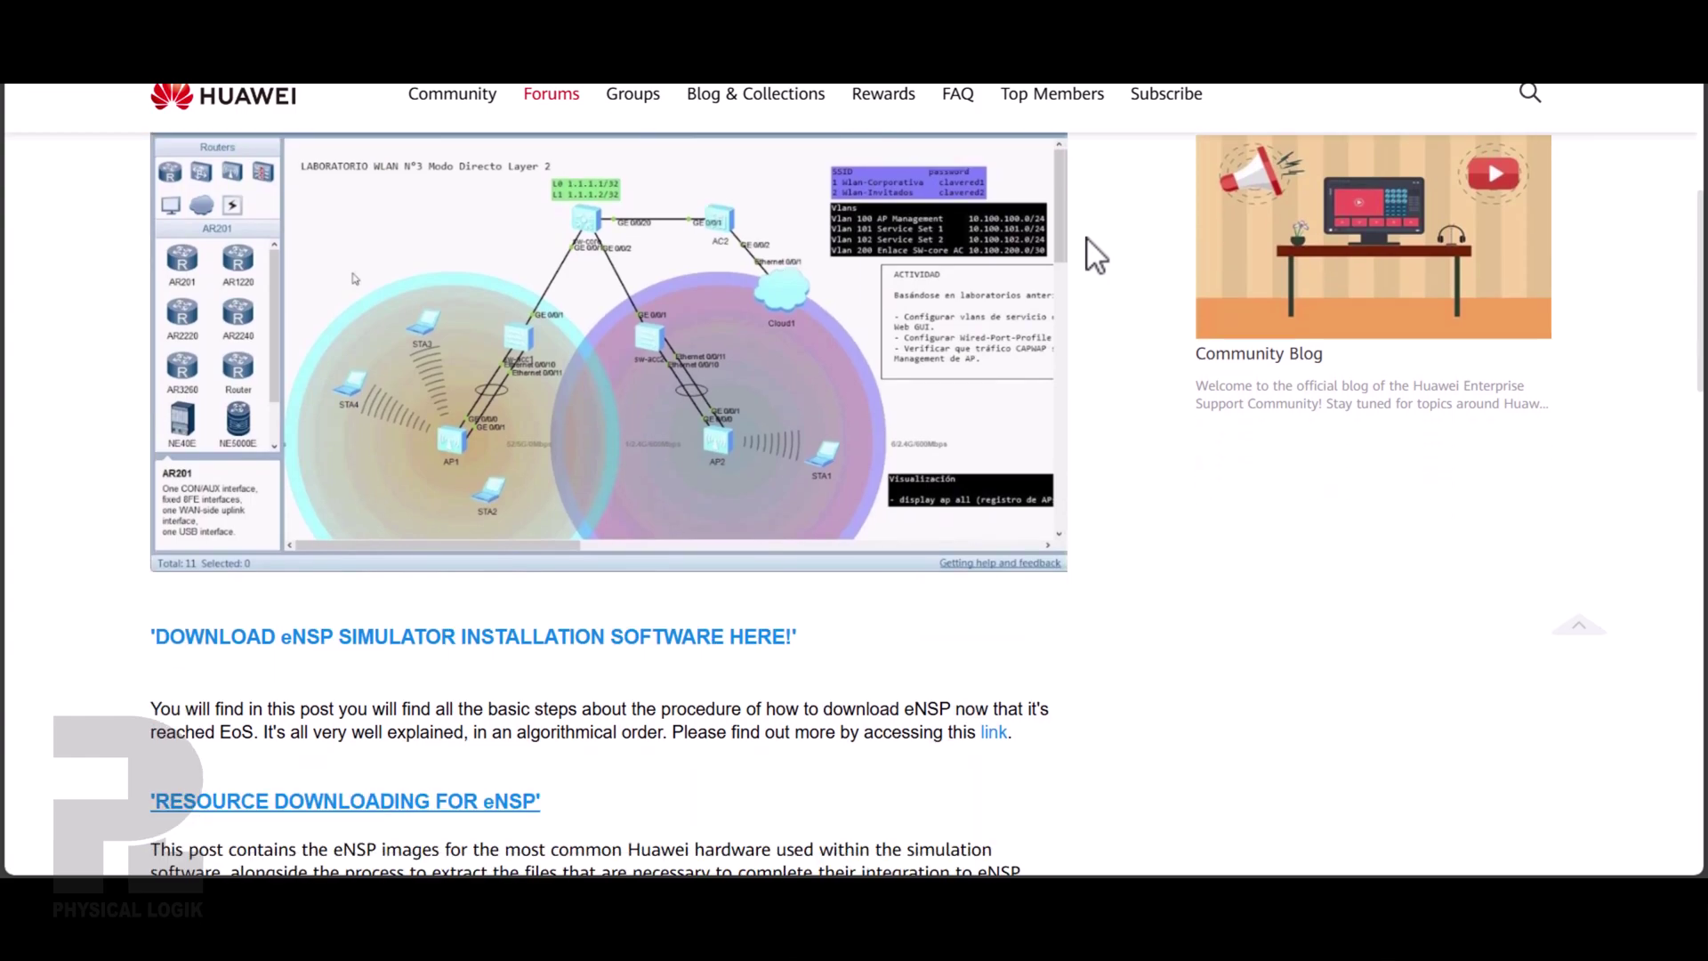
pyautogui.scroll(-1, 1094, 255)
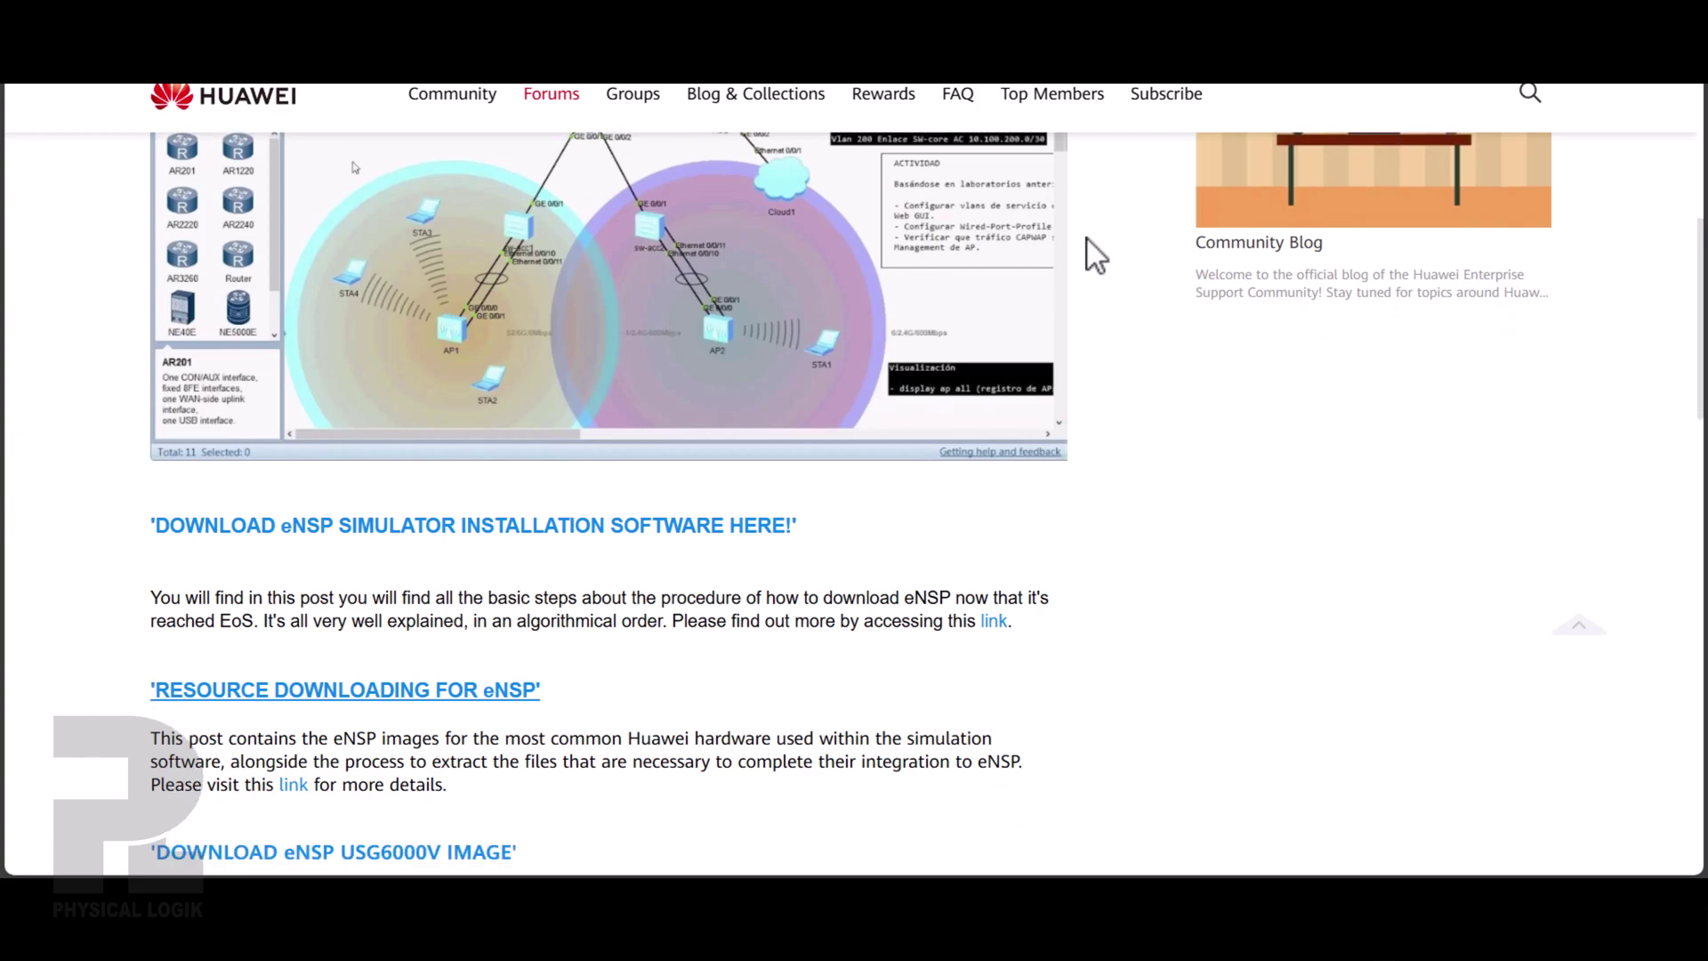
pyautogui.scroll(-1, 1087, 239)
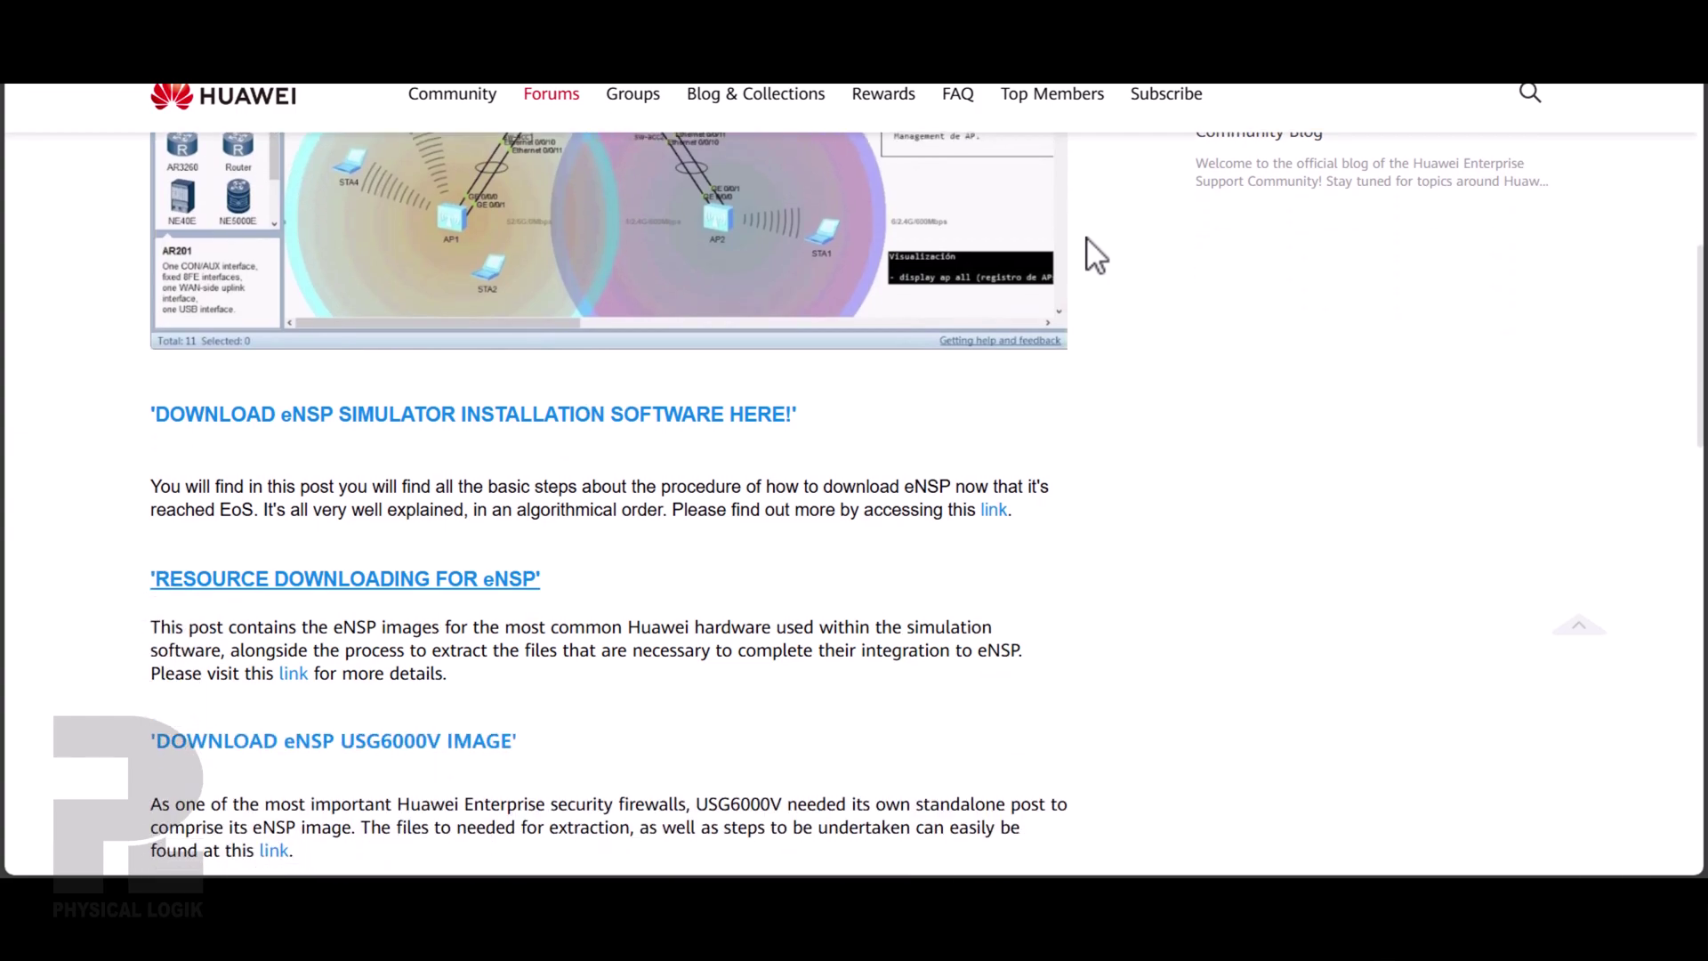
pyautogui.scroll(-2, 1087, 239)
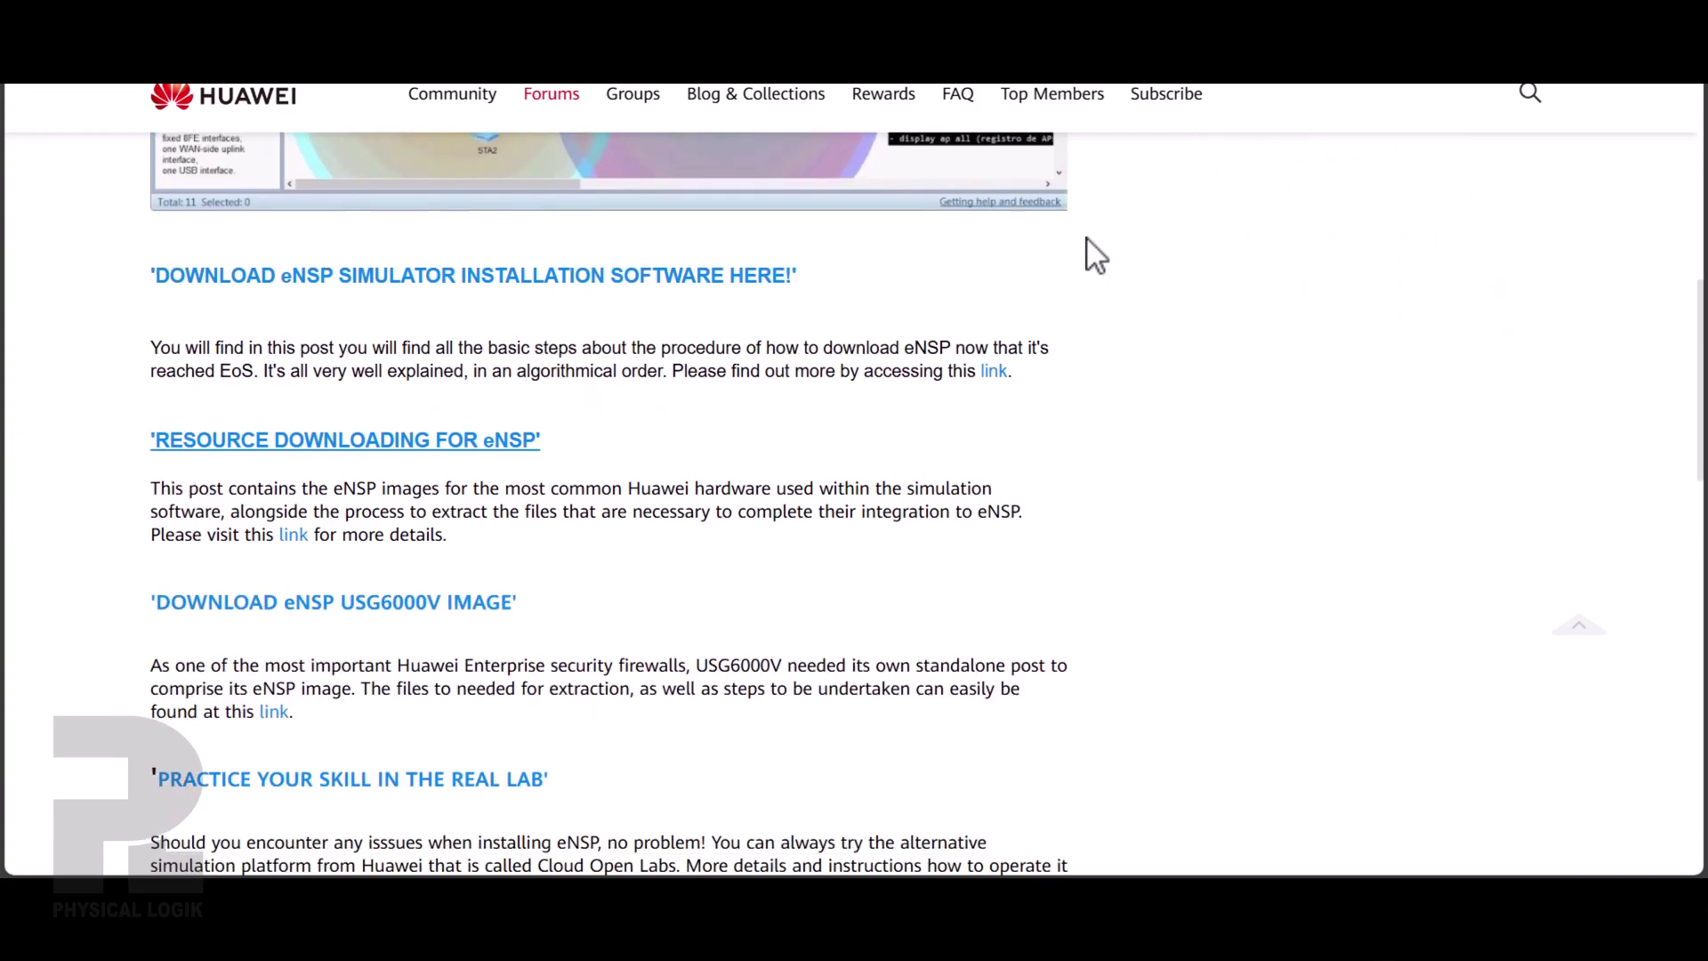
pyautogui.scroll(-1, 1087, 238)
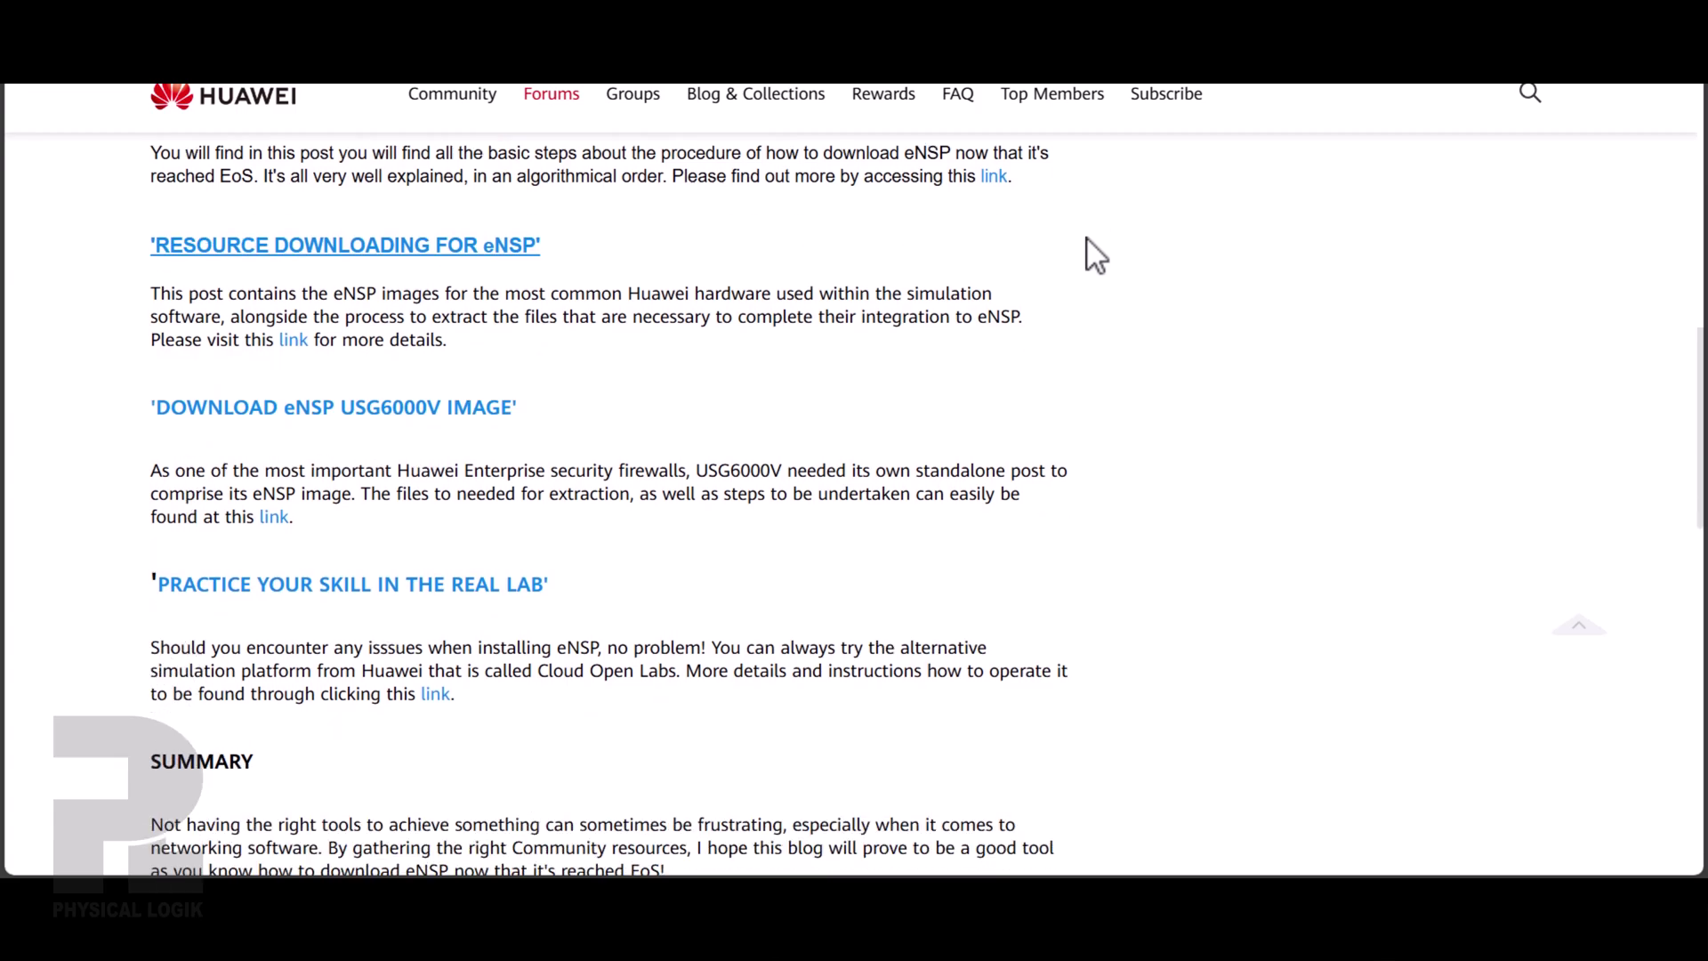
pyautogui.scroll(-2, 1087, 238)
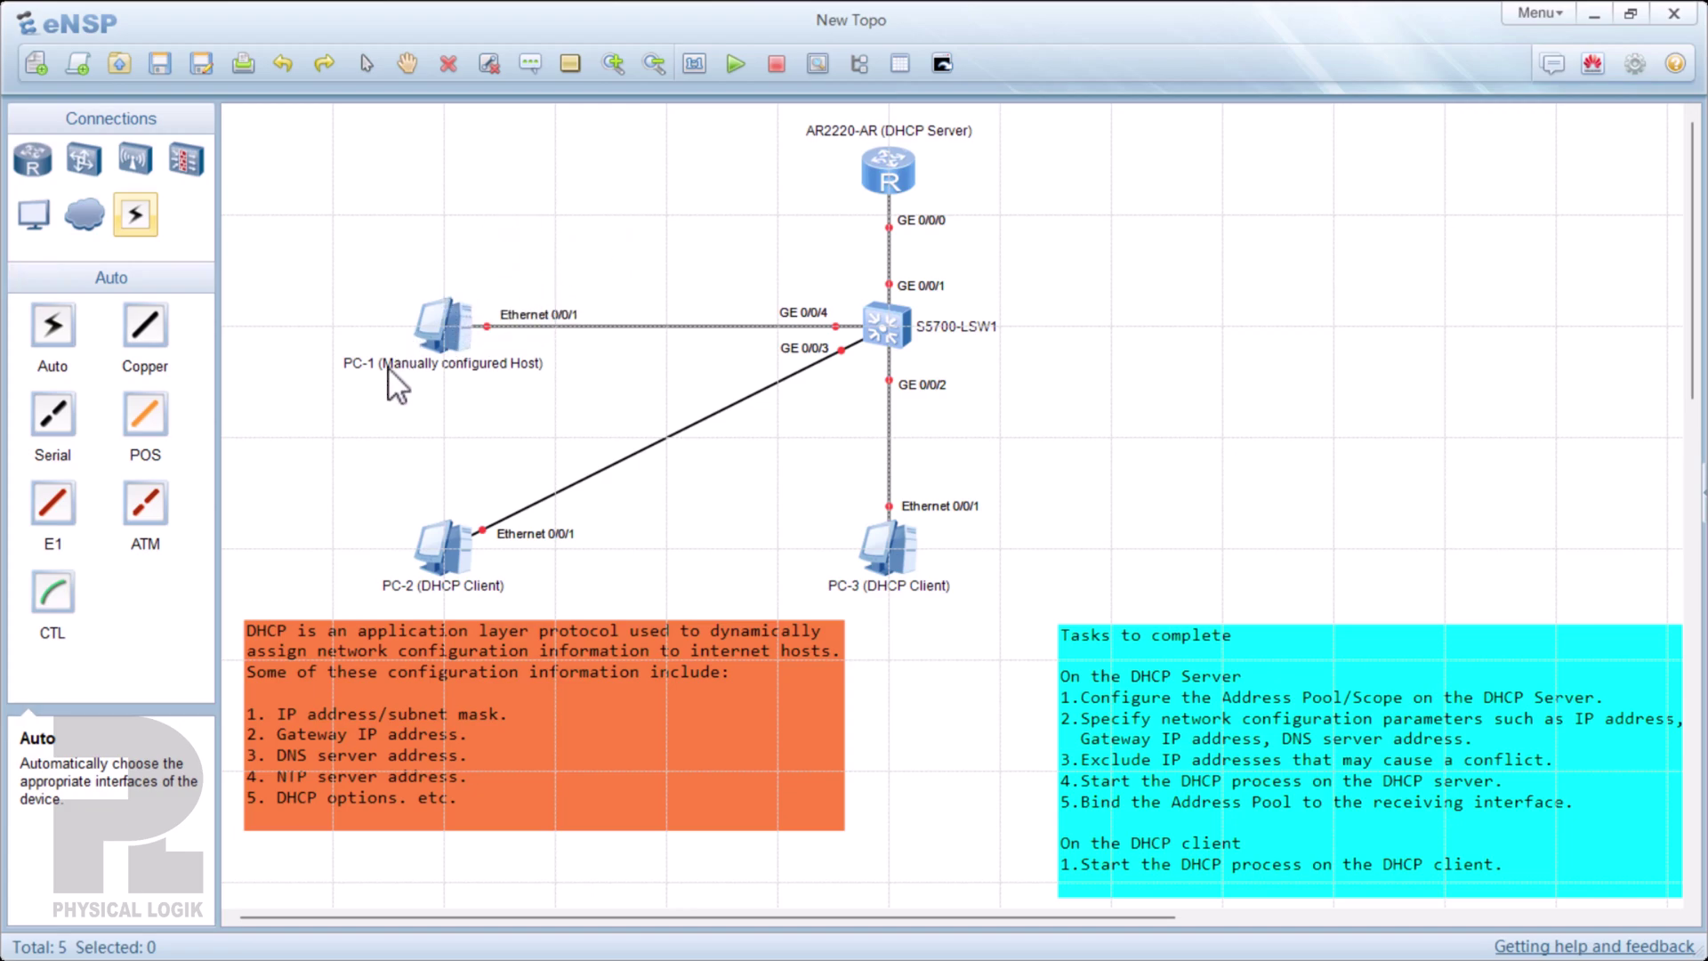
# - Review PC-1's static IPv4 settings, re-entering 10 as the gateway's first octet, and check its command line before closing the window
pyautogui.doubleClick(453, 323)
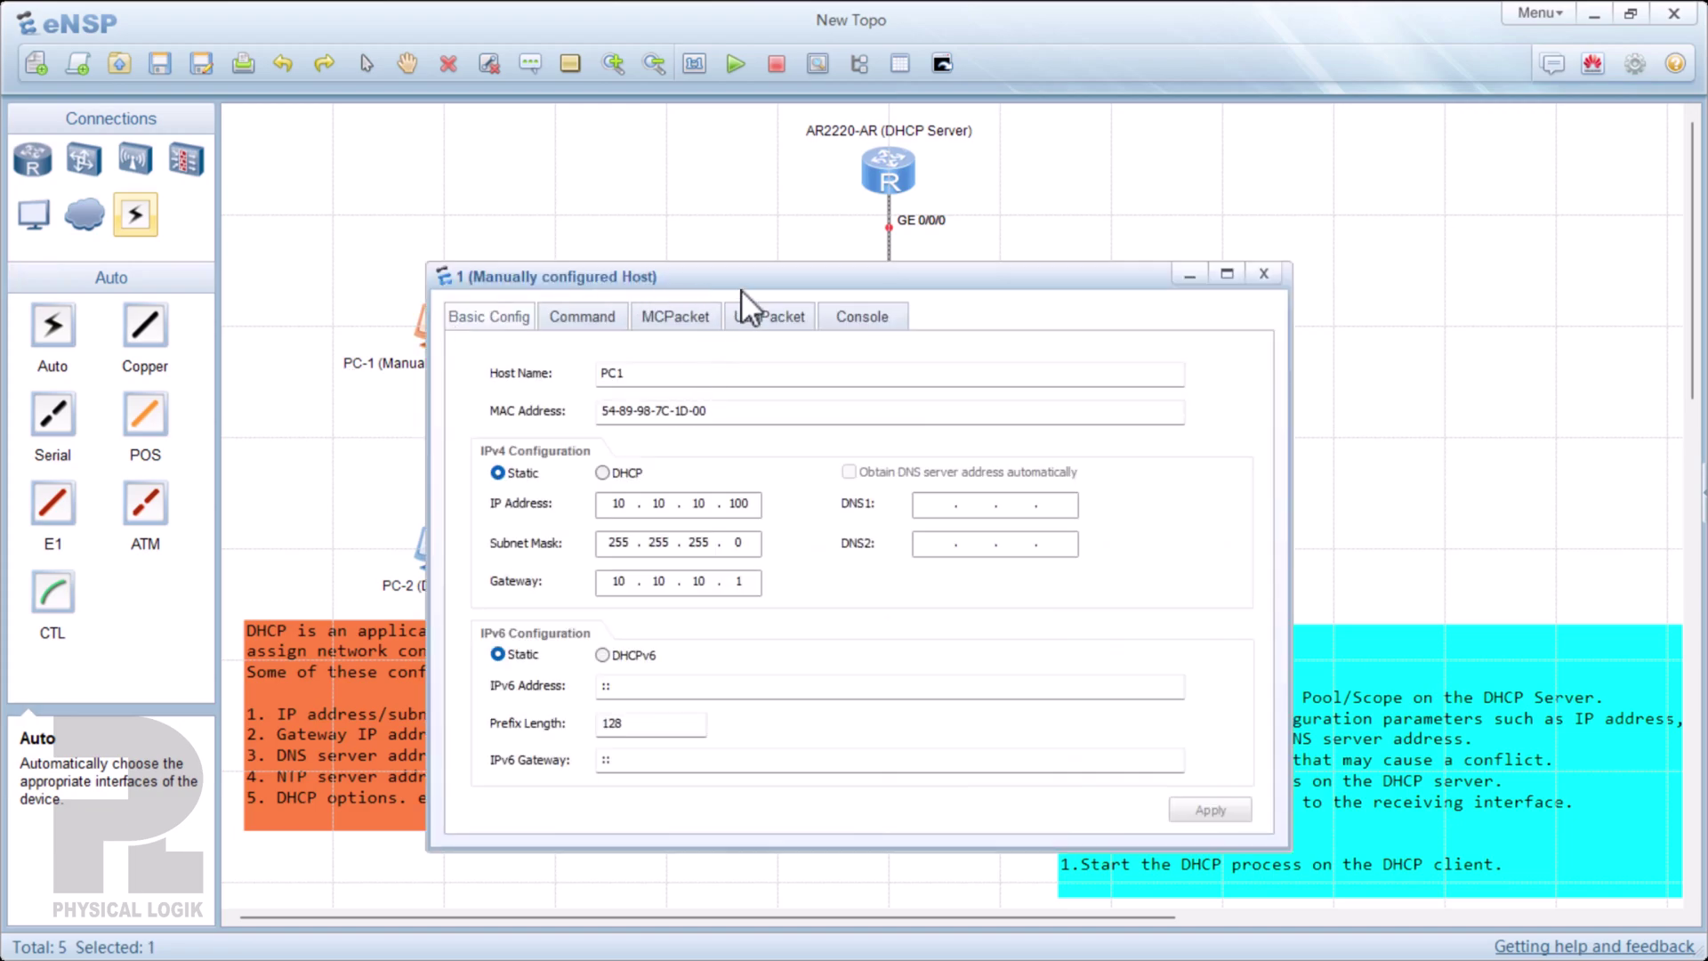
pyautogui.moveTo(735, 274); pyautogui.dragTo(855, 100)
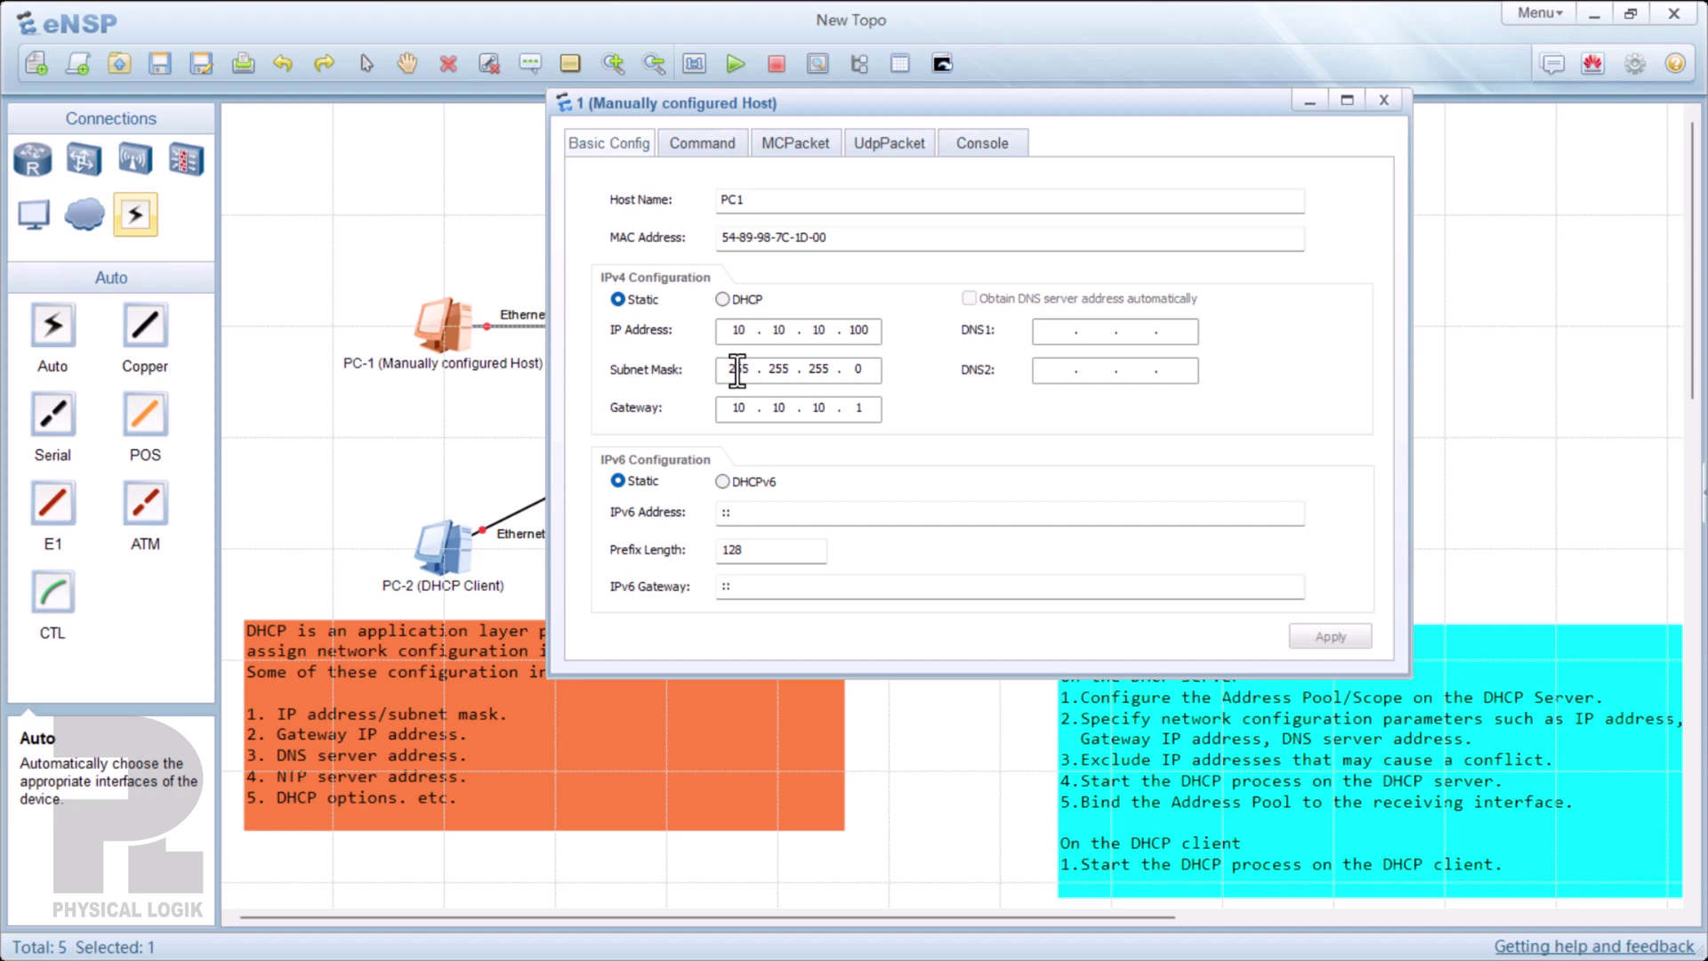
pyautogui.doubleClick(738, 408)
pyautogui.press('BackSpace')
pyautogui.write('10')
pyautogui.click(696, 144)
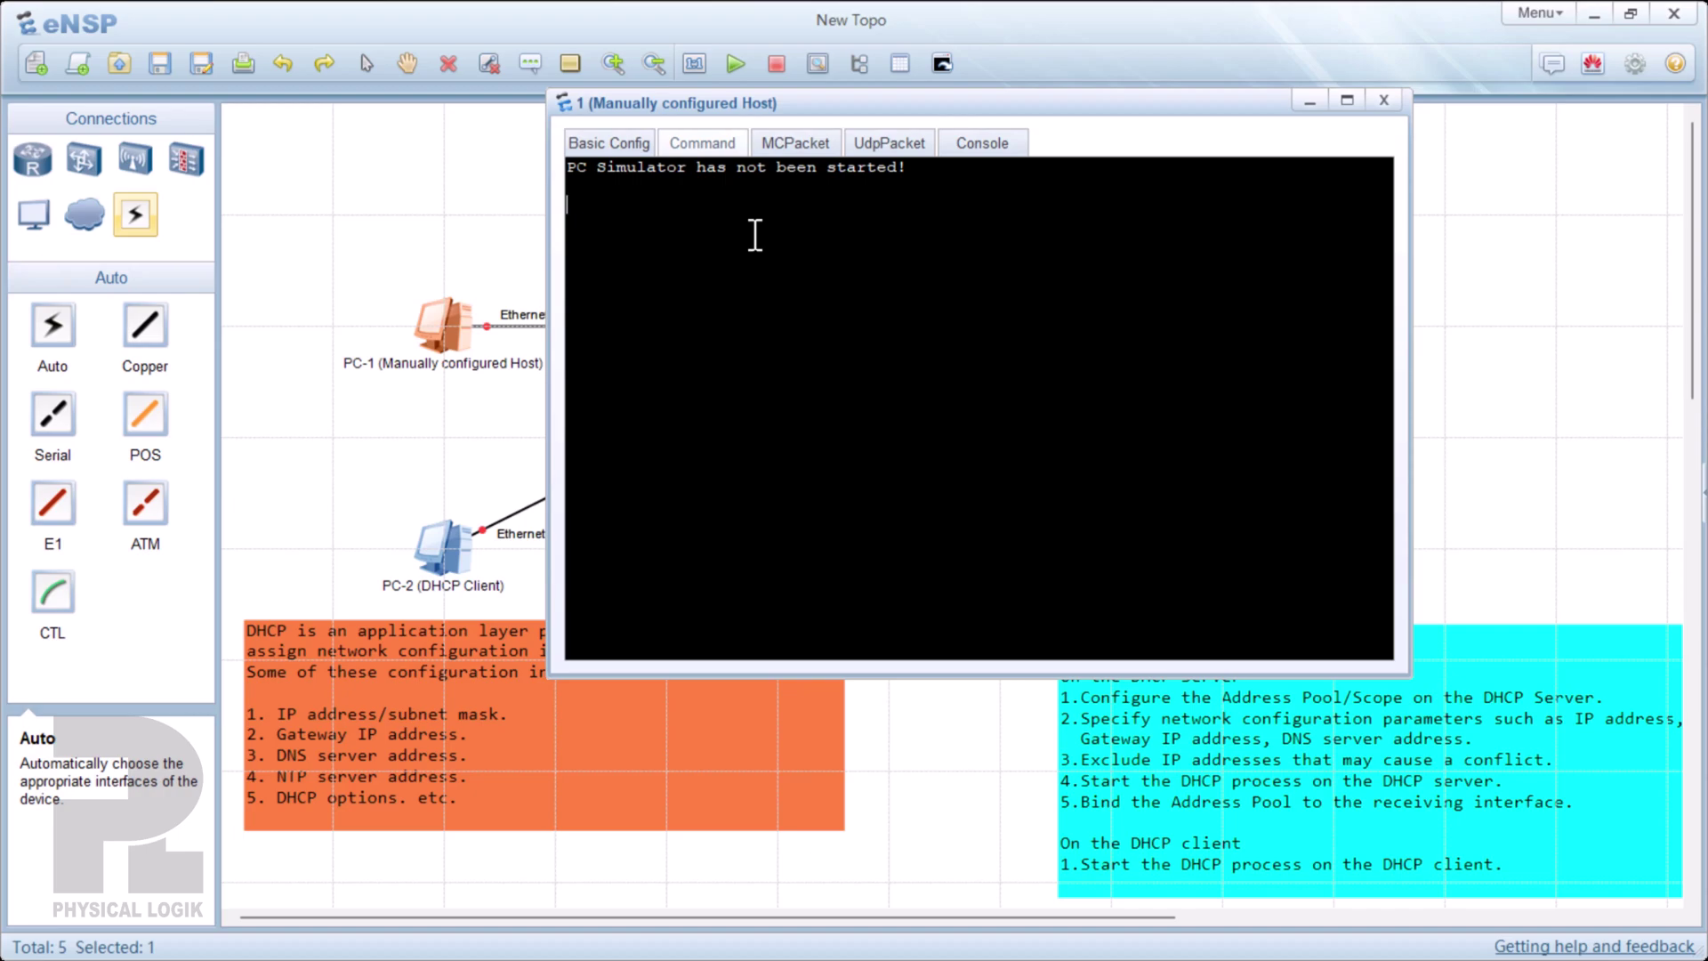
pyautogui.click(1384, 102)
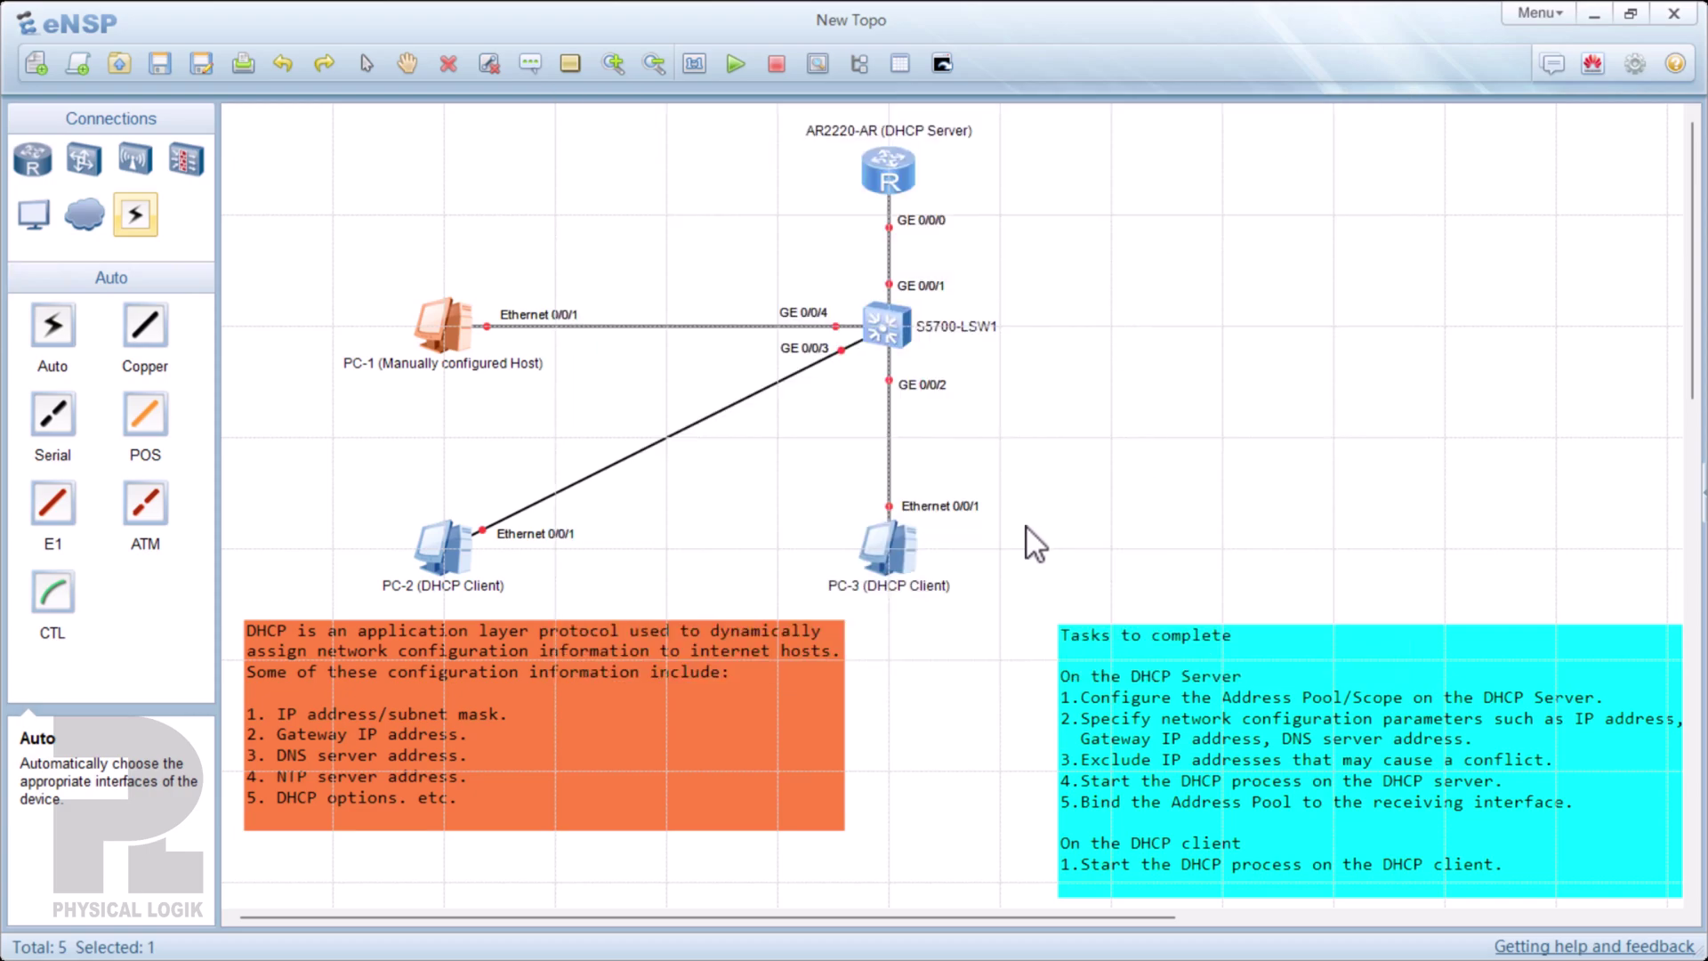
# - Start the router, the switch and all three PCs in the topology together
pyautogui.moveTo(1039, 596); pyautogui.dragTo(382, 160)
pyautogui.click(734, 64)
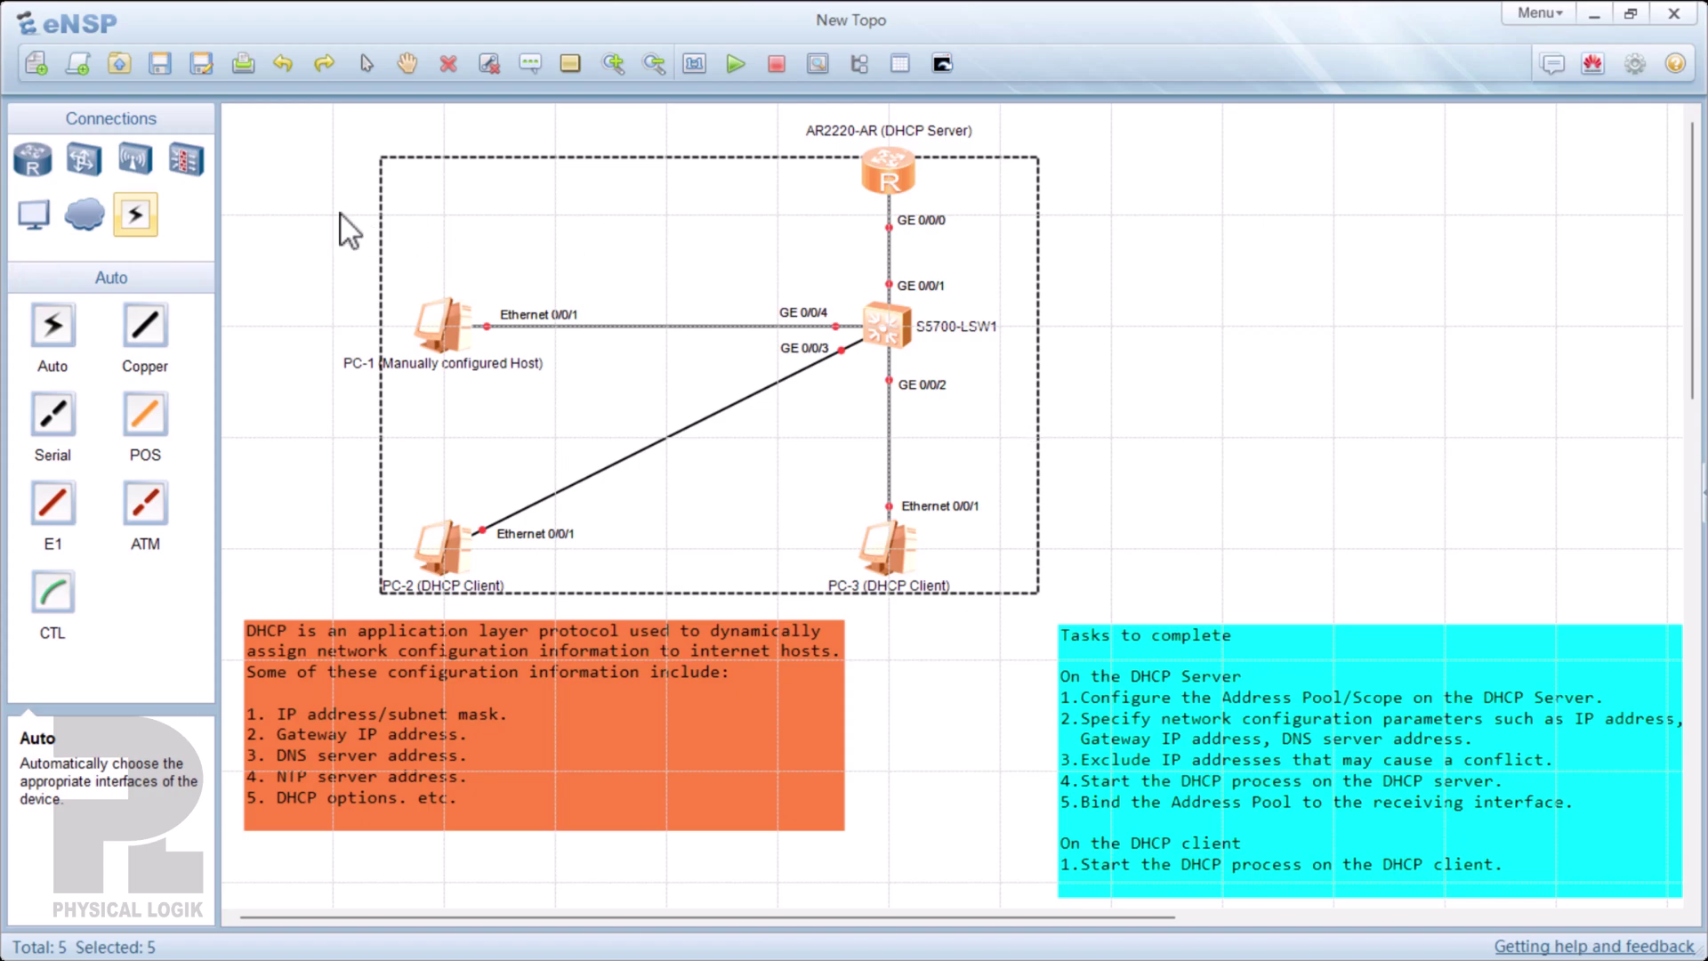
pyautogui.click(382, 230)
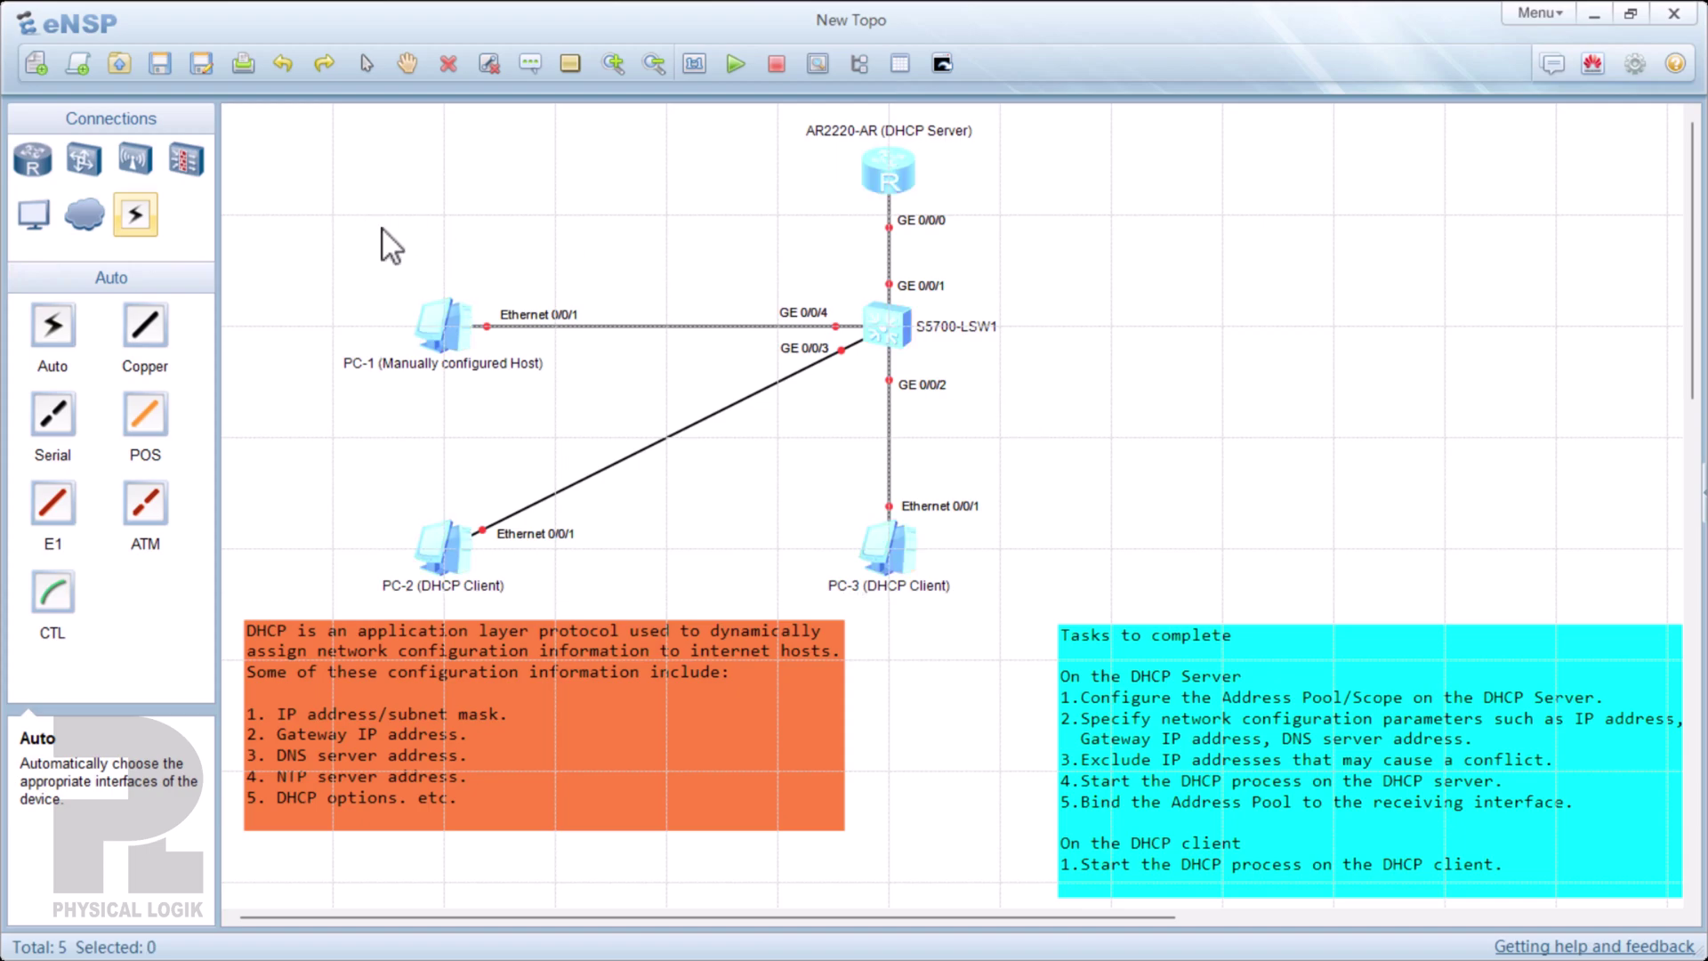
# - Run ipconfig on PC-1 and examine its IPv4 address, subnet mask and gateway
pyautogui.doubleClick(437, 317)
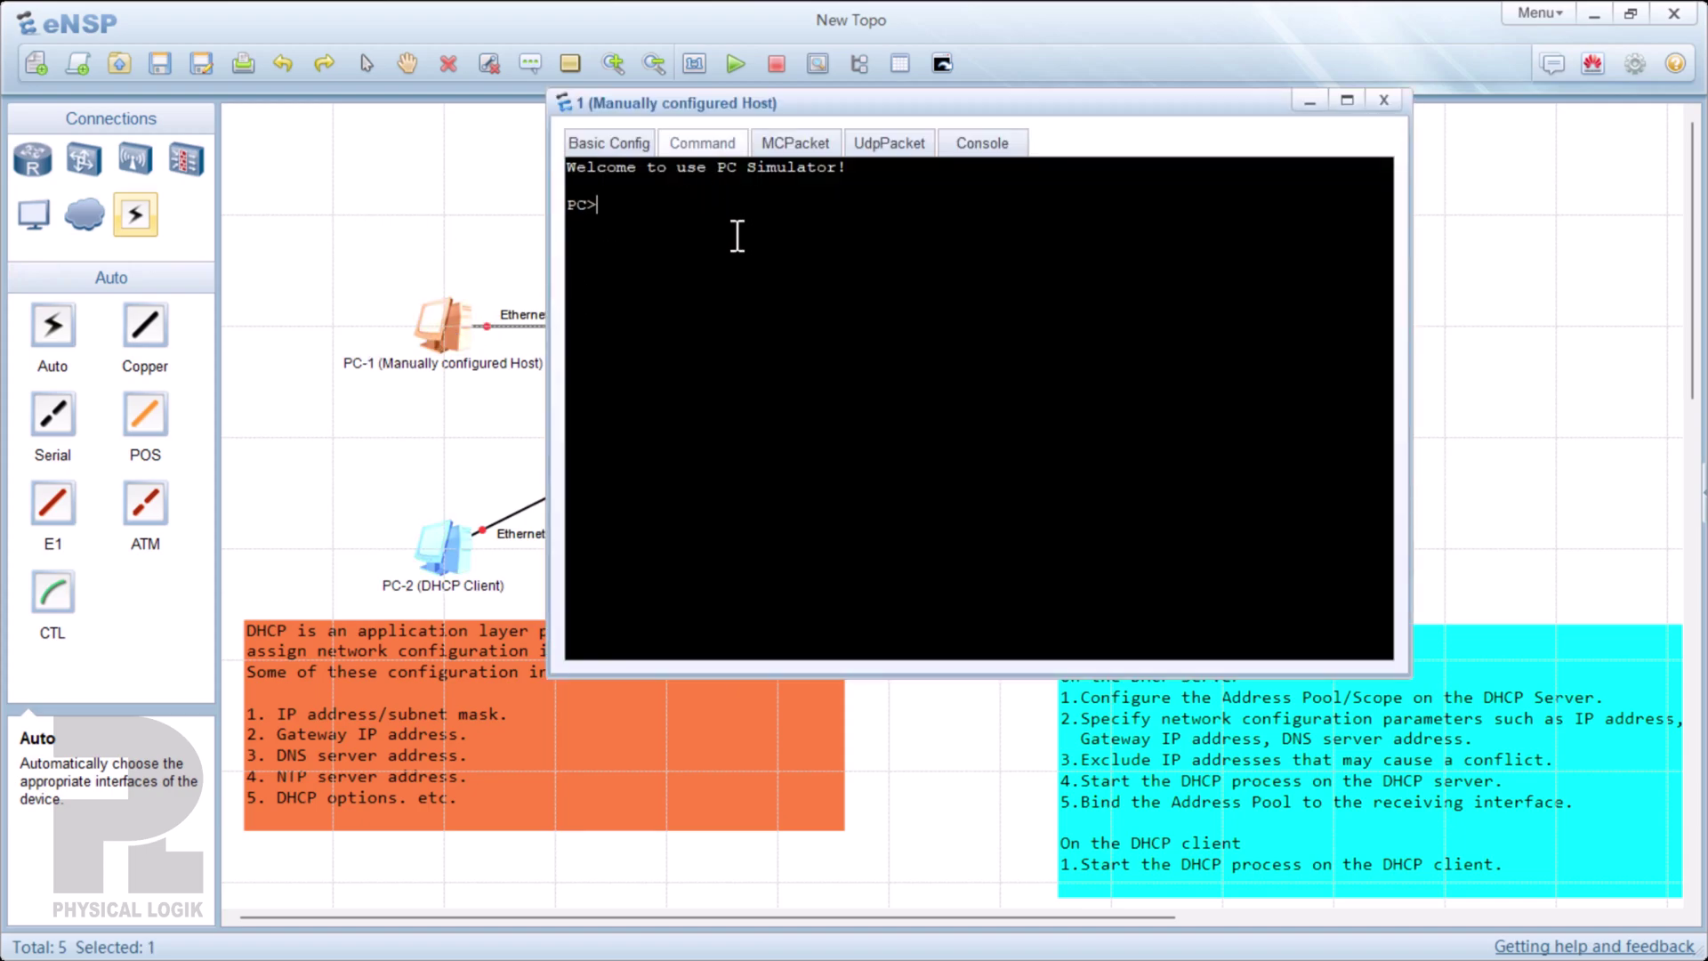
pyautogui.write('ipconfig')
pyautogui.press('Return')
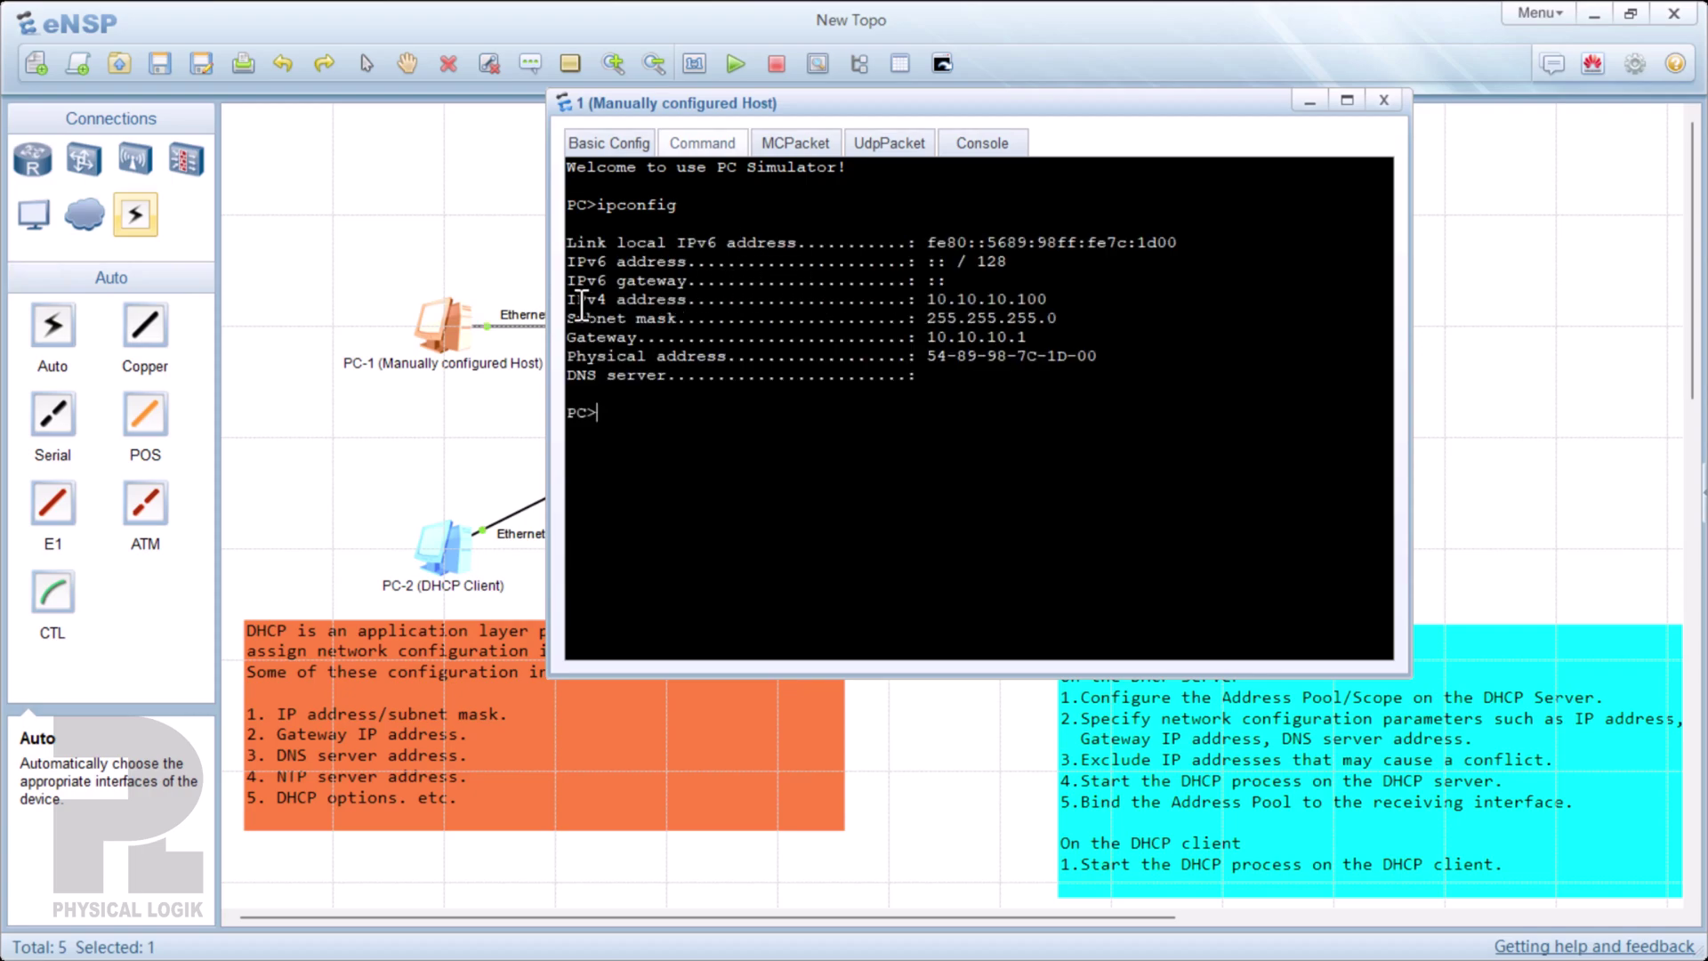
pyautogui.moveTo(569, 300); pyautogui.dragTo(1111, 360)
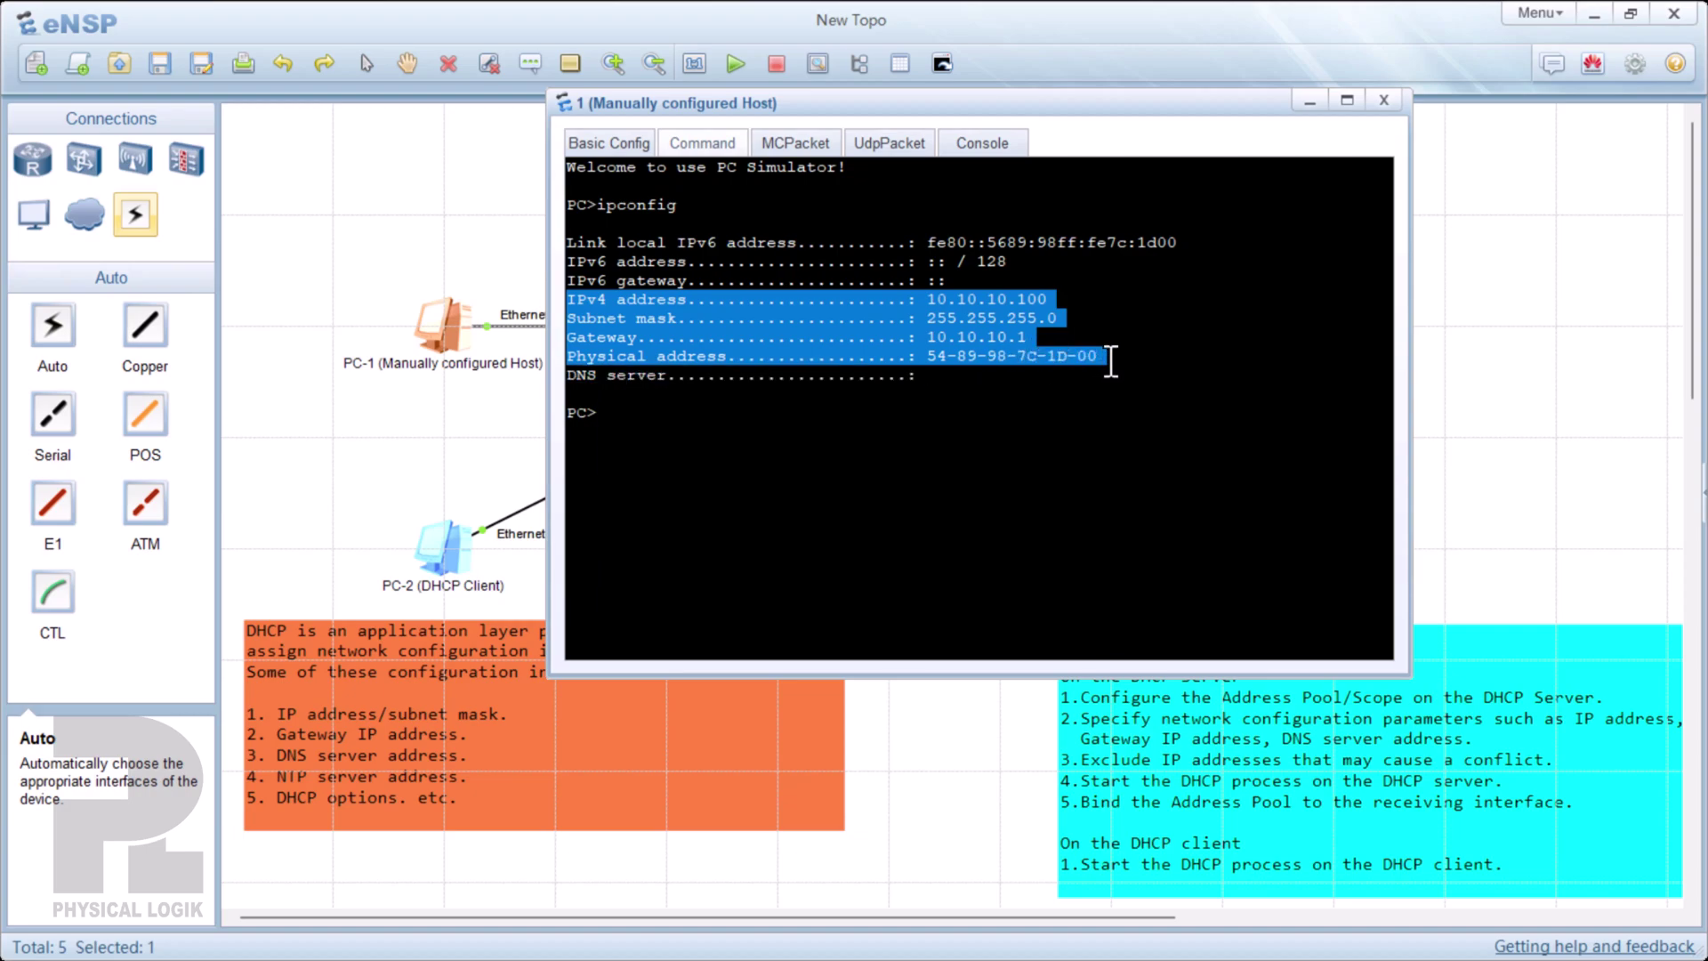
pyautogui.click(918, 297)
pyautogui.moveTo(569, 300); pyautogui.dragTo(1144, 337)
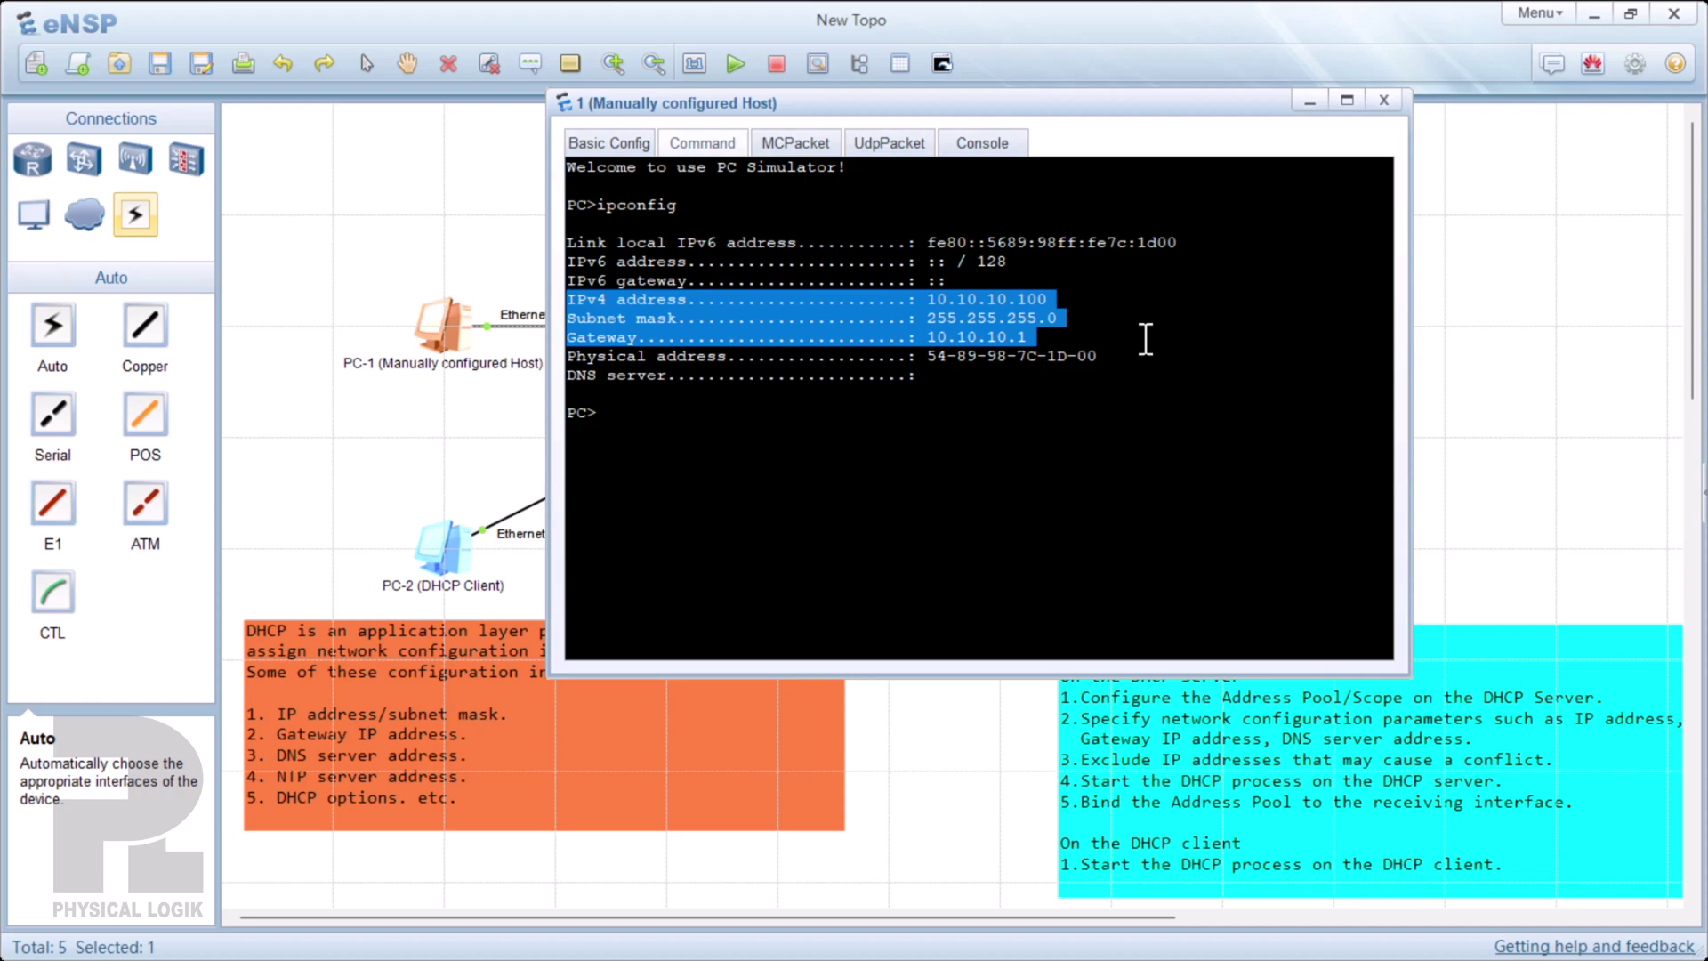
pyautogui.click(1385, 100)
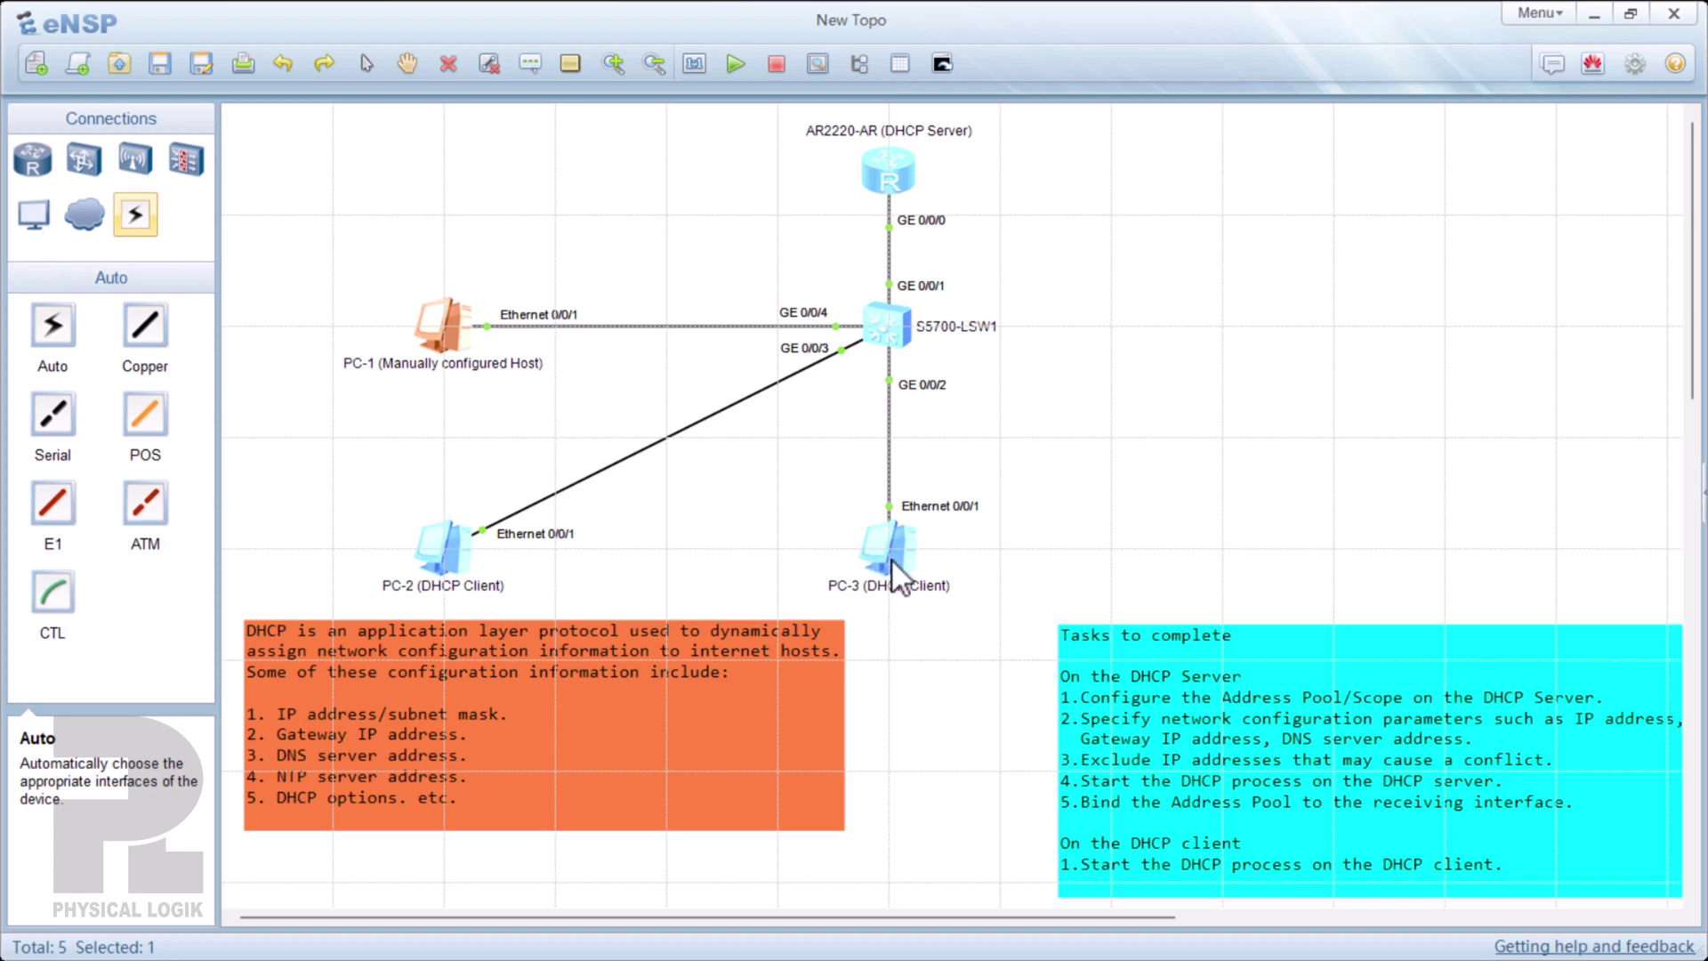
# - Run ipconfig on PC-2 to examine its IPv4 address, subnet mask and gateway, and check its basic IPv4 configuration
pyautogui.doubleClick(450, 538)
pyautogui.click(325, 298)
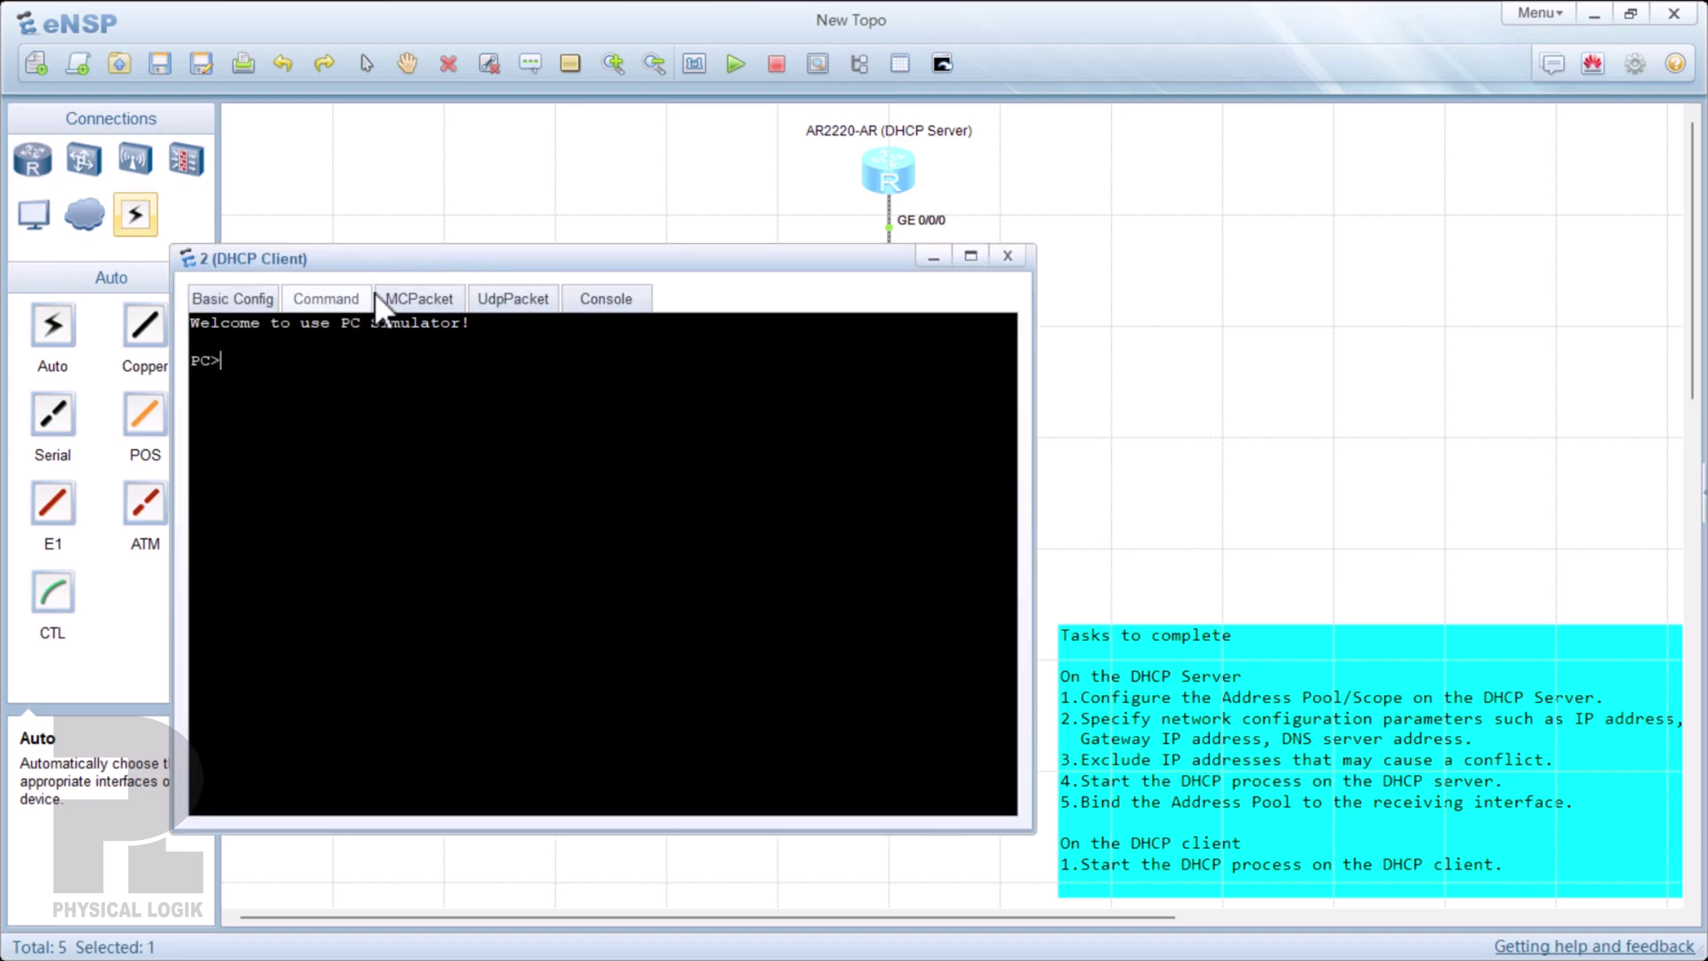
pyautogui.moveTo(502, 252); pyautogui.dragTo(818, 221)
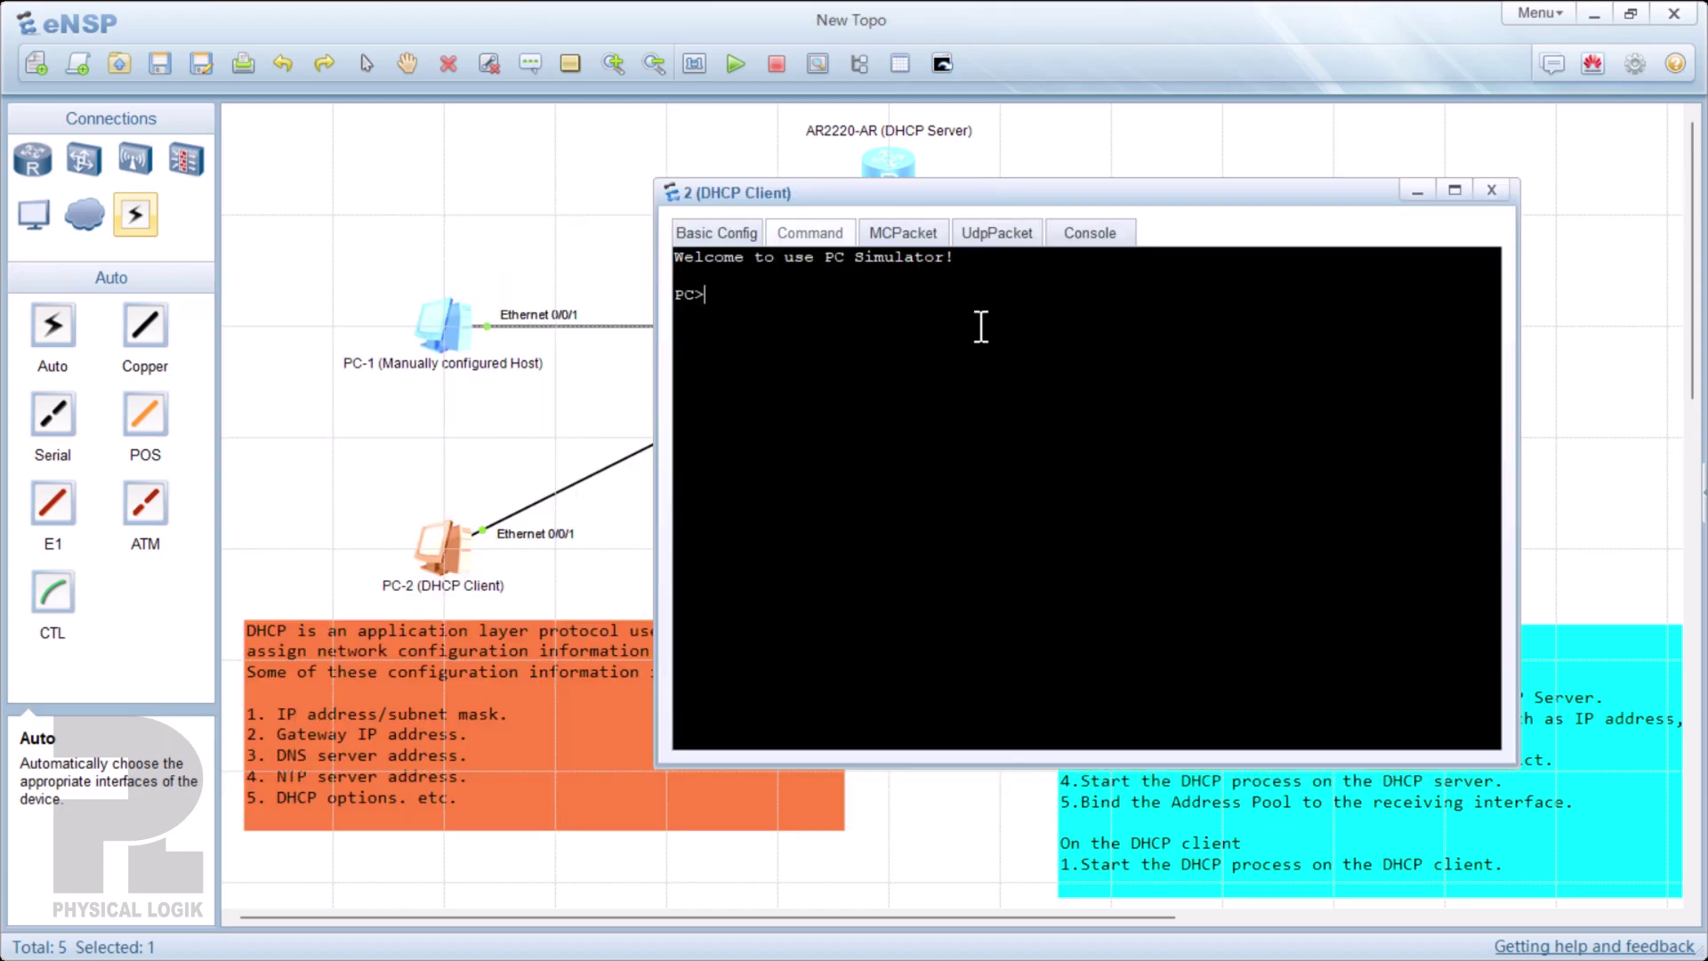
pyautogui.write('ipconfig')
pyautogui.press('Return')
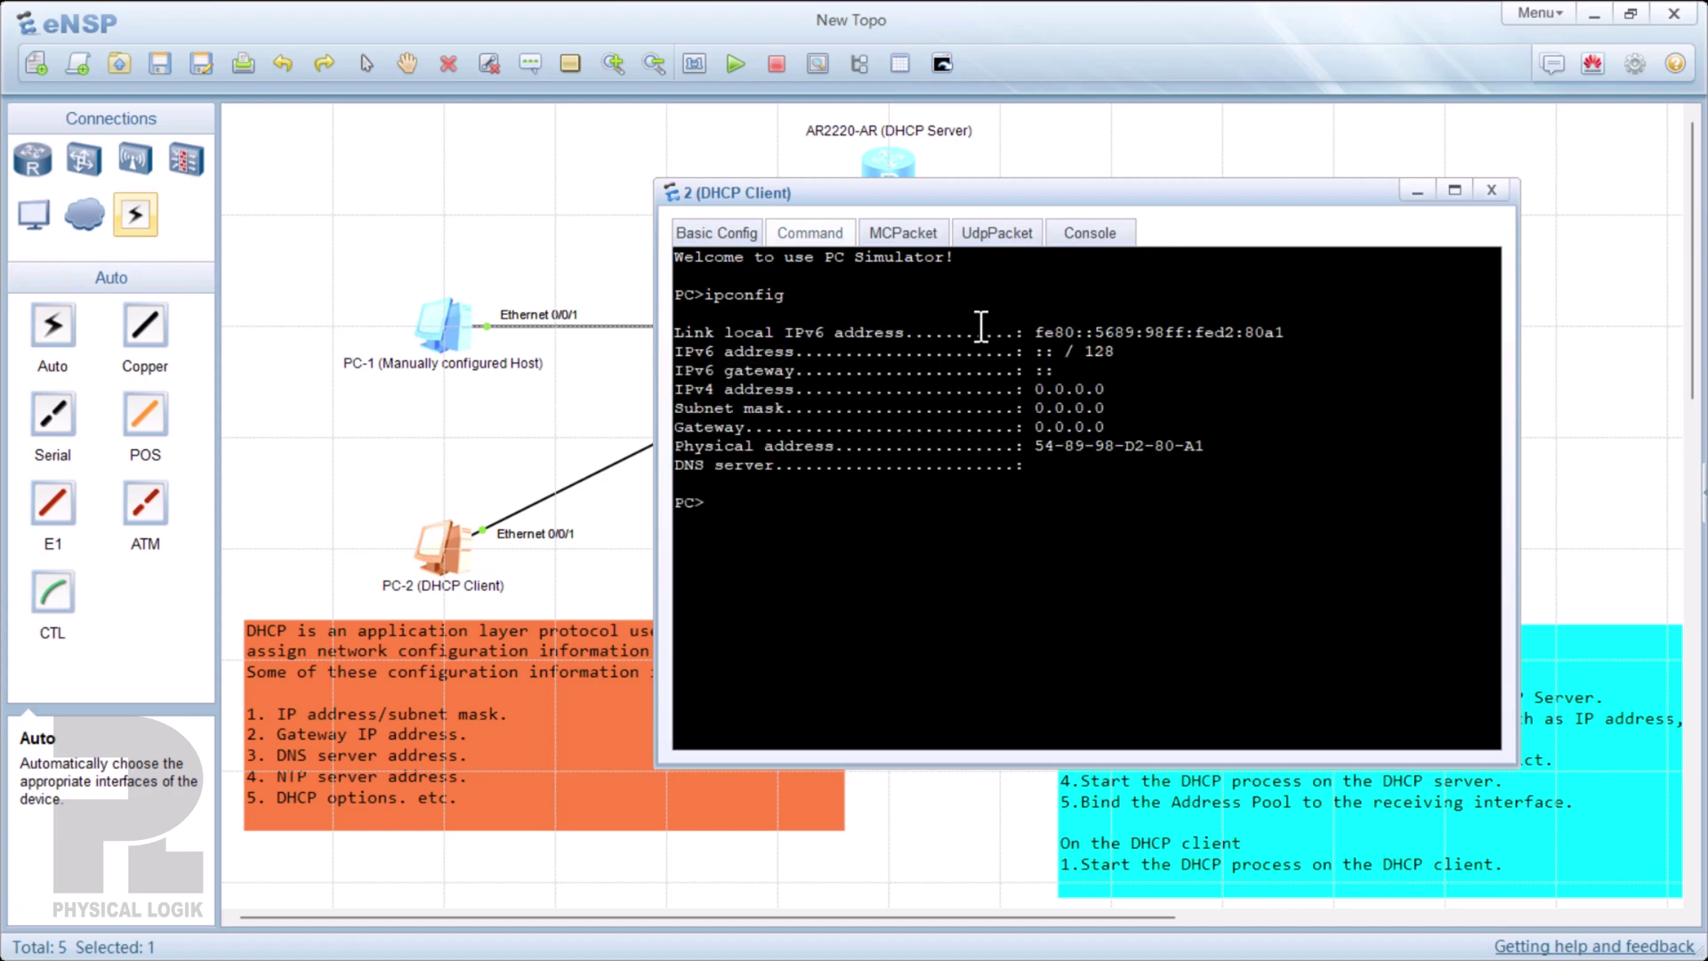
pyautogui.moveTo(1103, 428); pyautogui.dragTo(673, 392)
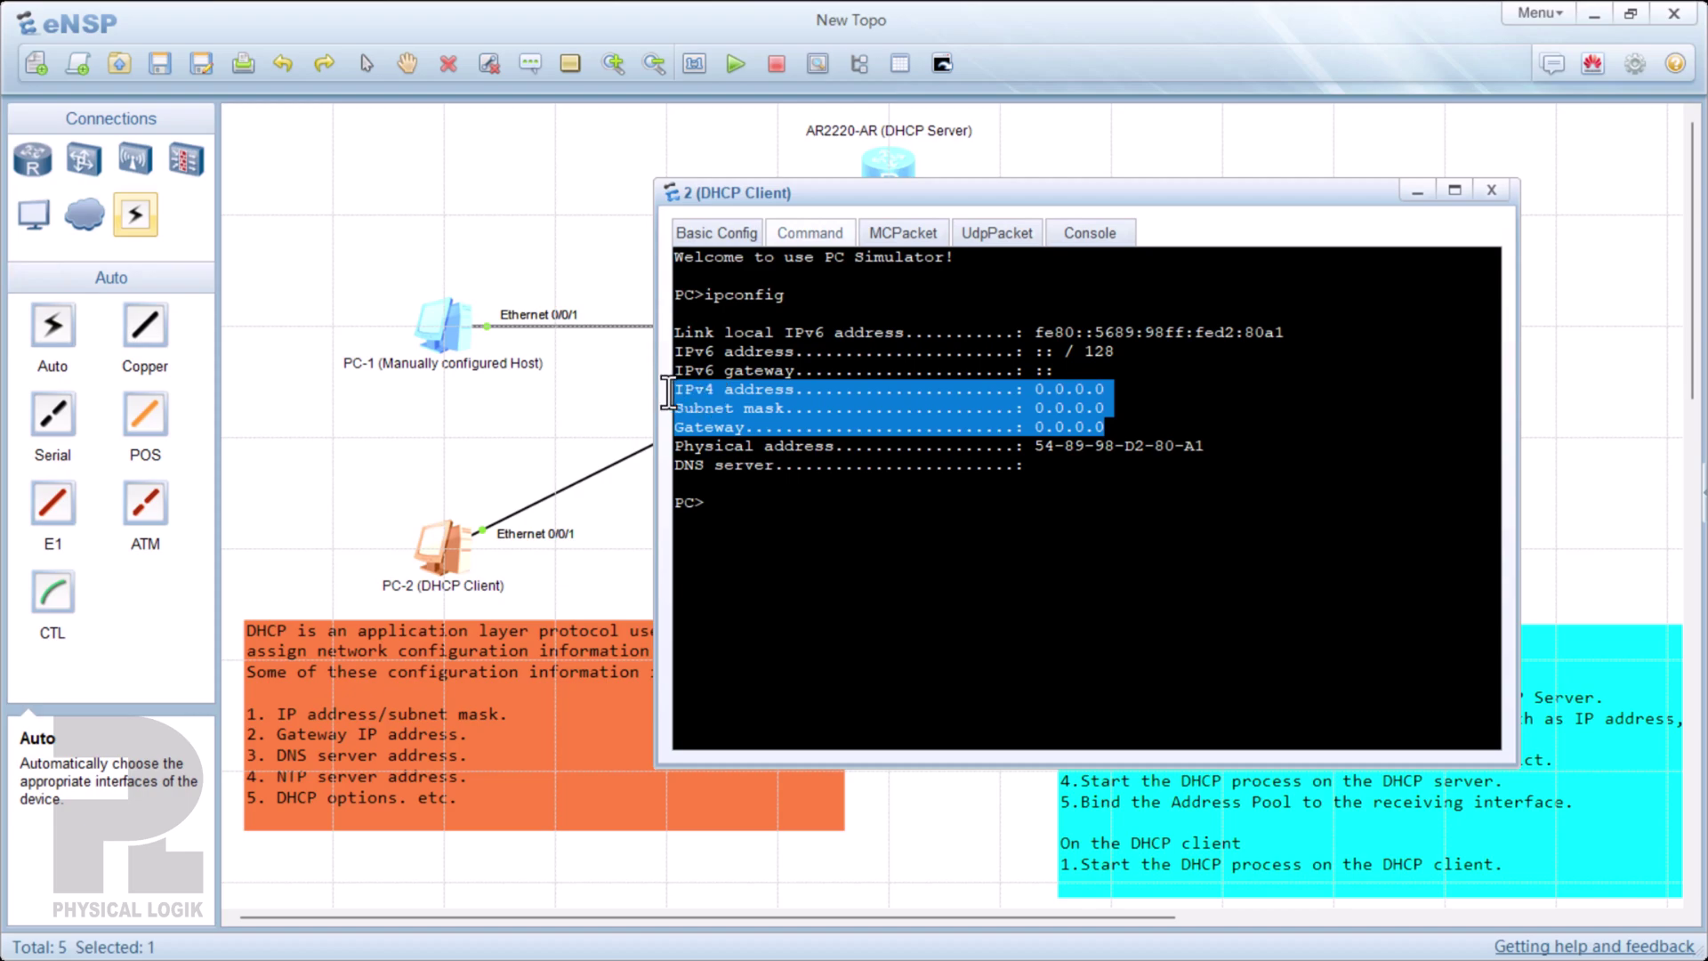
pyautogui.click(719, 232)
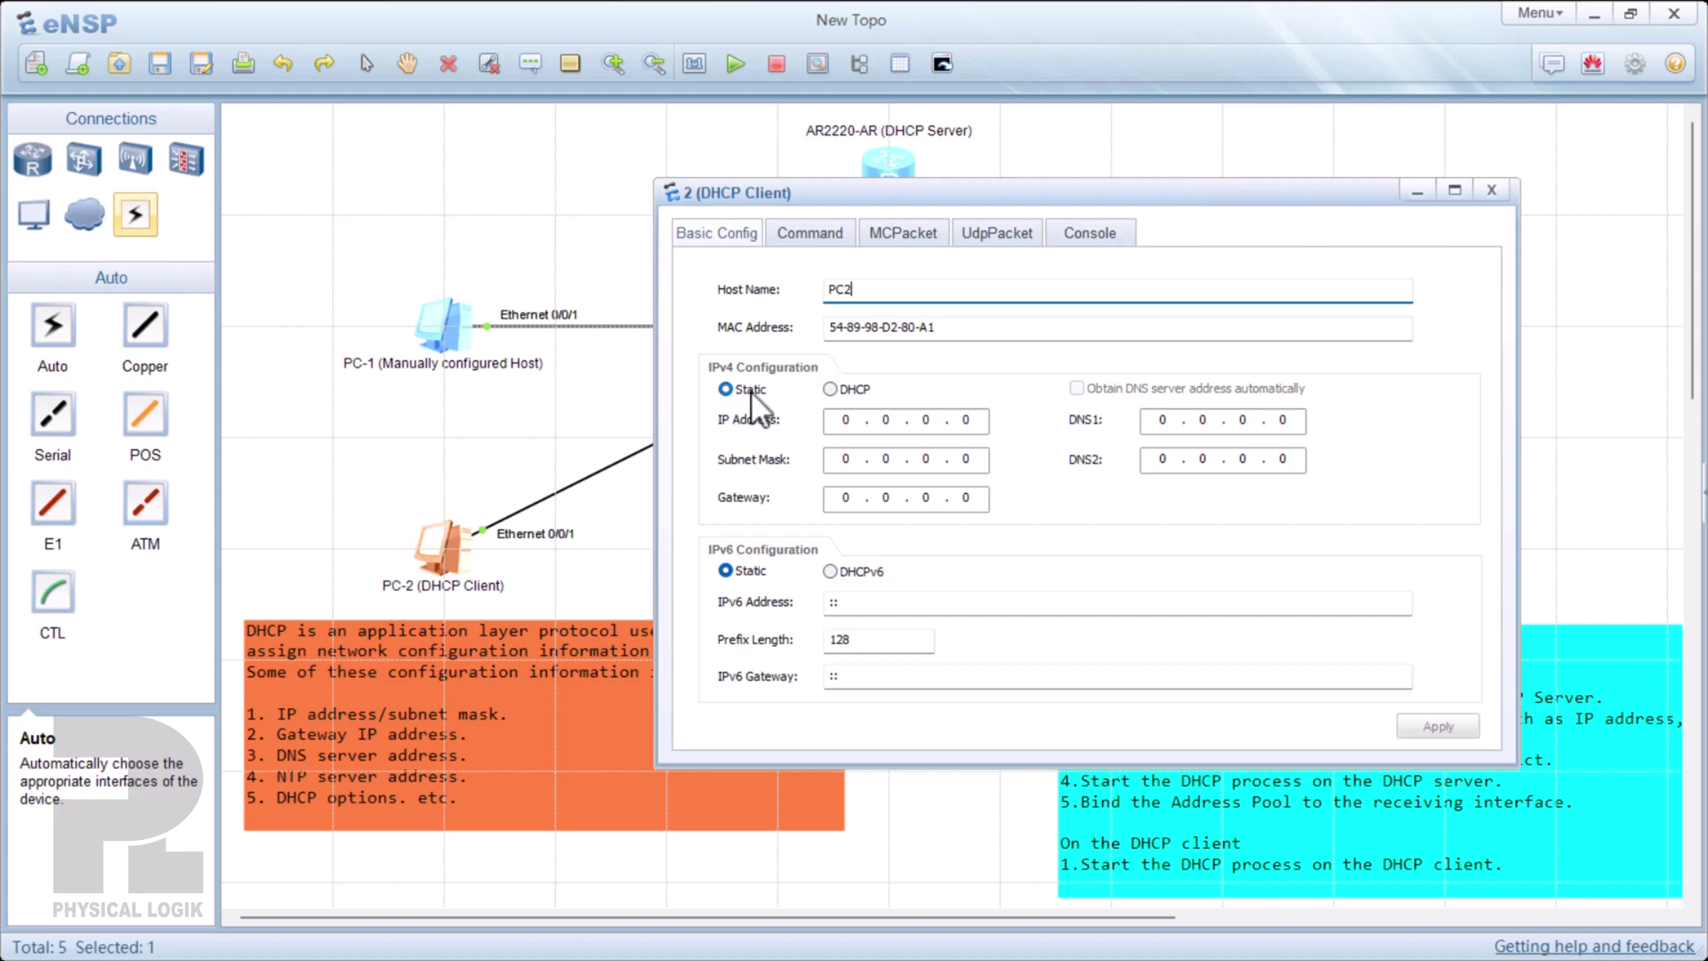
pyautogui.click(1493, 189)
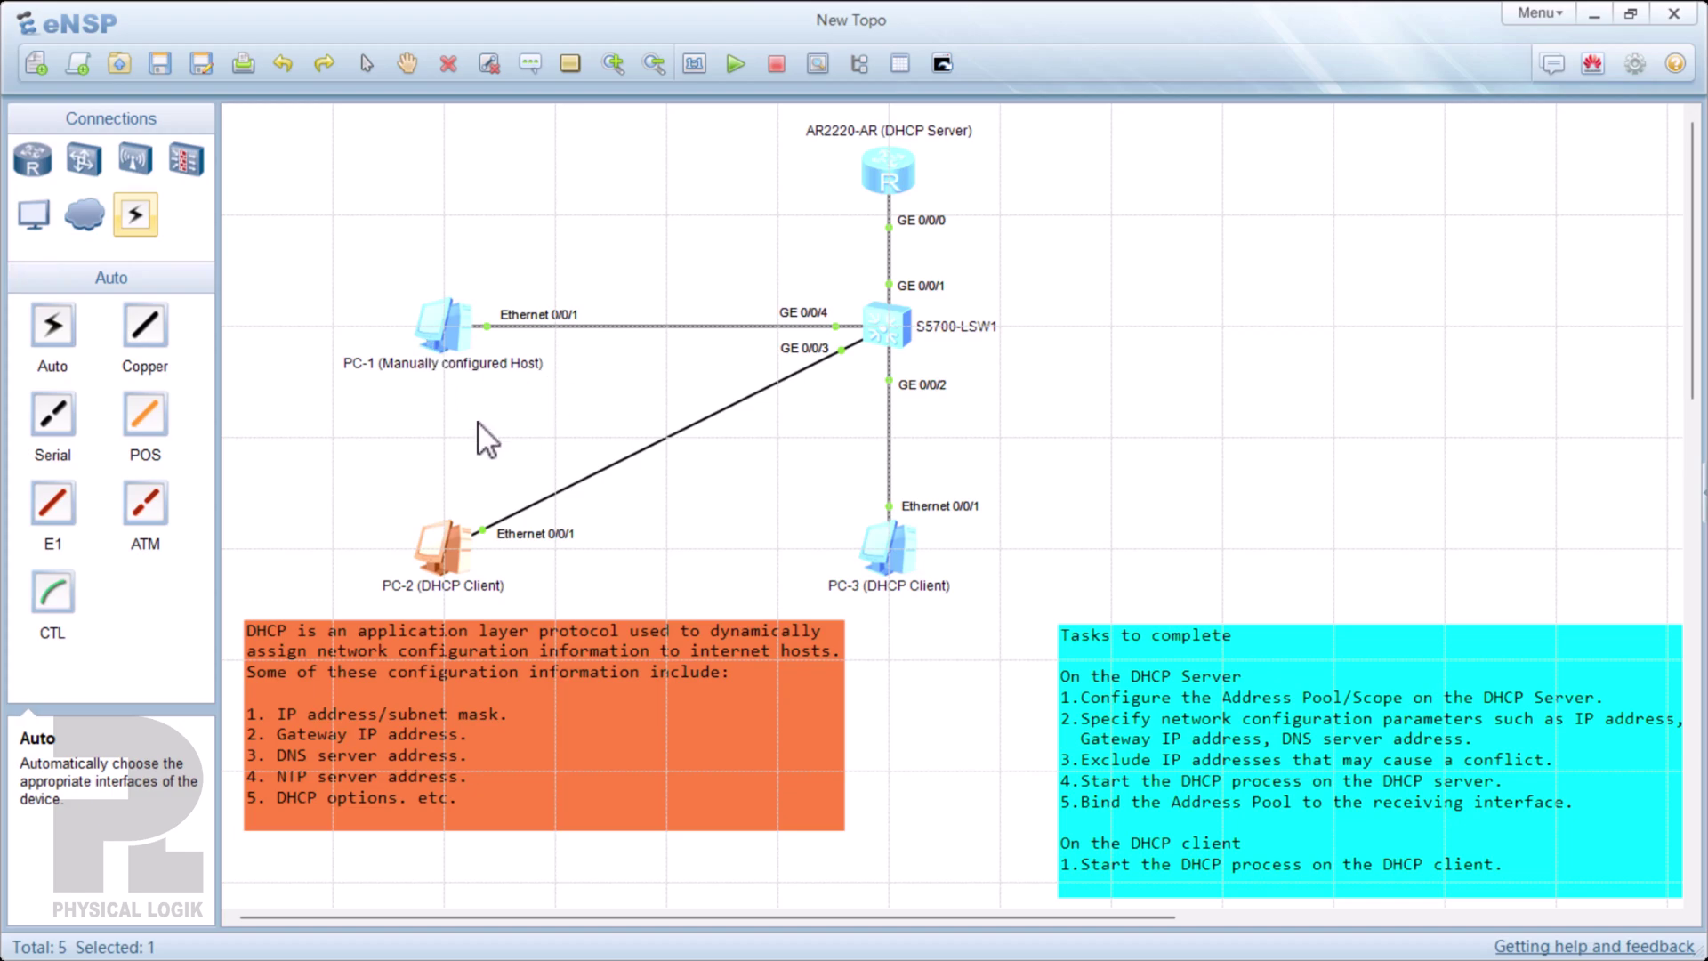
pyautogui.click(296, 249)
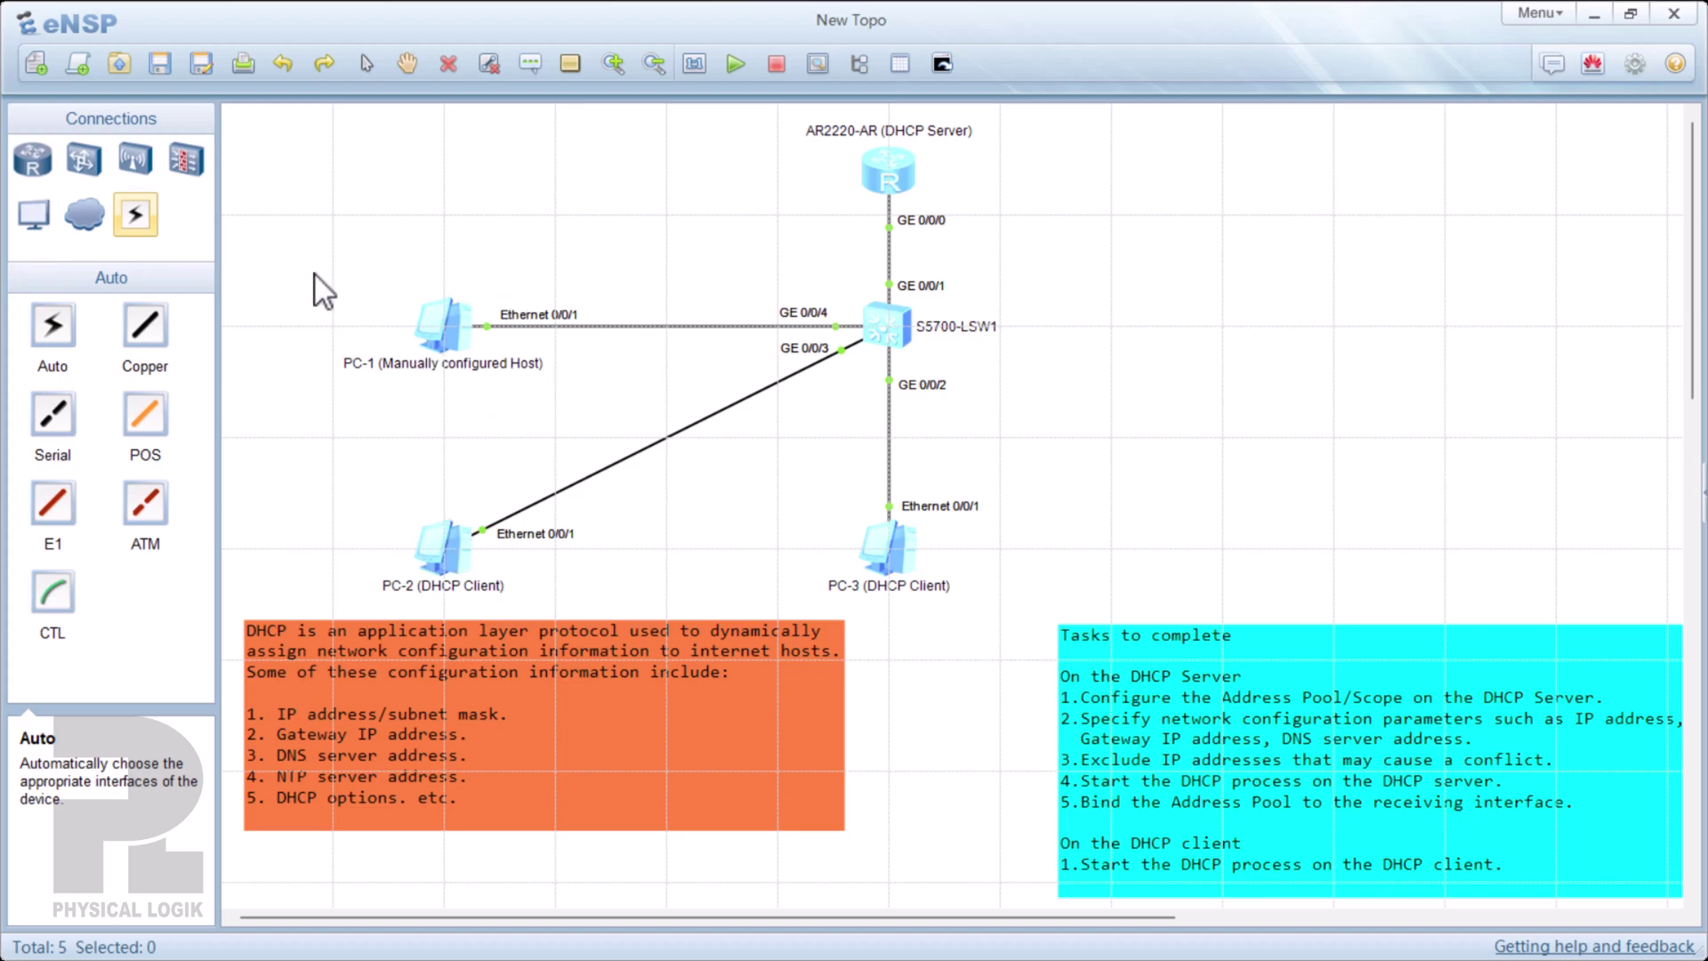
pyautogui.moveTo(311, 249); pyautogui.dragTo(597, 433)
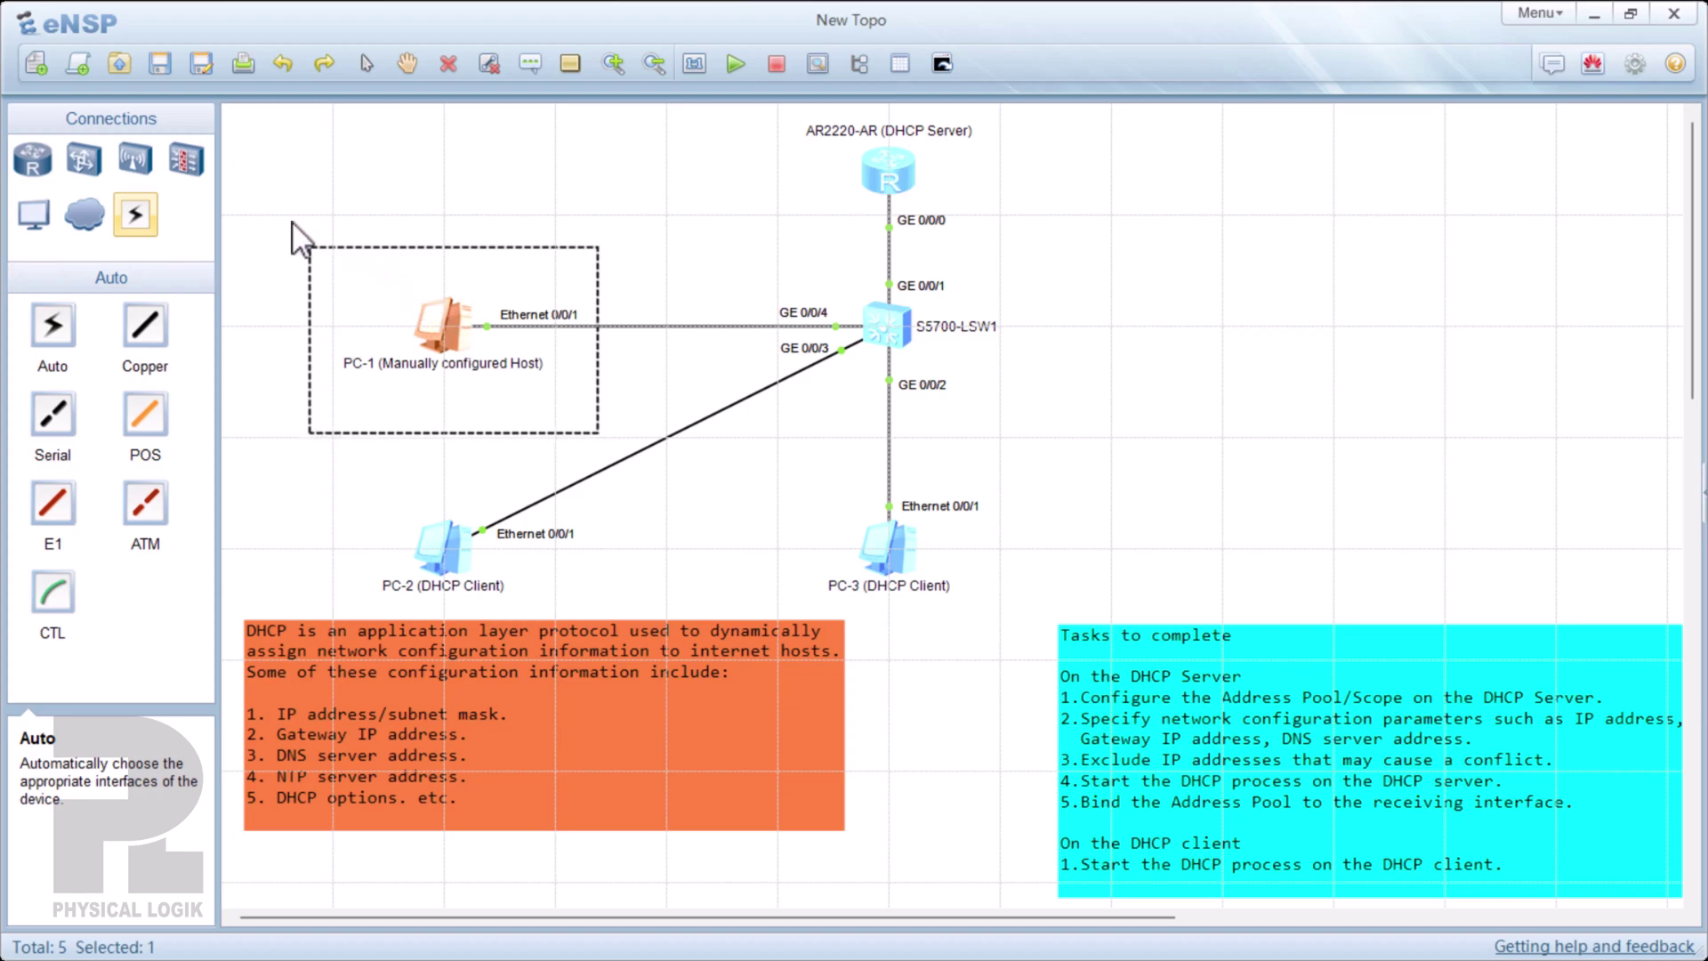
pyautogui.click(326, 252)
pyautogui.moveTo(295, 228); pyautogui.dragTo(573, 431)
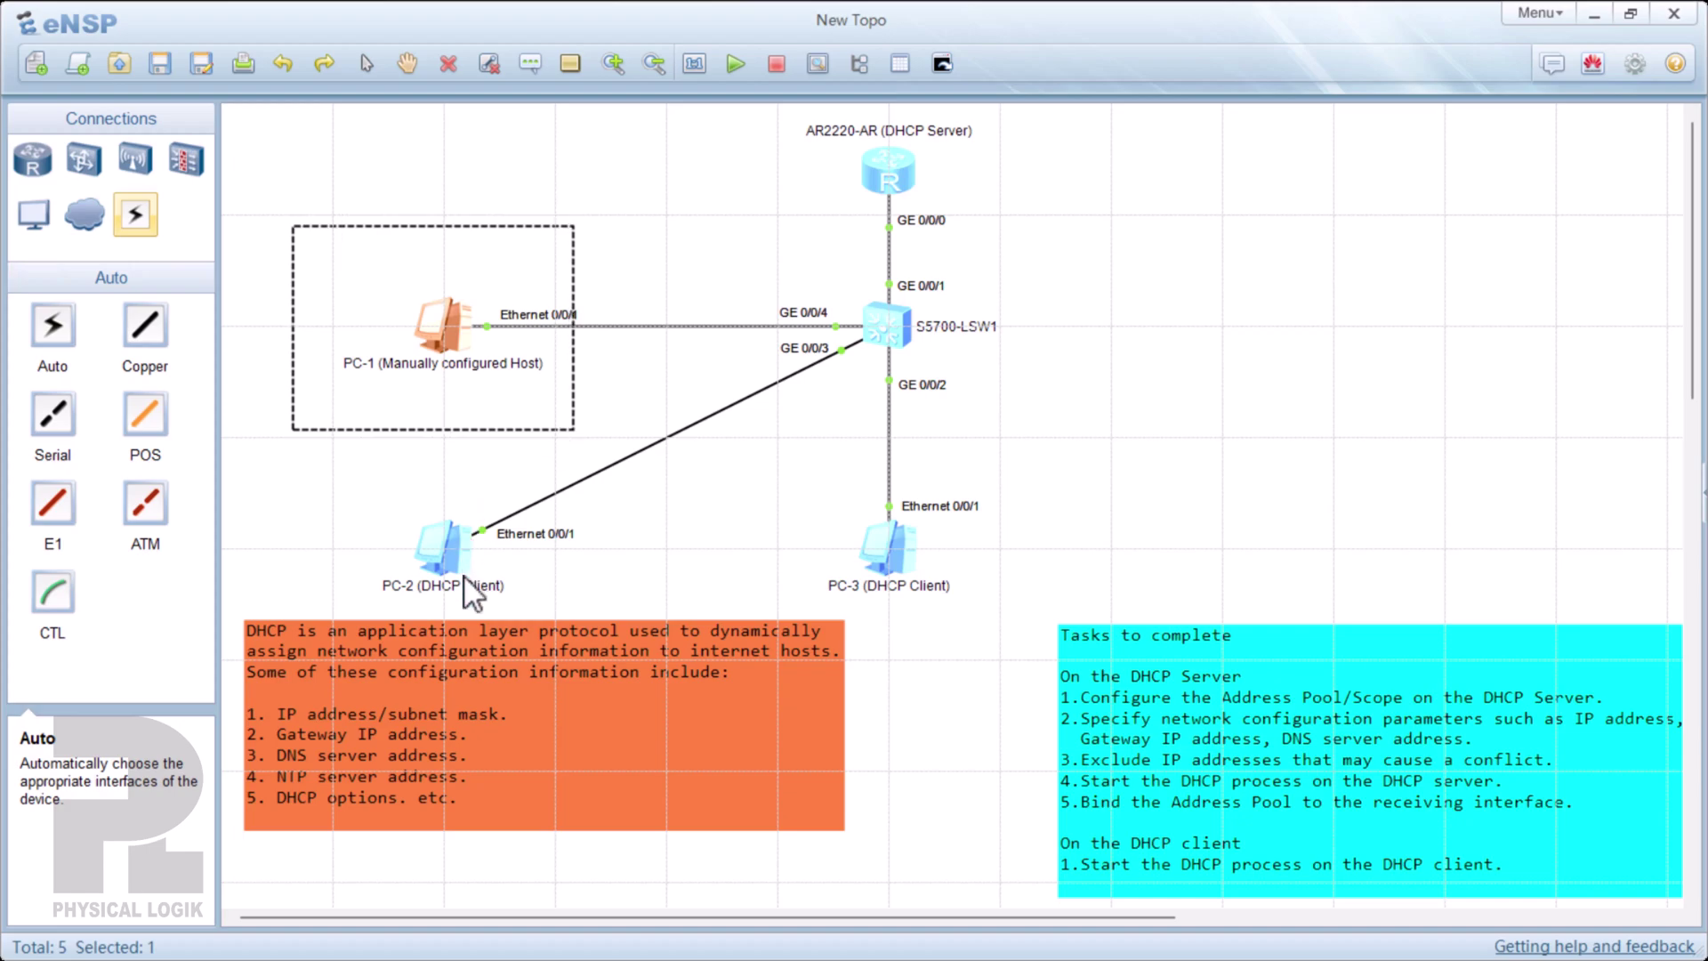
pyautogui.click(321, 480)
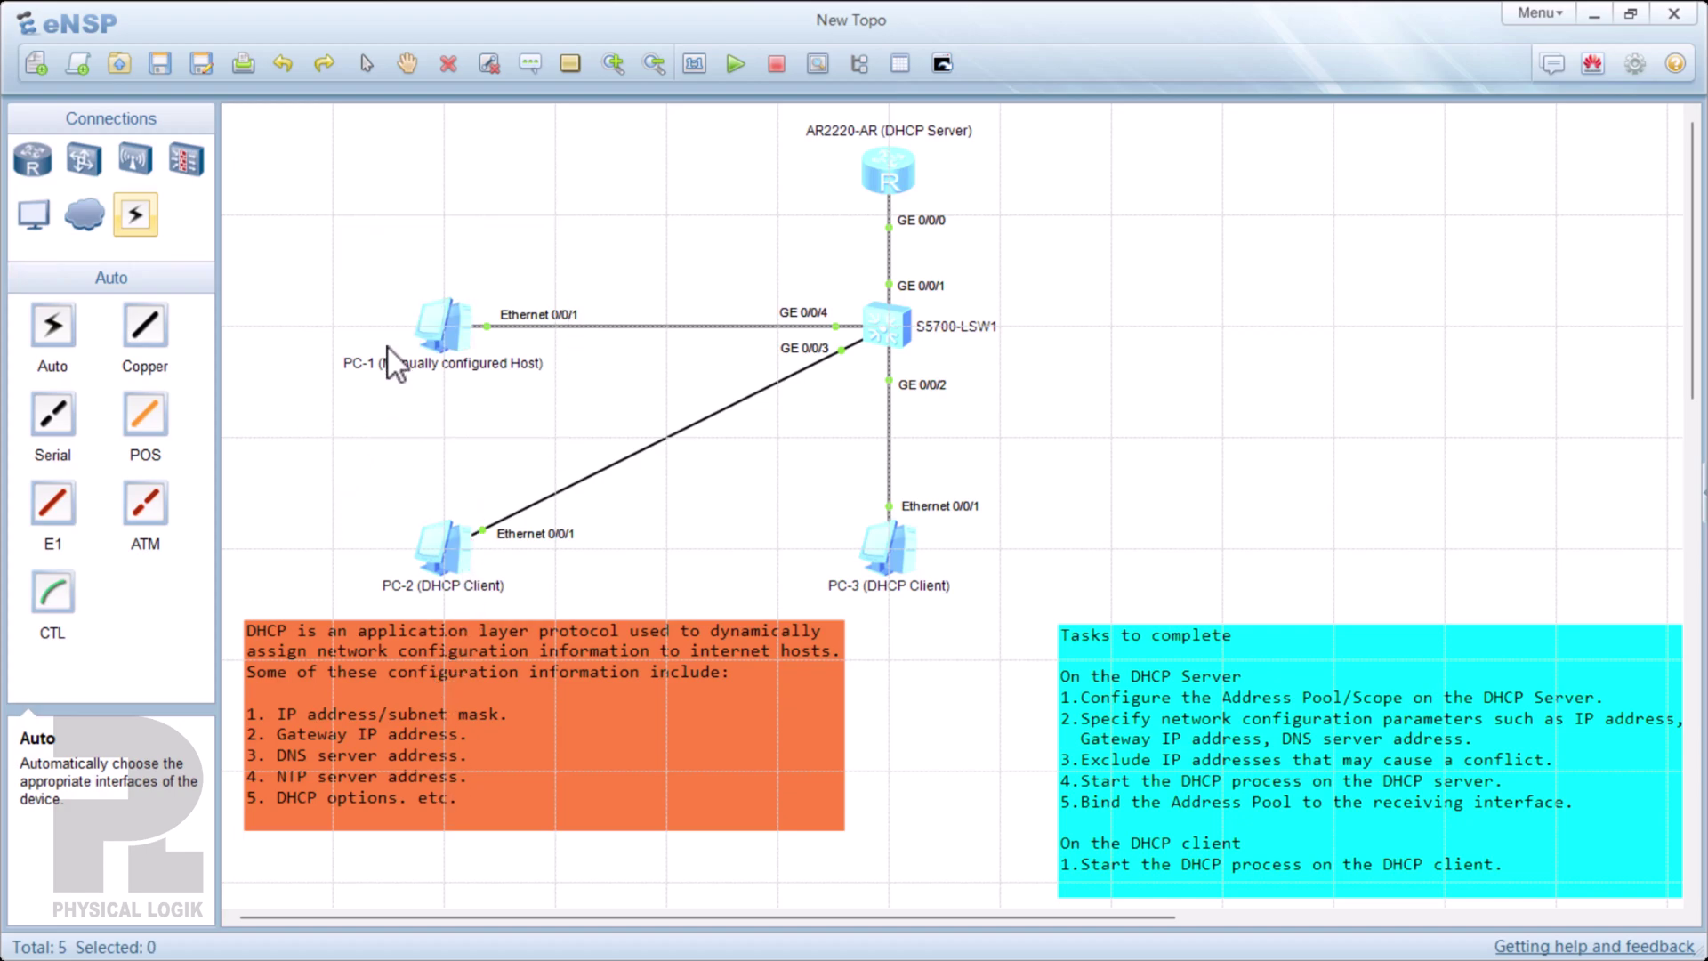
pyautogui.moveTo(292, 246); pyautogui.dragTo(575, 449)
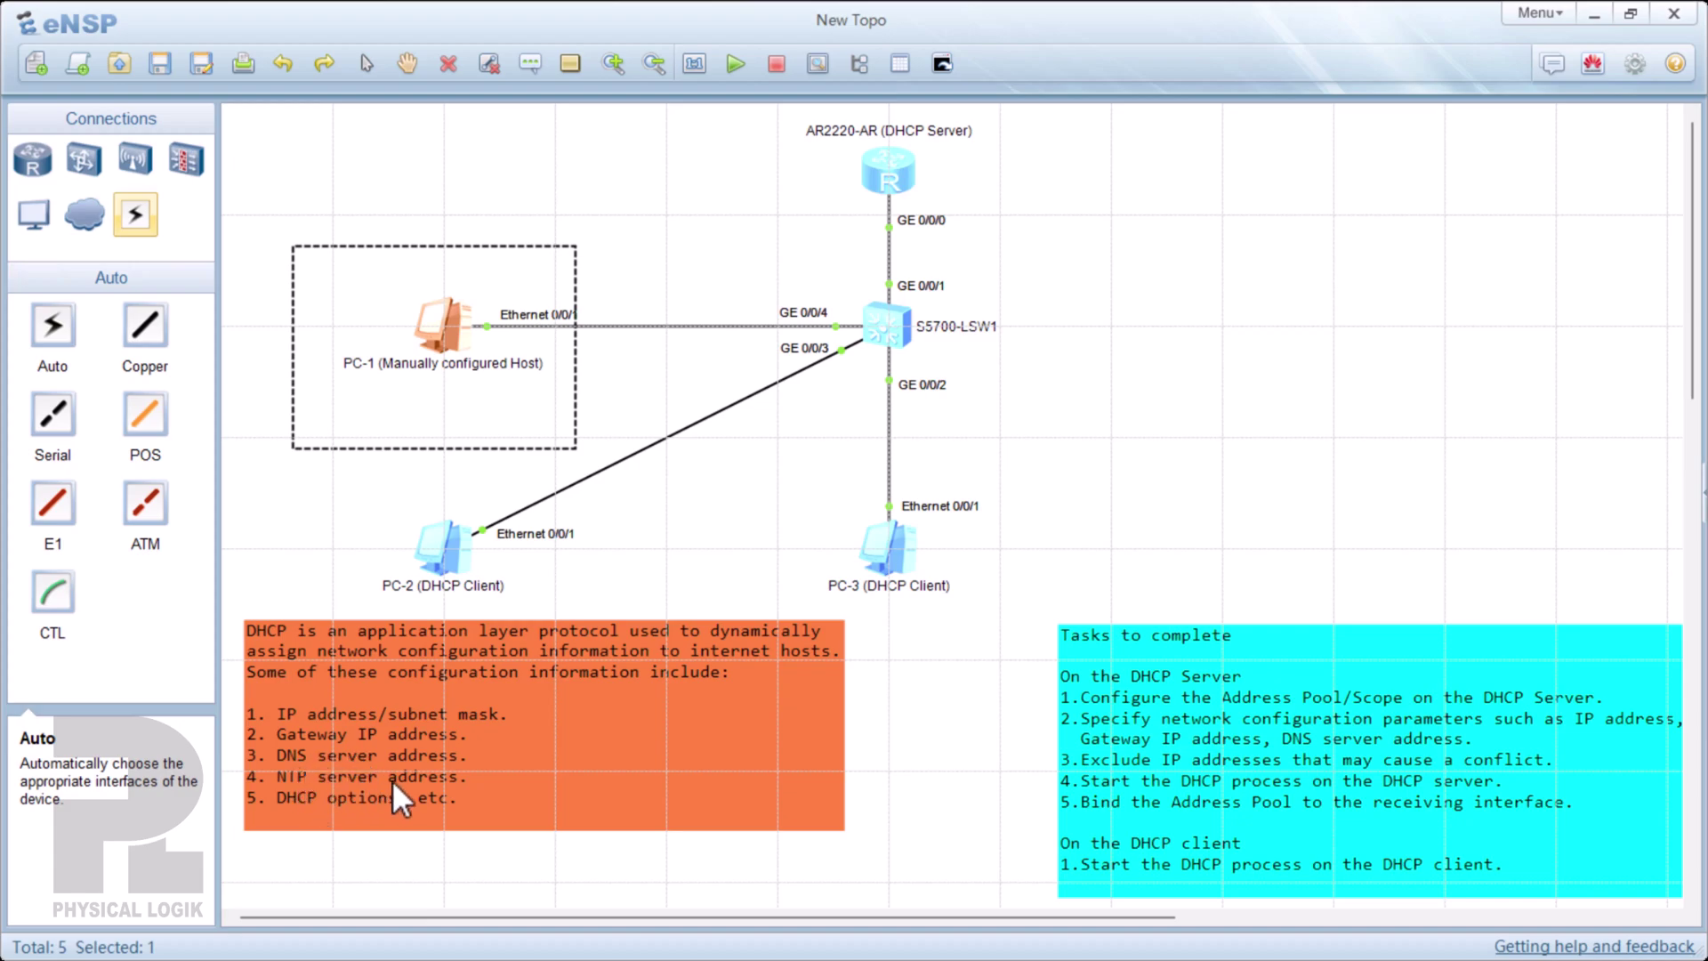
pyautogui.click(324, 228)
pyautogui.moveTo(328, 238); pyautogui.dragTo(513, 408)
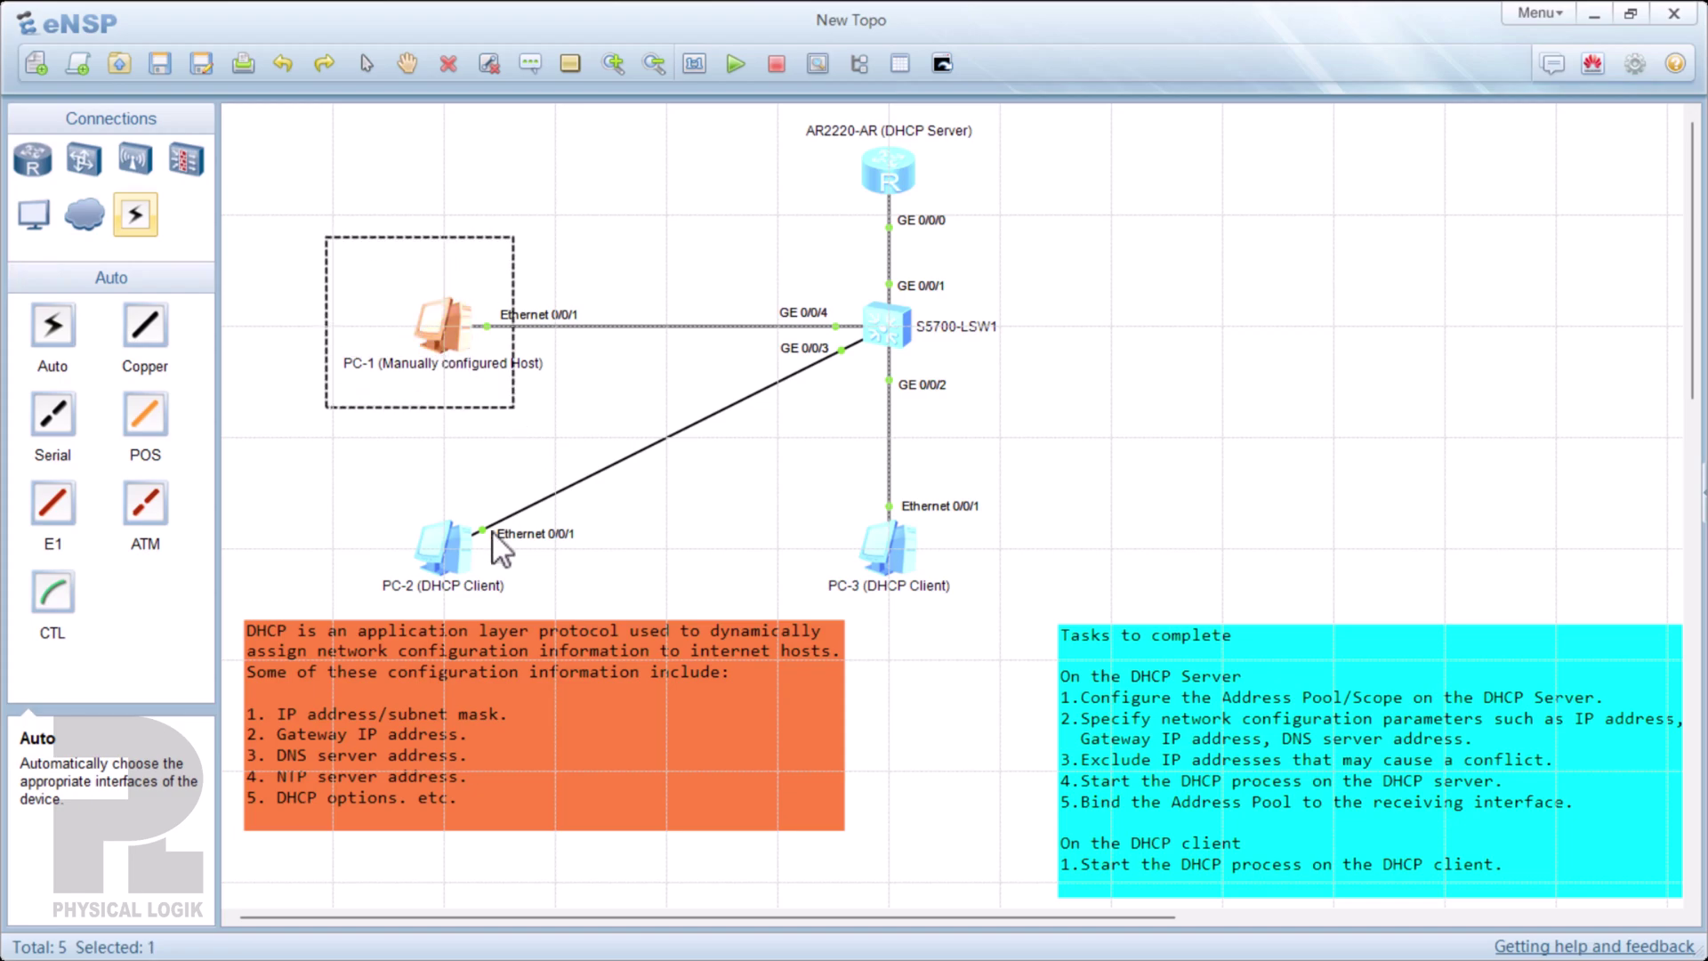
pyautogui.click(311, 434)
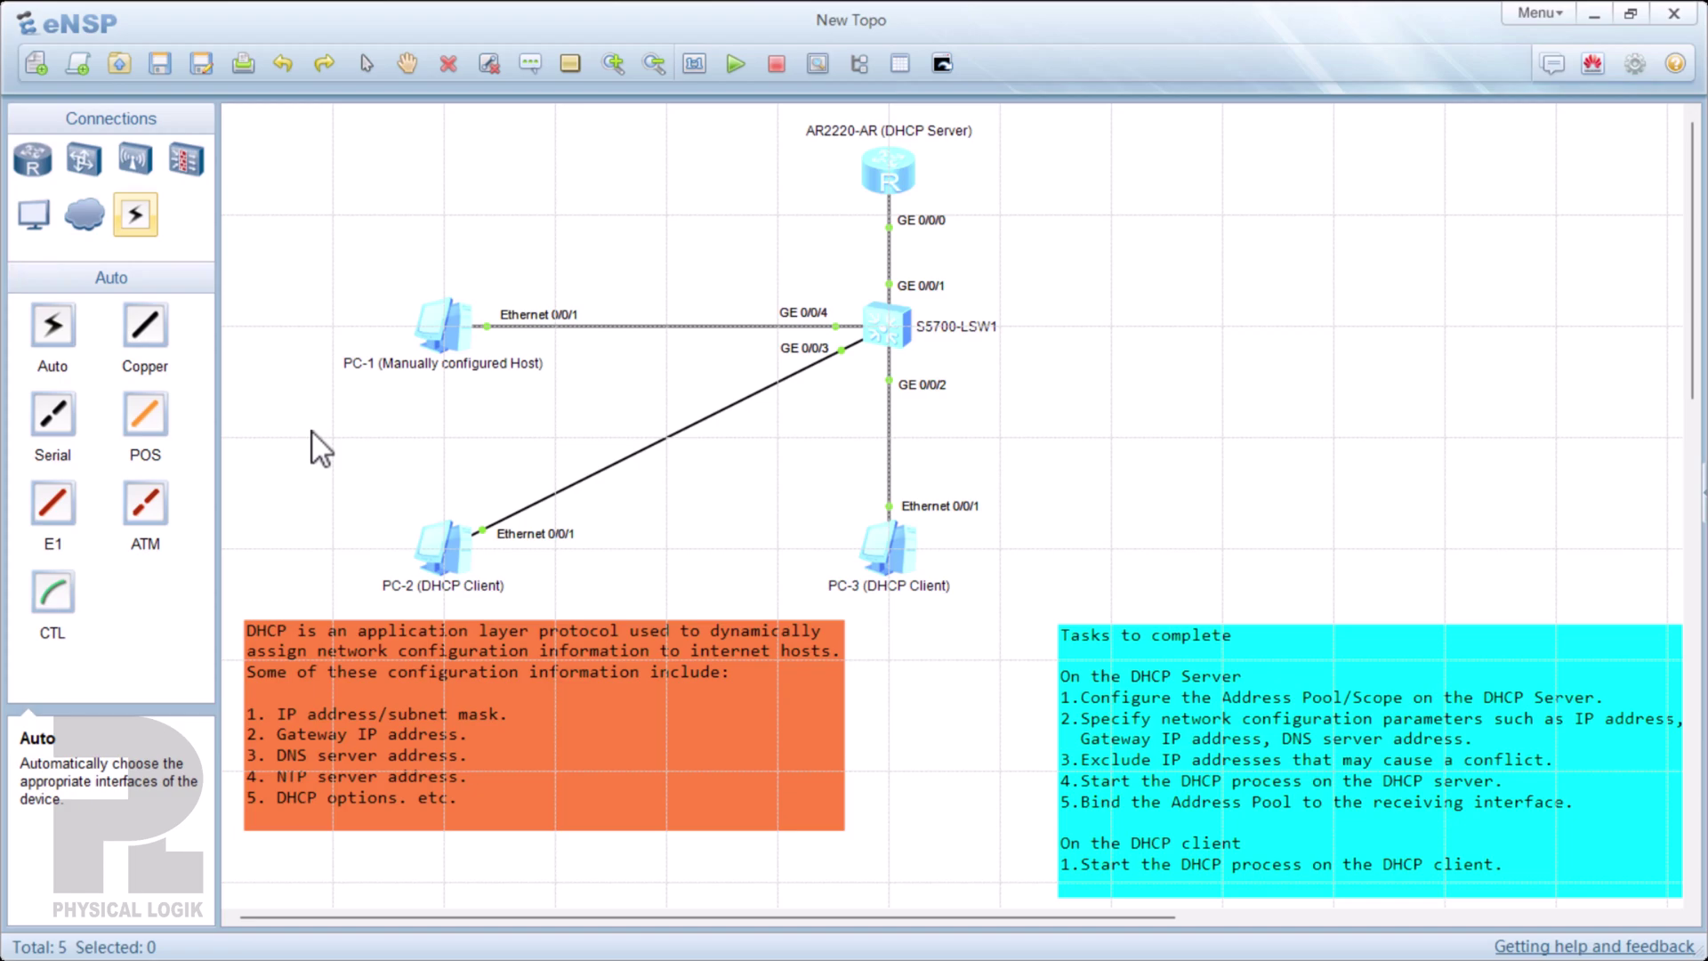
# - Highlight the IP address/subnet mask, gateway and DNS server lines in the DHCP description note
pyautogui.moveTo(409, 758); pyautogui.dragTo(274, 724)
pyautogui.click(427, 775)
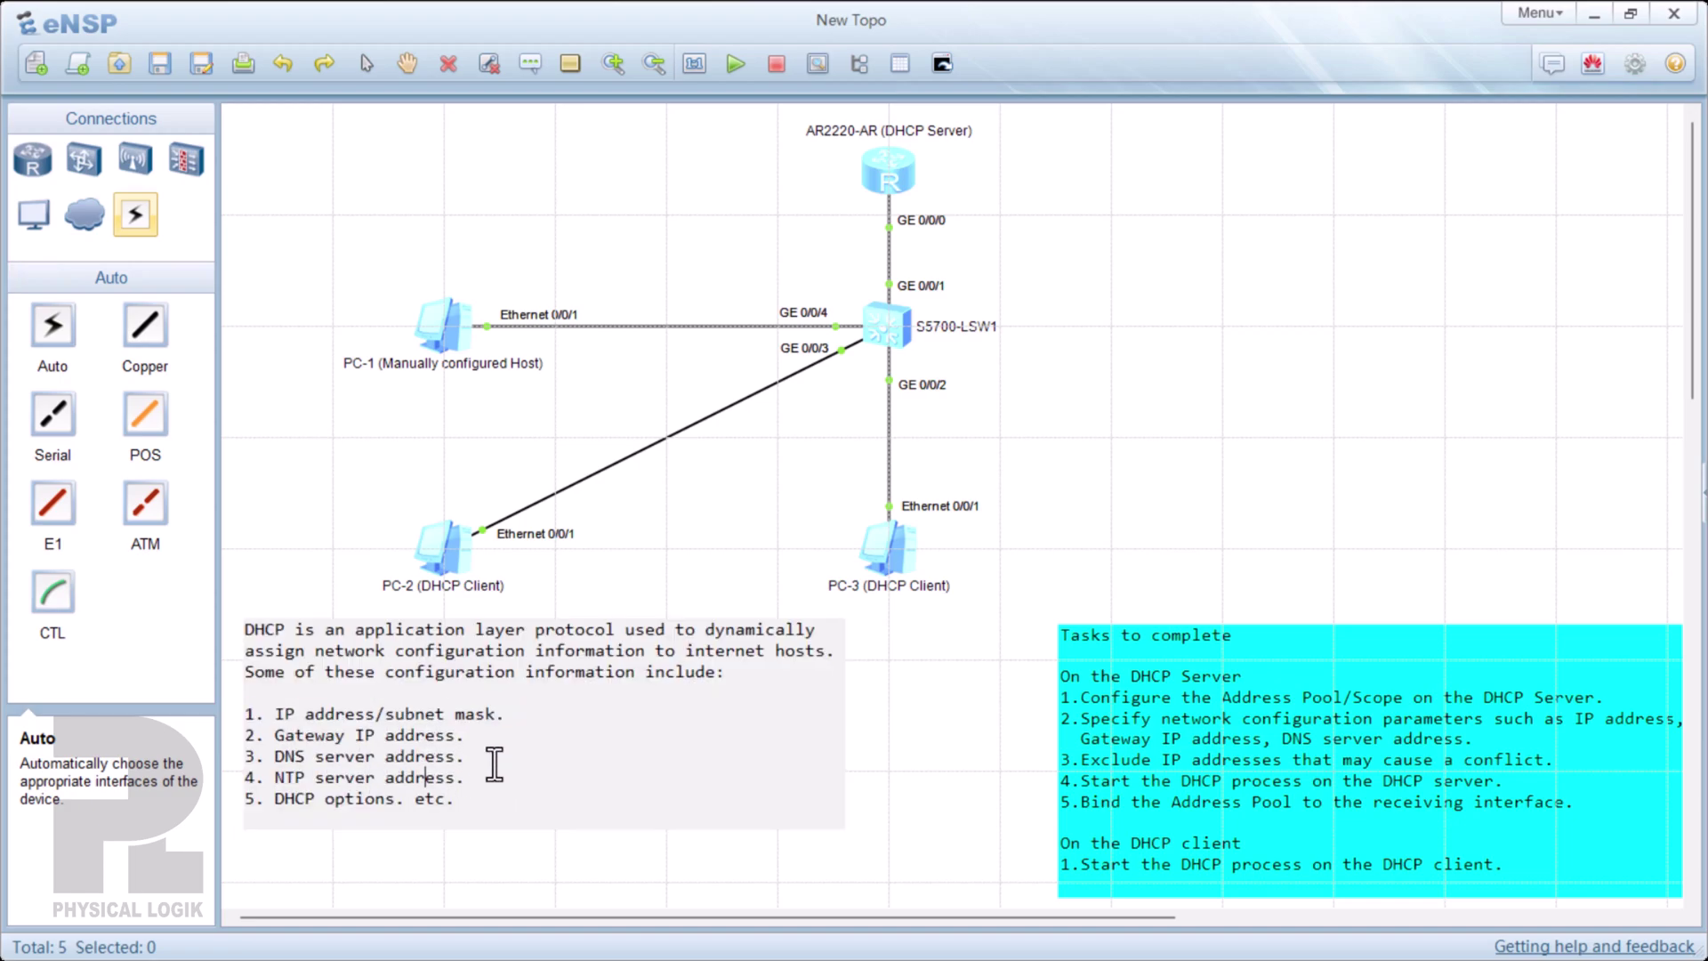
pyautogui.moveTo(488, 764); pyautogui.dragTo(250, 723)
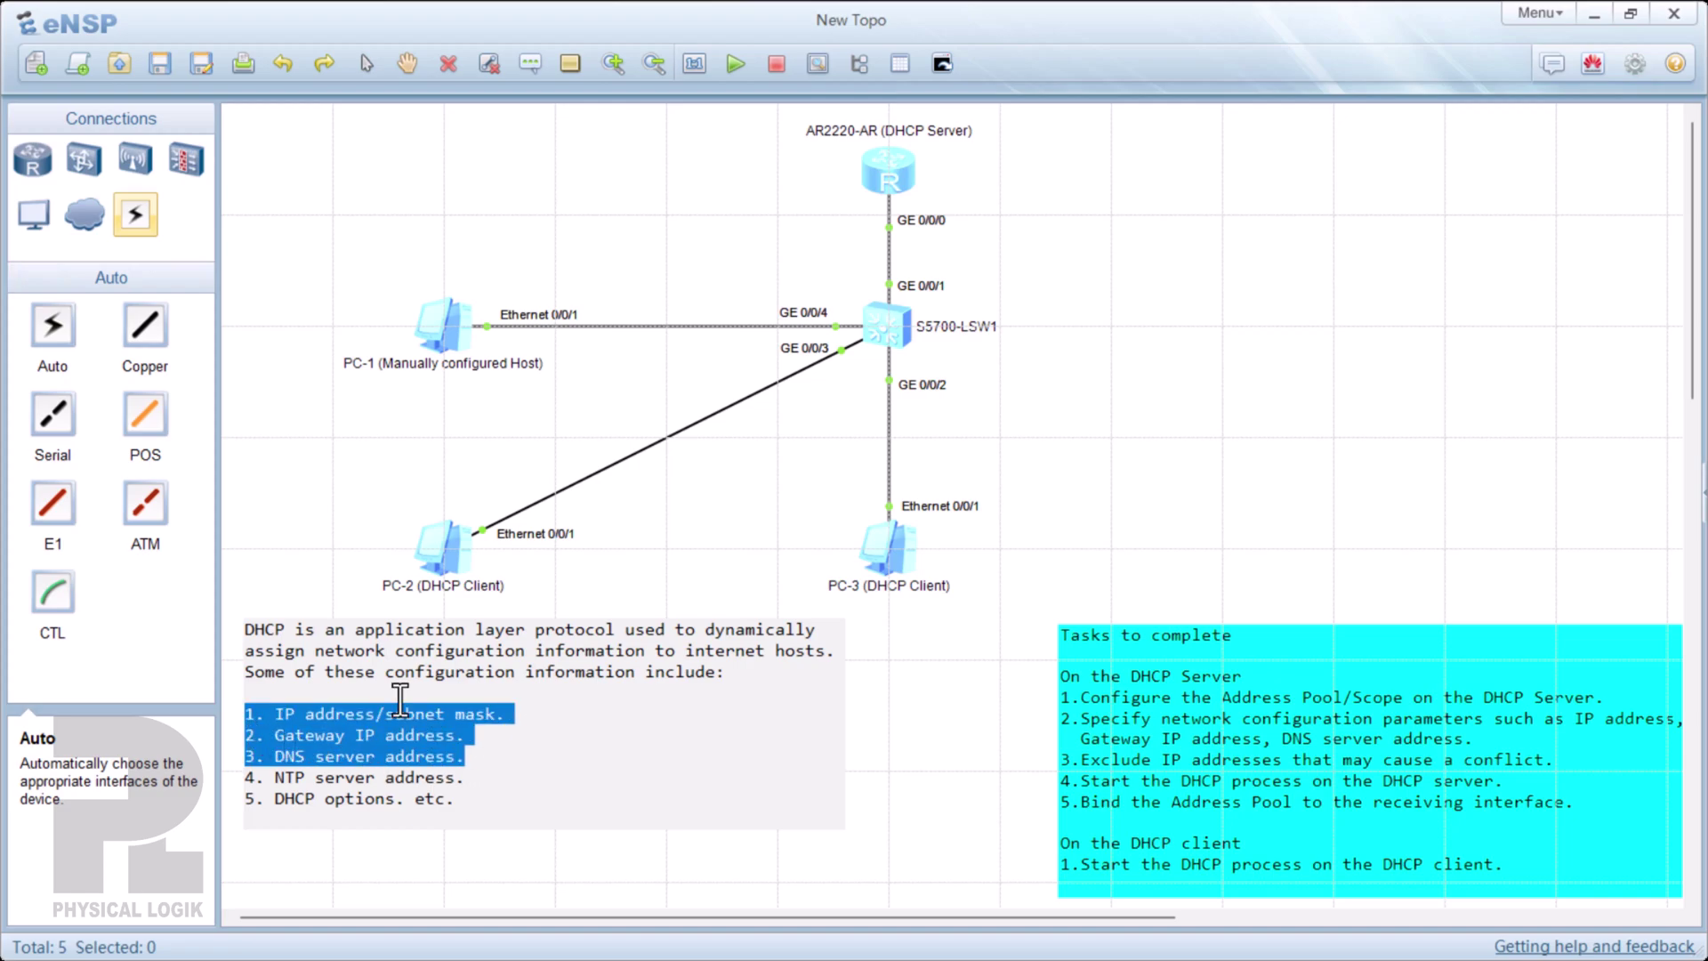
# - Highlight the DHCP server heading and the DHCP client task in the tasks note to review them
pyautogui.click(1066, 635)
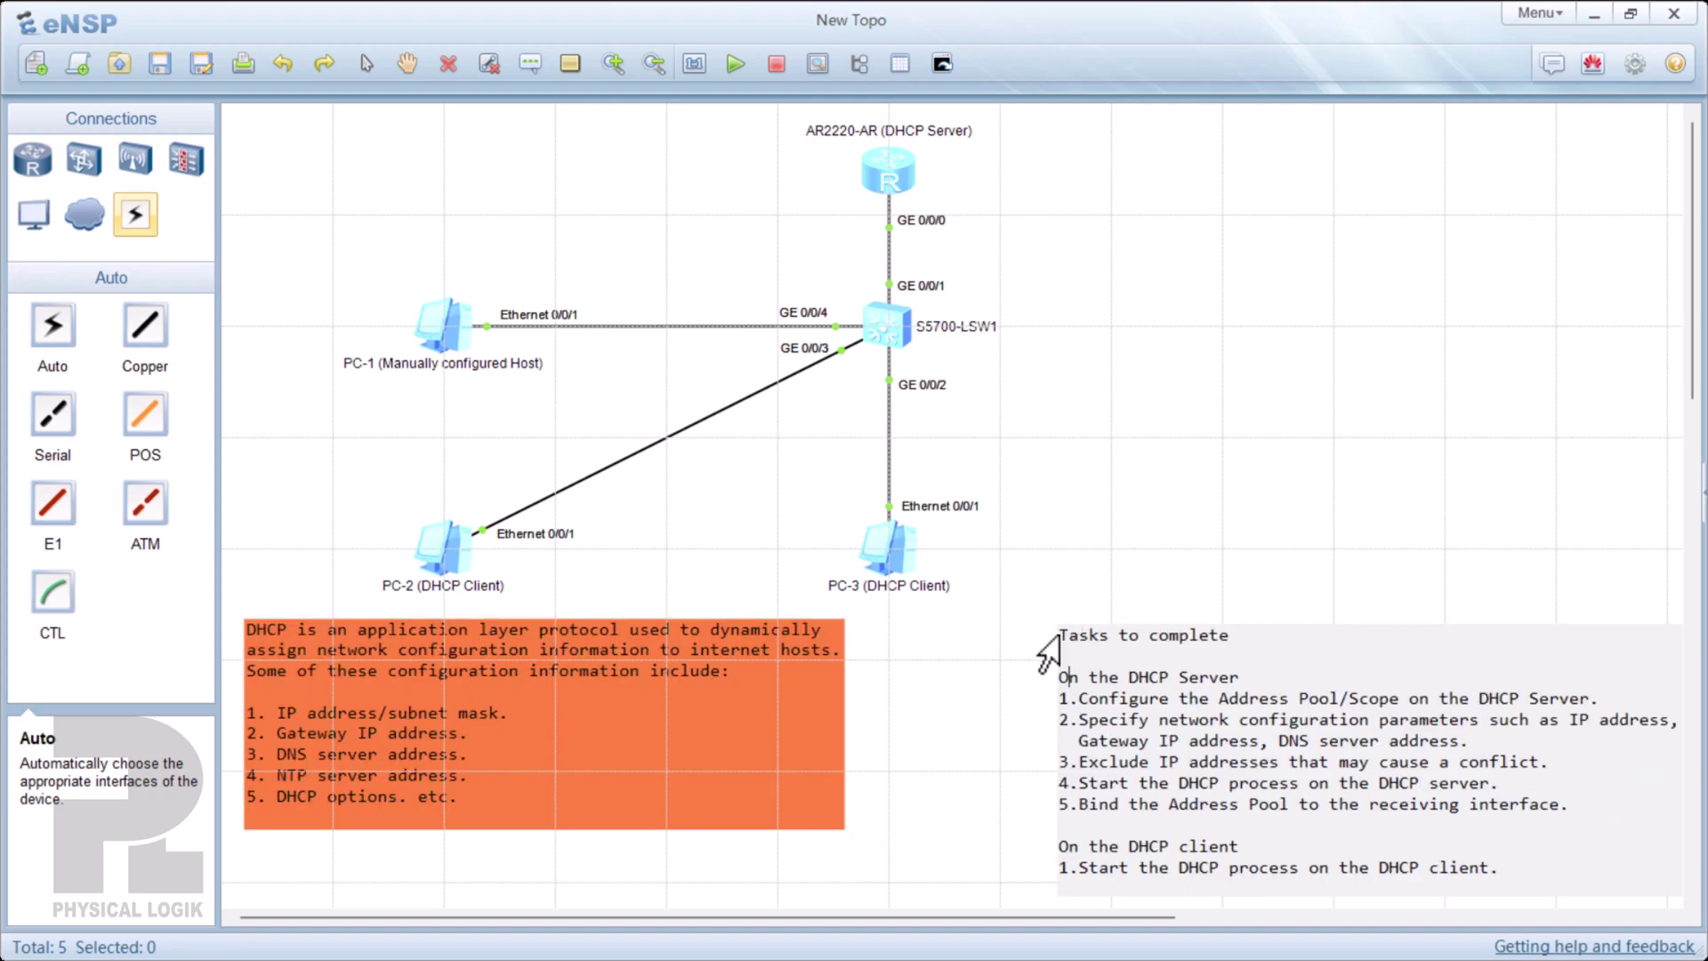
pyautogui.moveTo(1058, 635); pyautogui.dragTo(1278, 667)
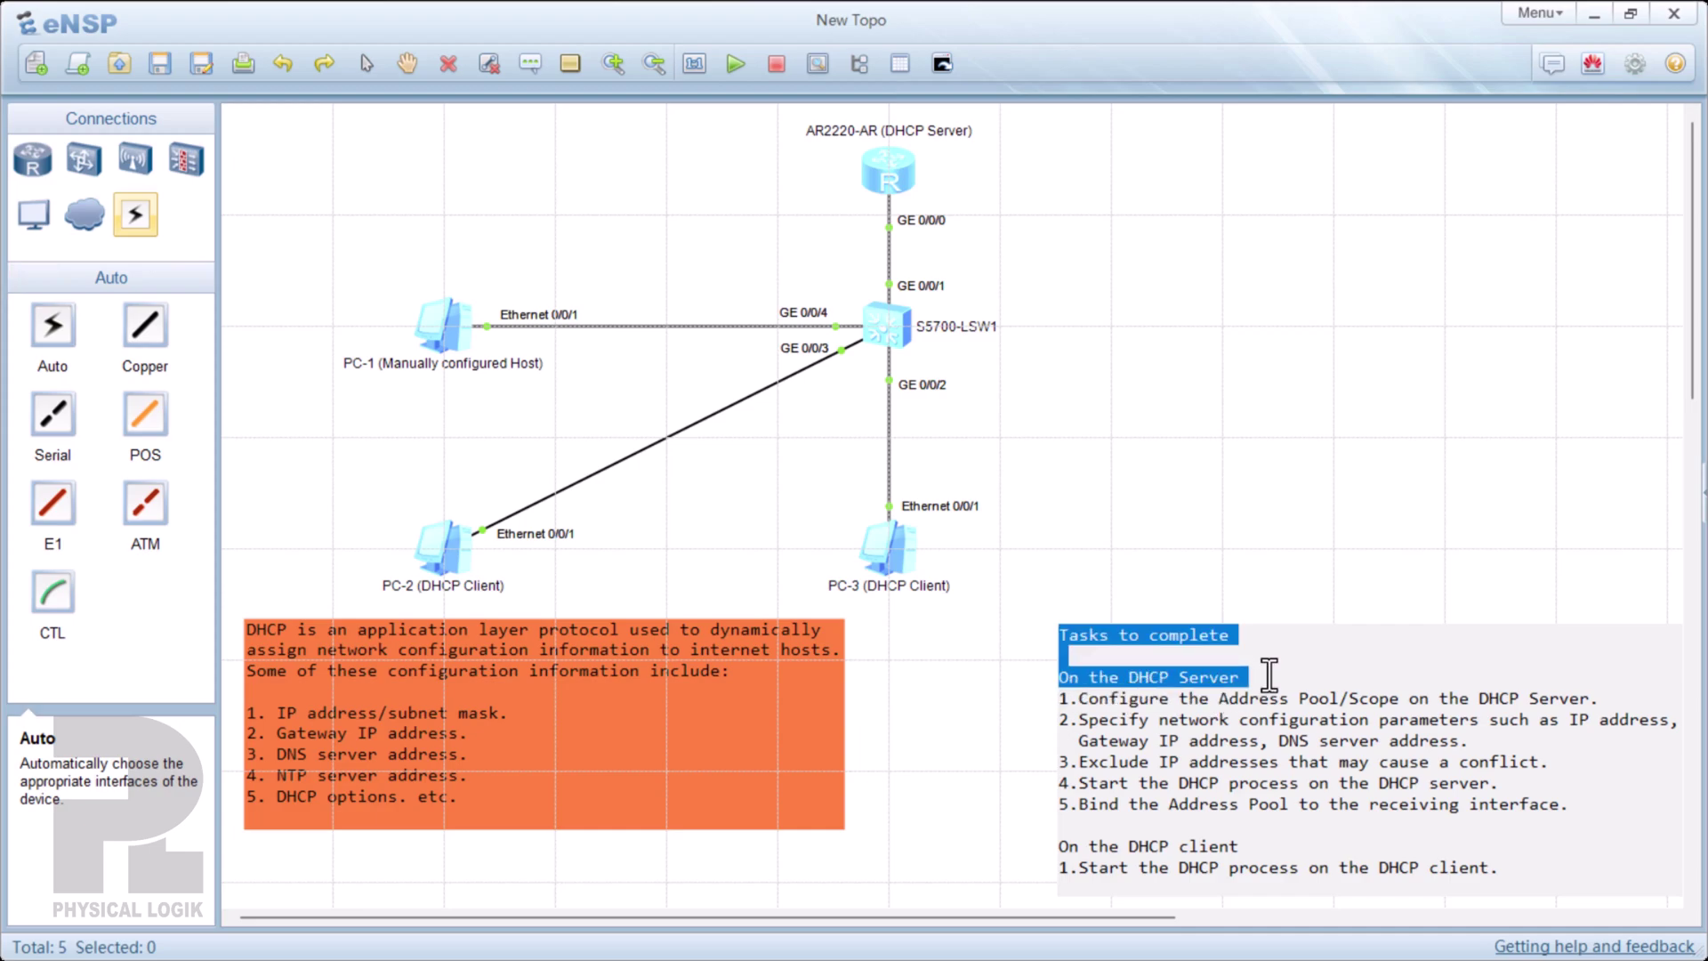
pyautogui.moveTo(1503, 868); pyautogui.dragTo(1058, 846)
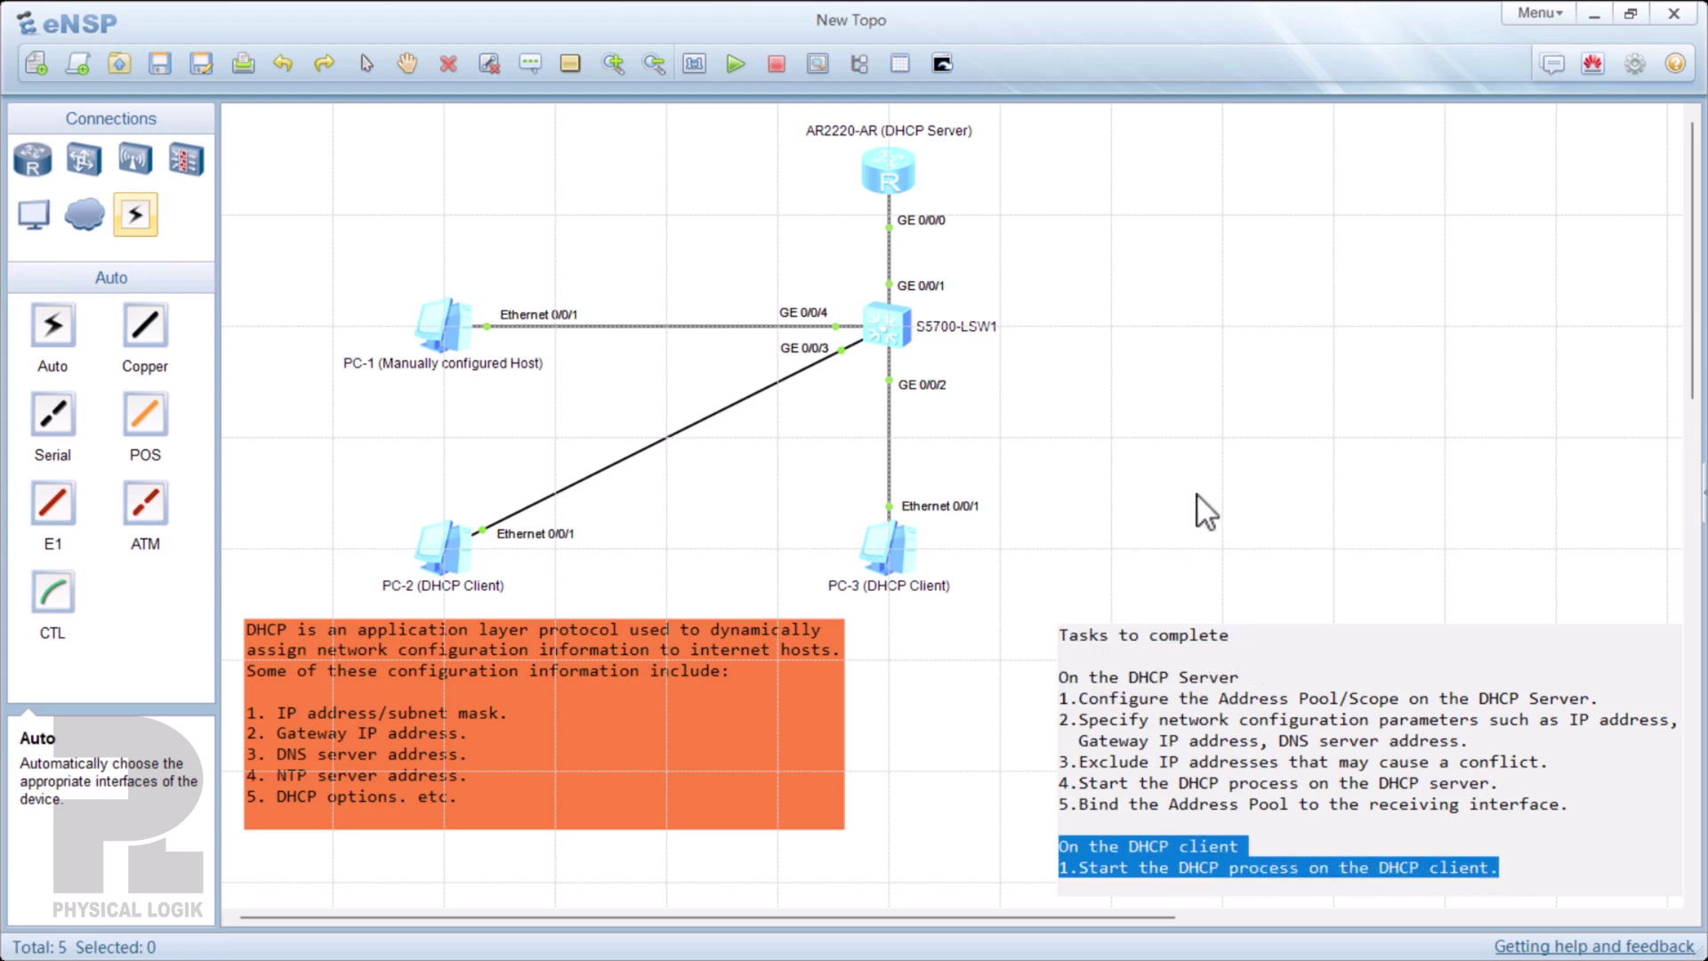
pyautogui.click(1195, 648)
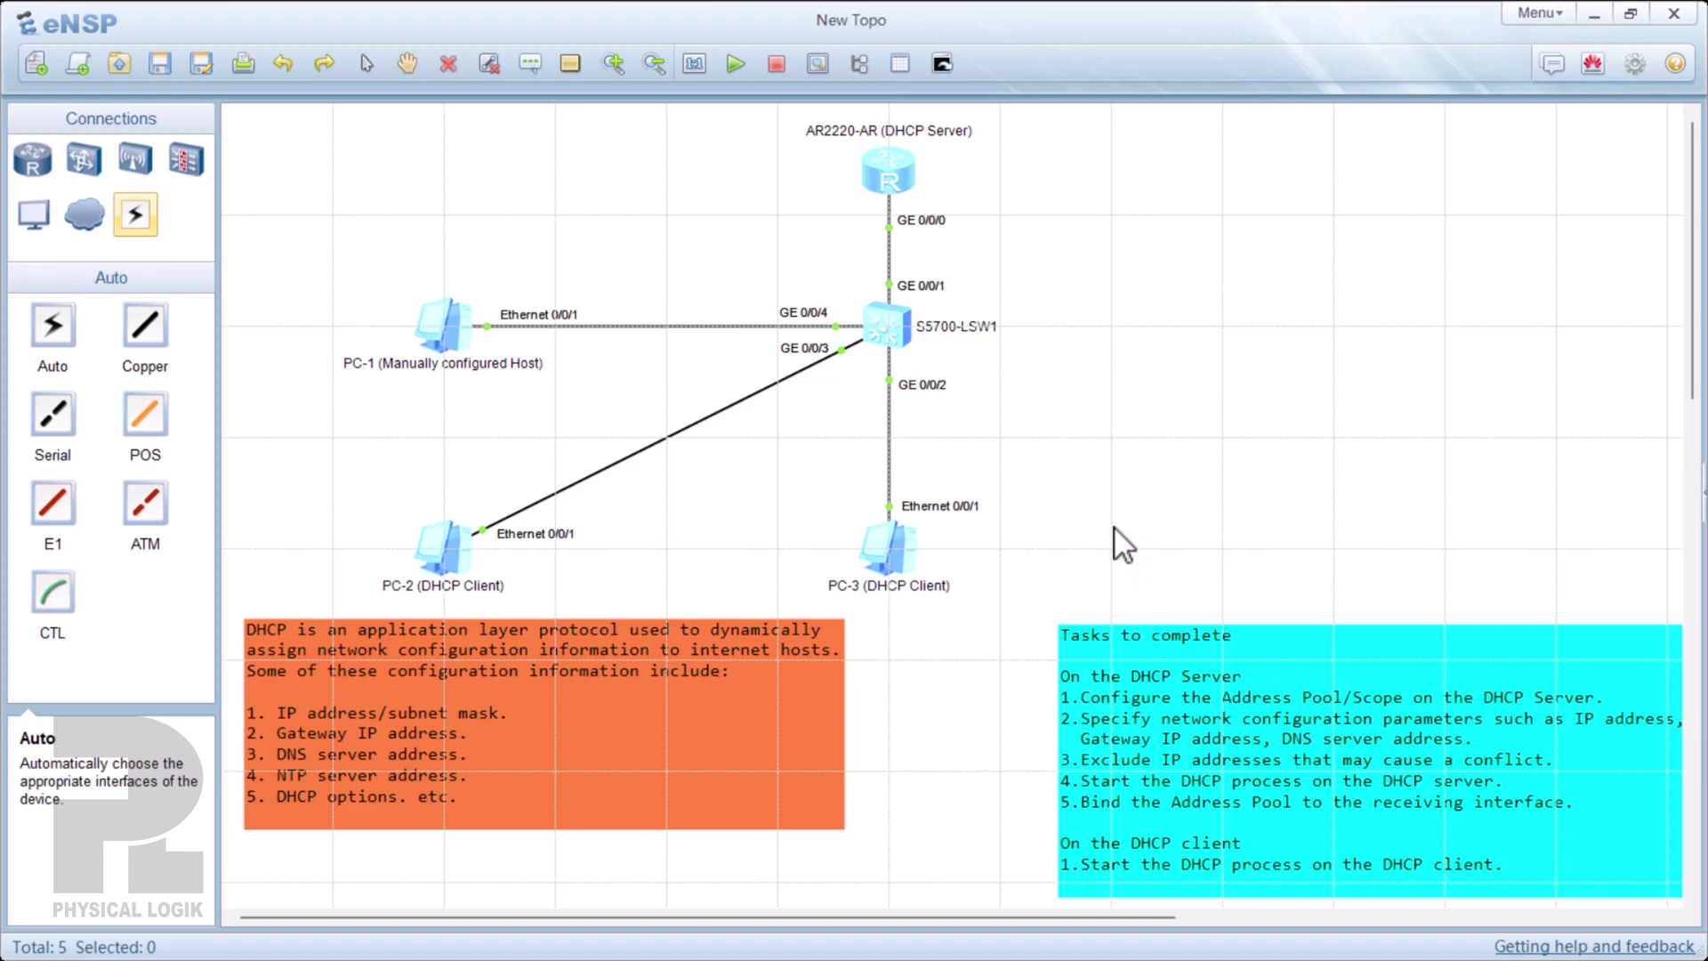
# - Open the DHCP server router's console, shorten its window and place it below the router icon
pyautogui.doubleClick(895, 169)
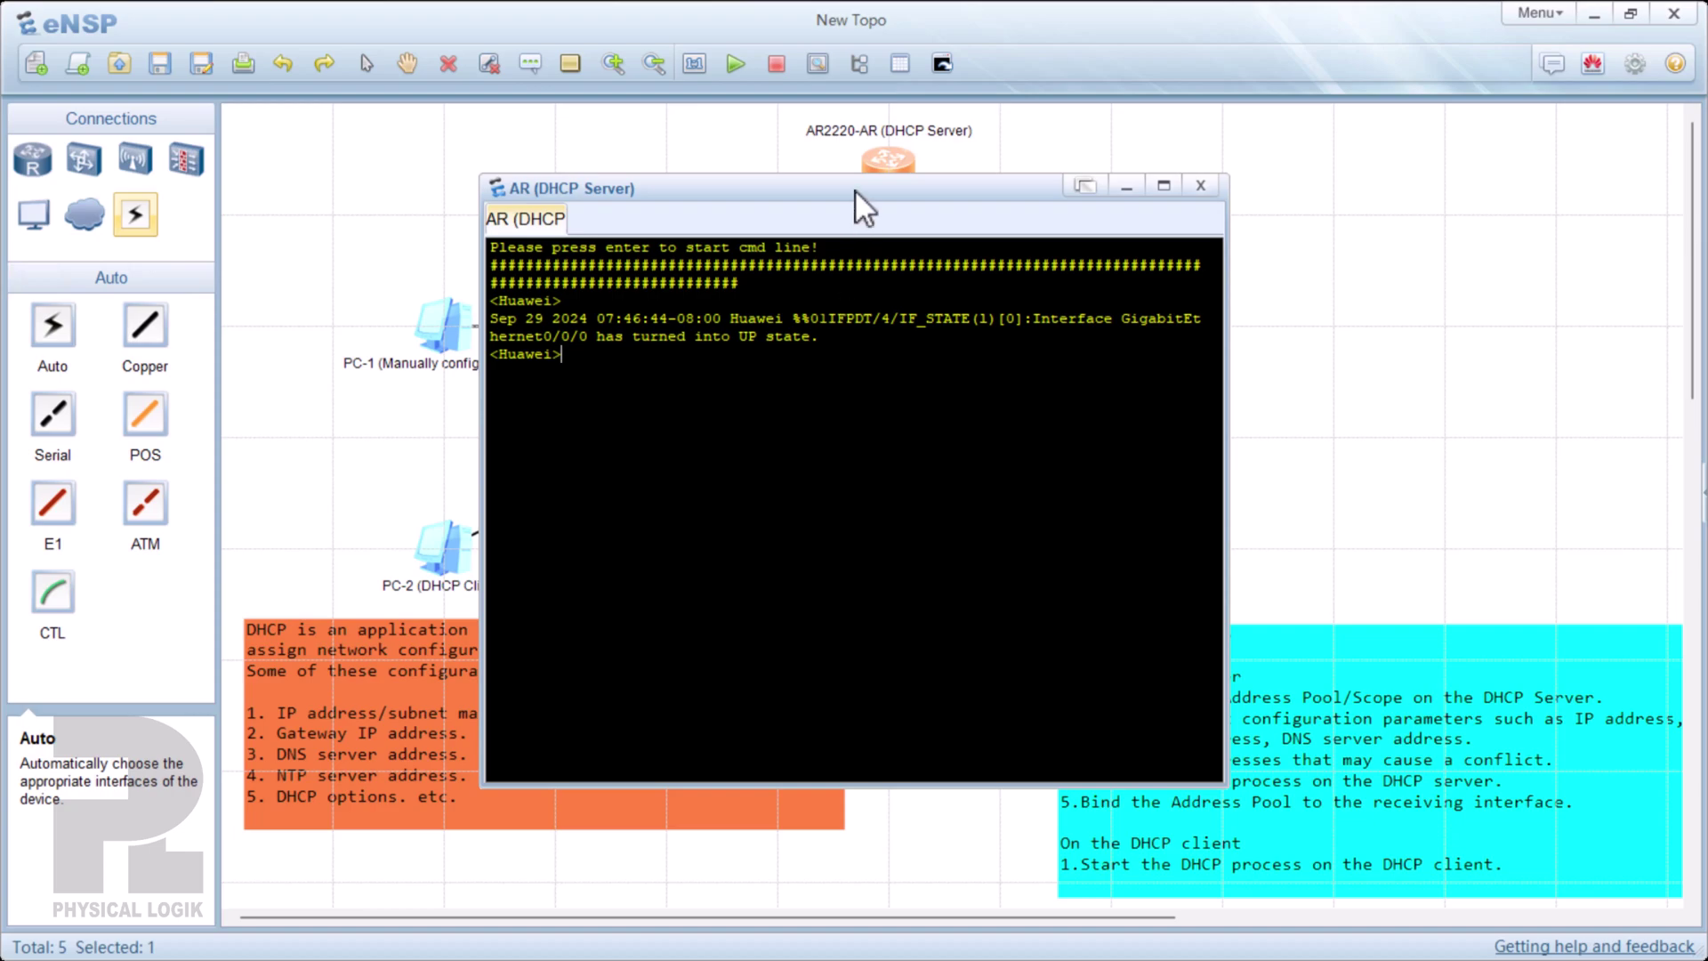
pyautogui.moveTo(851, 189); pyautogui.dragTo(888, 130)
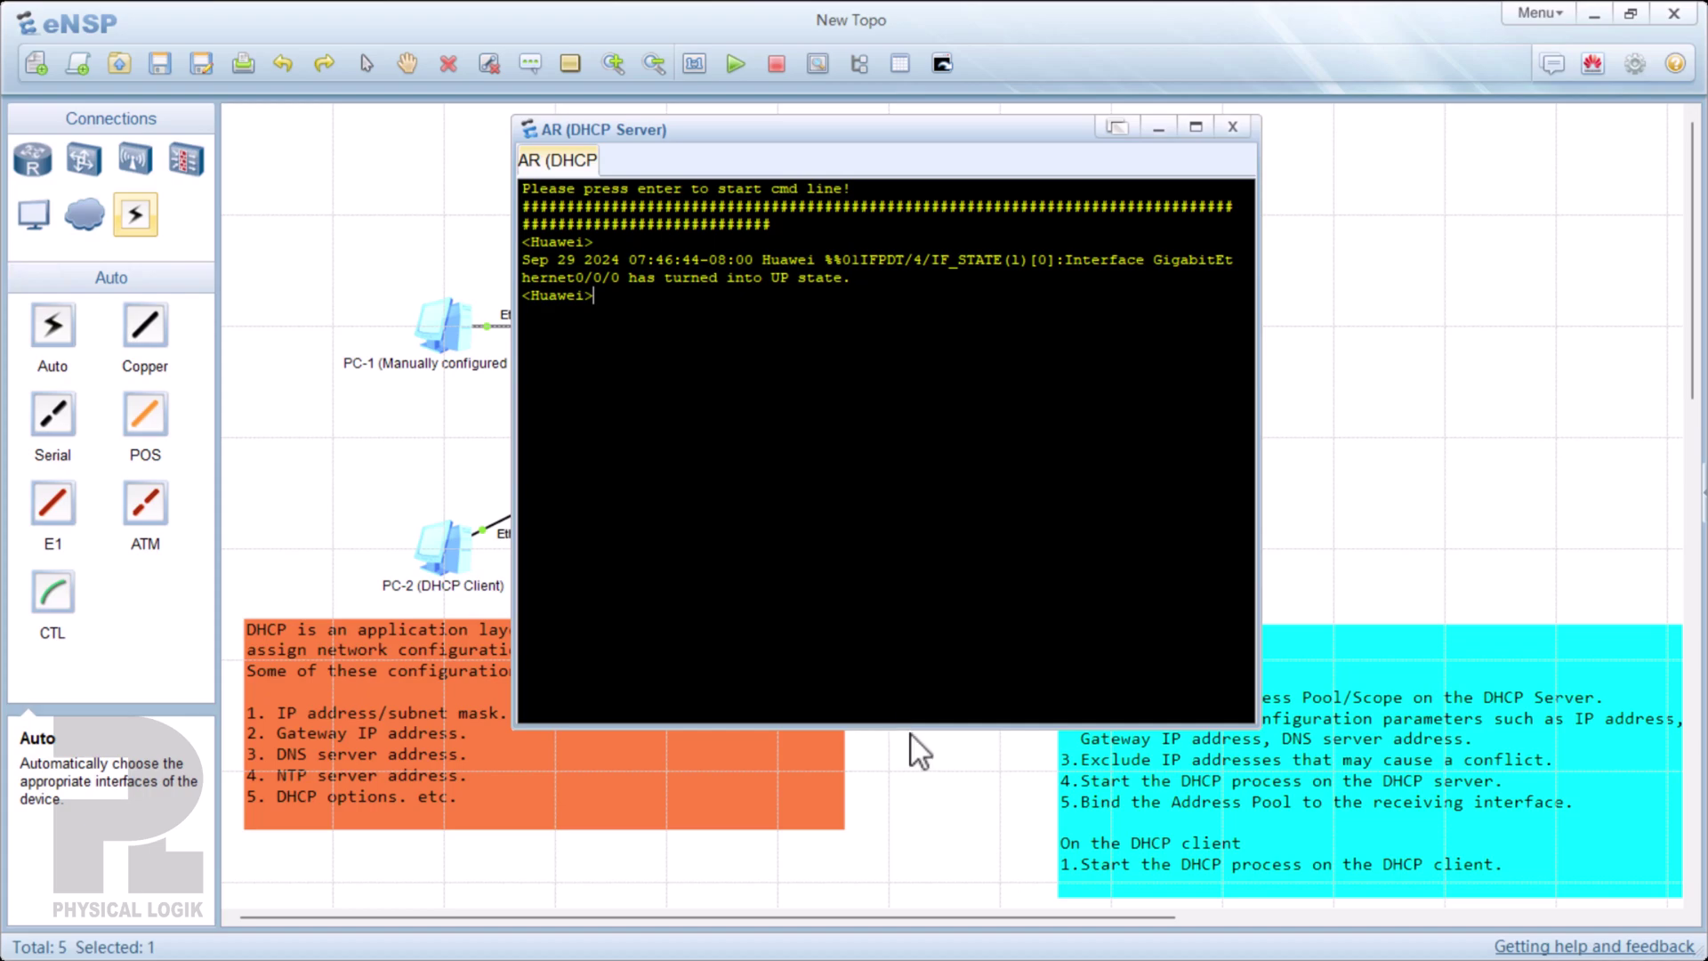
pyautogui.moveTo(908, 730); pyautogui.dragTo(907, 457)
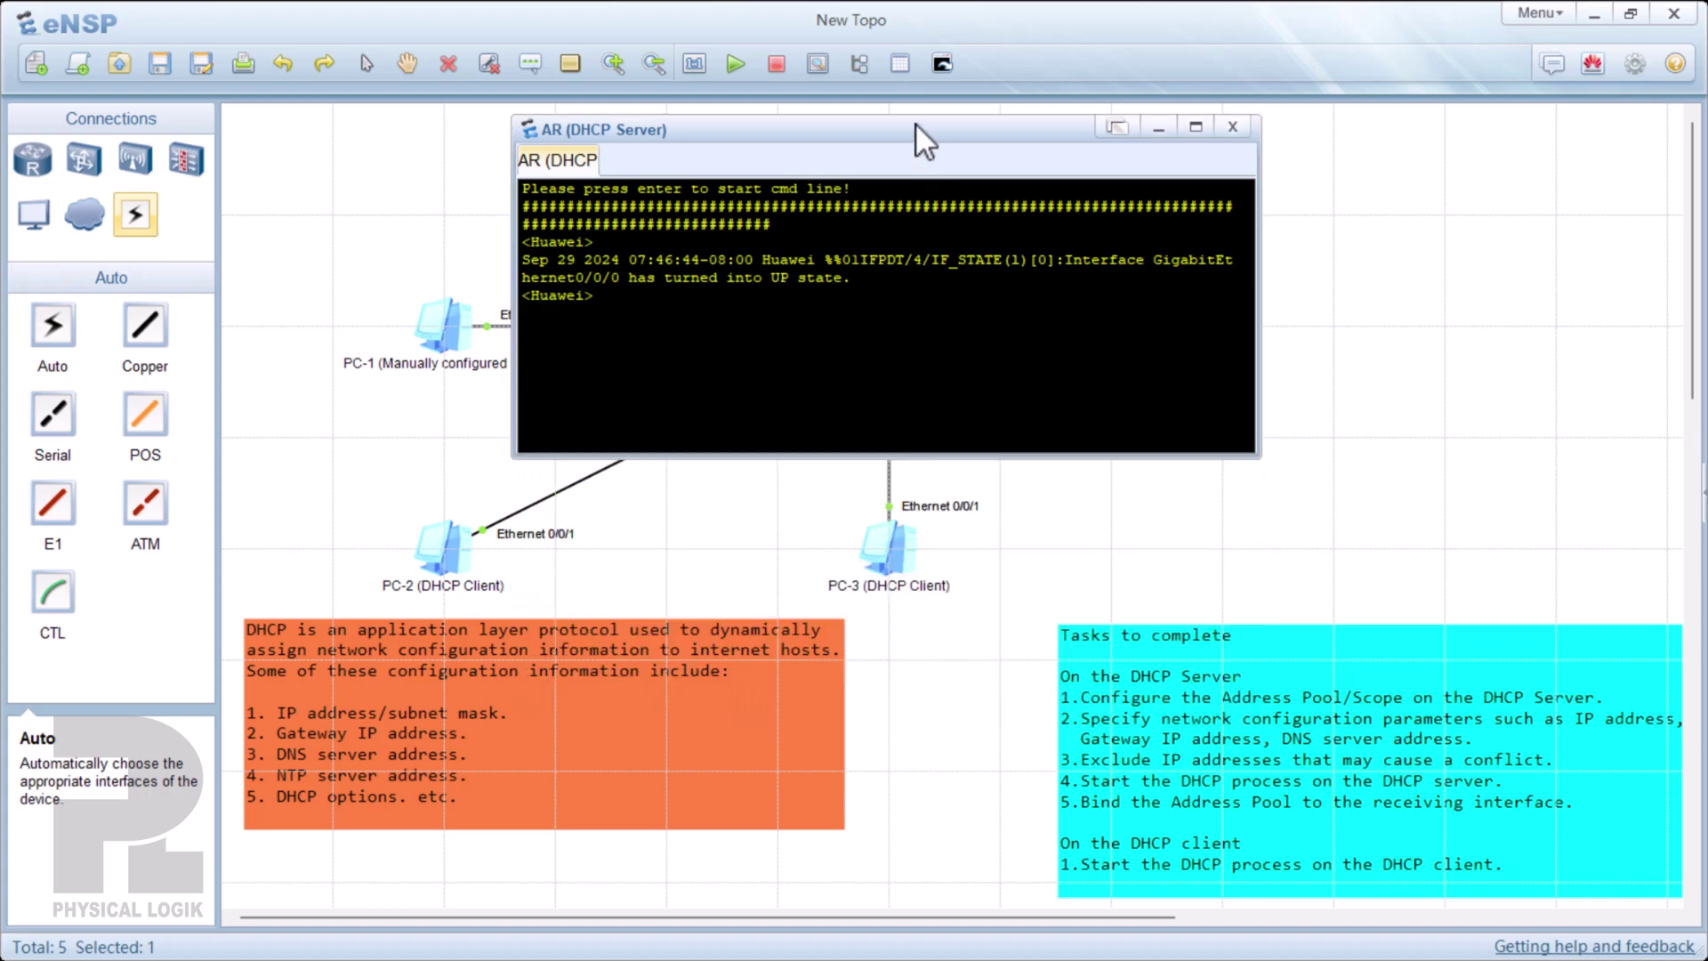
pyautogui.moveTo(917, 126); pyautogui.dragTo(1023, 291)
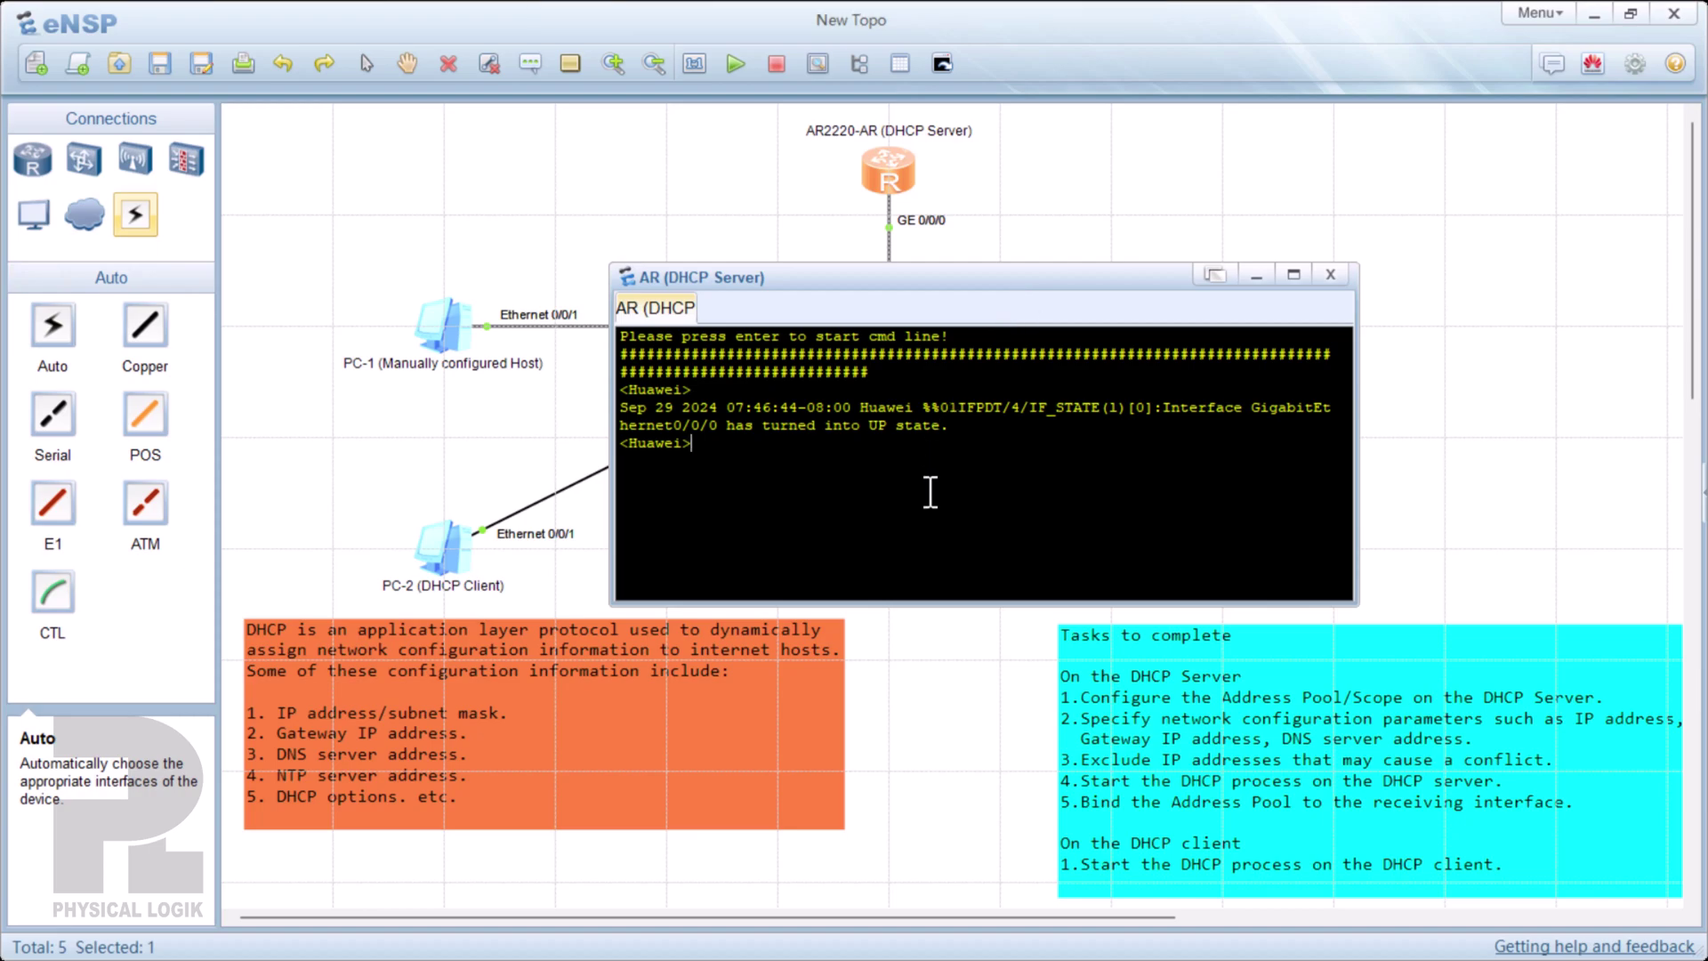
# - Enter system view on the DHCP server router and set its system name to Physical Logik
pyautogui.write('system')
pyautogui.press('Tab')
pyautogui.press('Return')
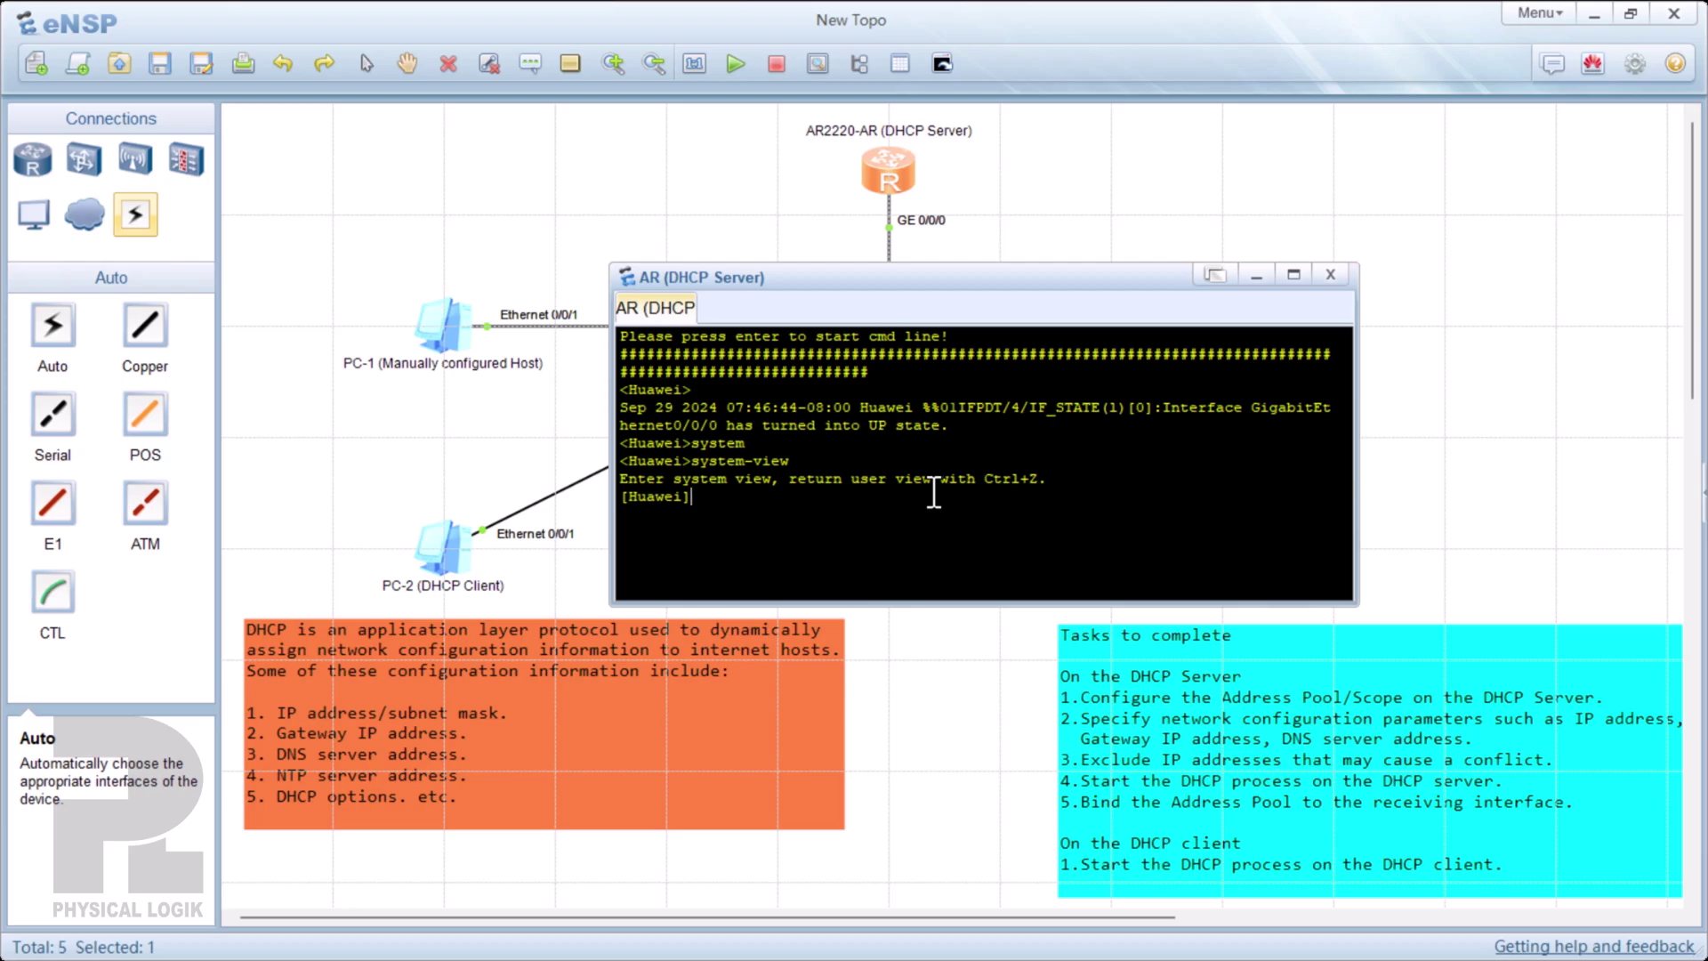
pyautogui.write('sysname Physical Logik')
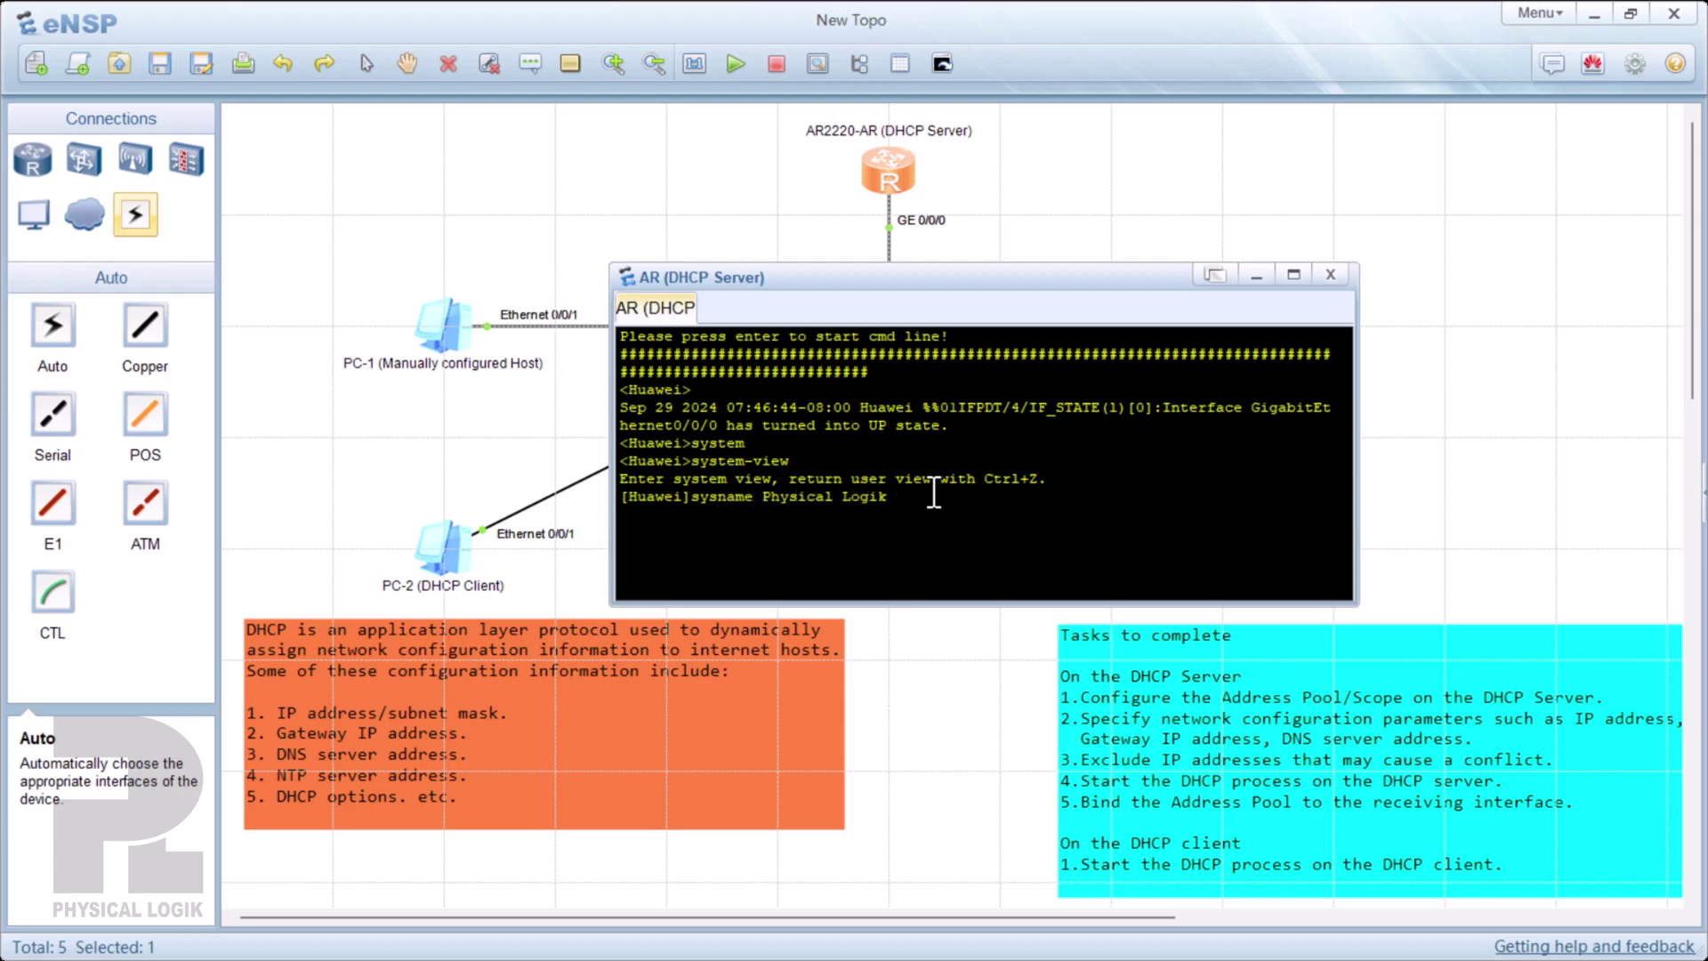
pyautogui.press('Return')
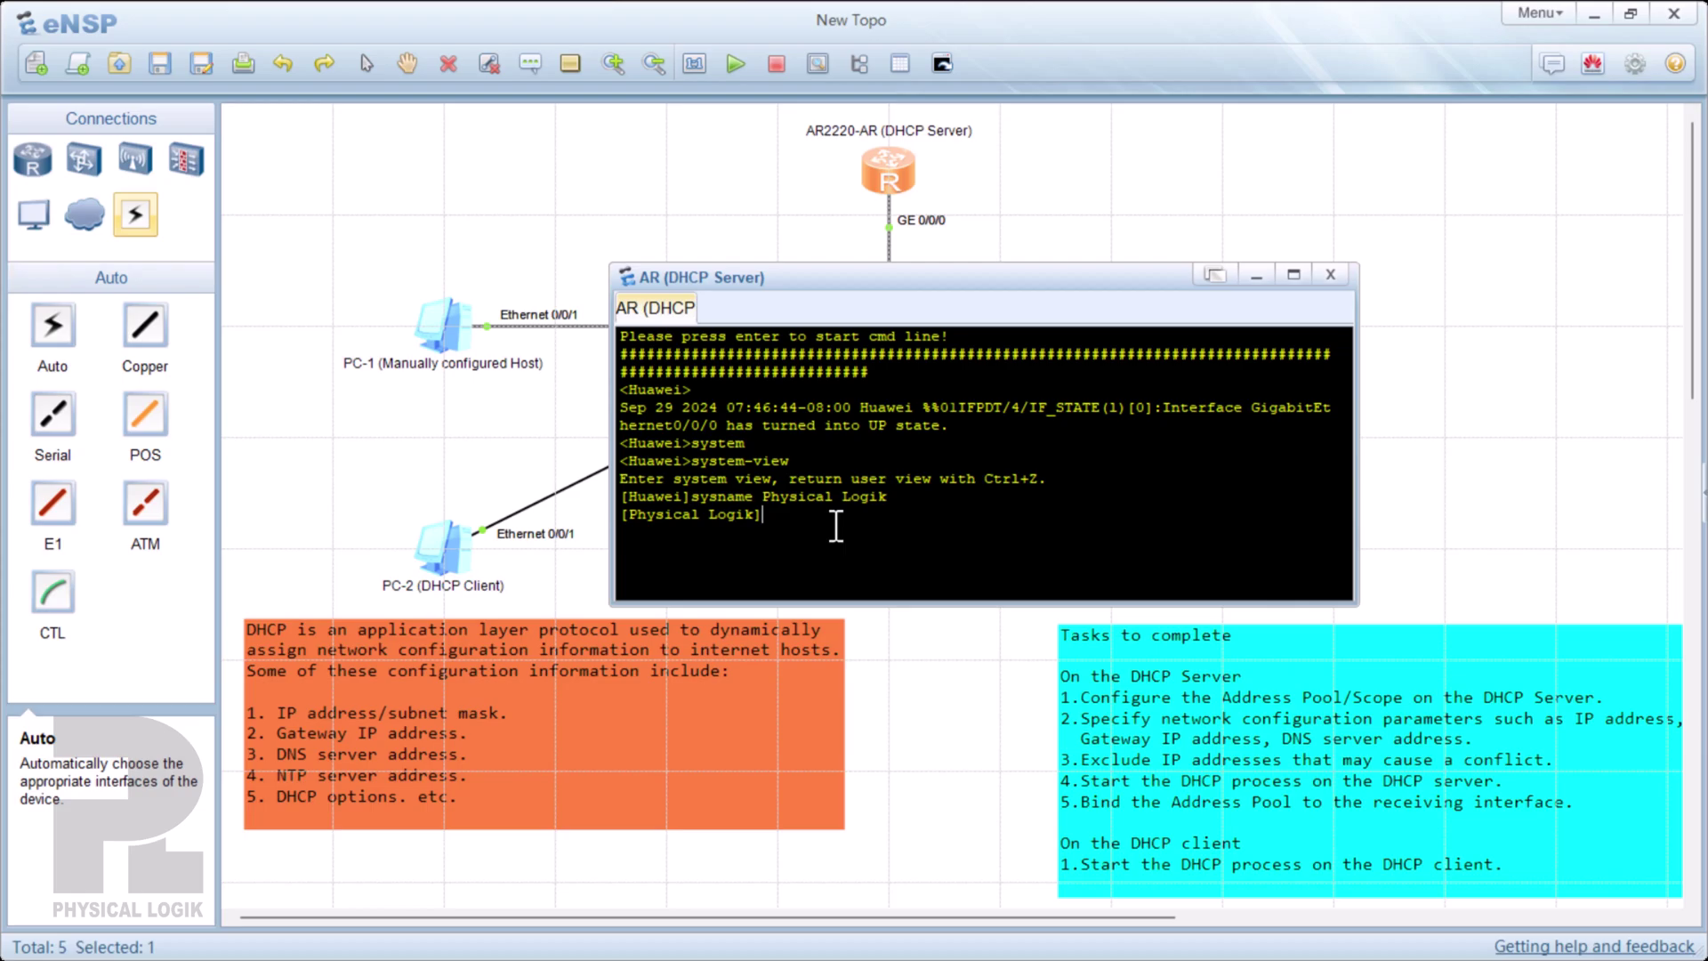
# - Create an IP address pool named DHCP_POOL1 on the router, checking the command's syntax help first
pyautogui.write('ip pool')
pyautogui.press('?')
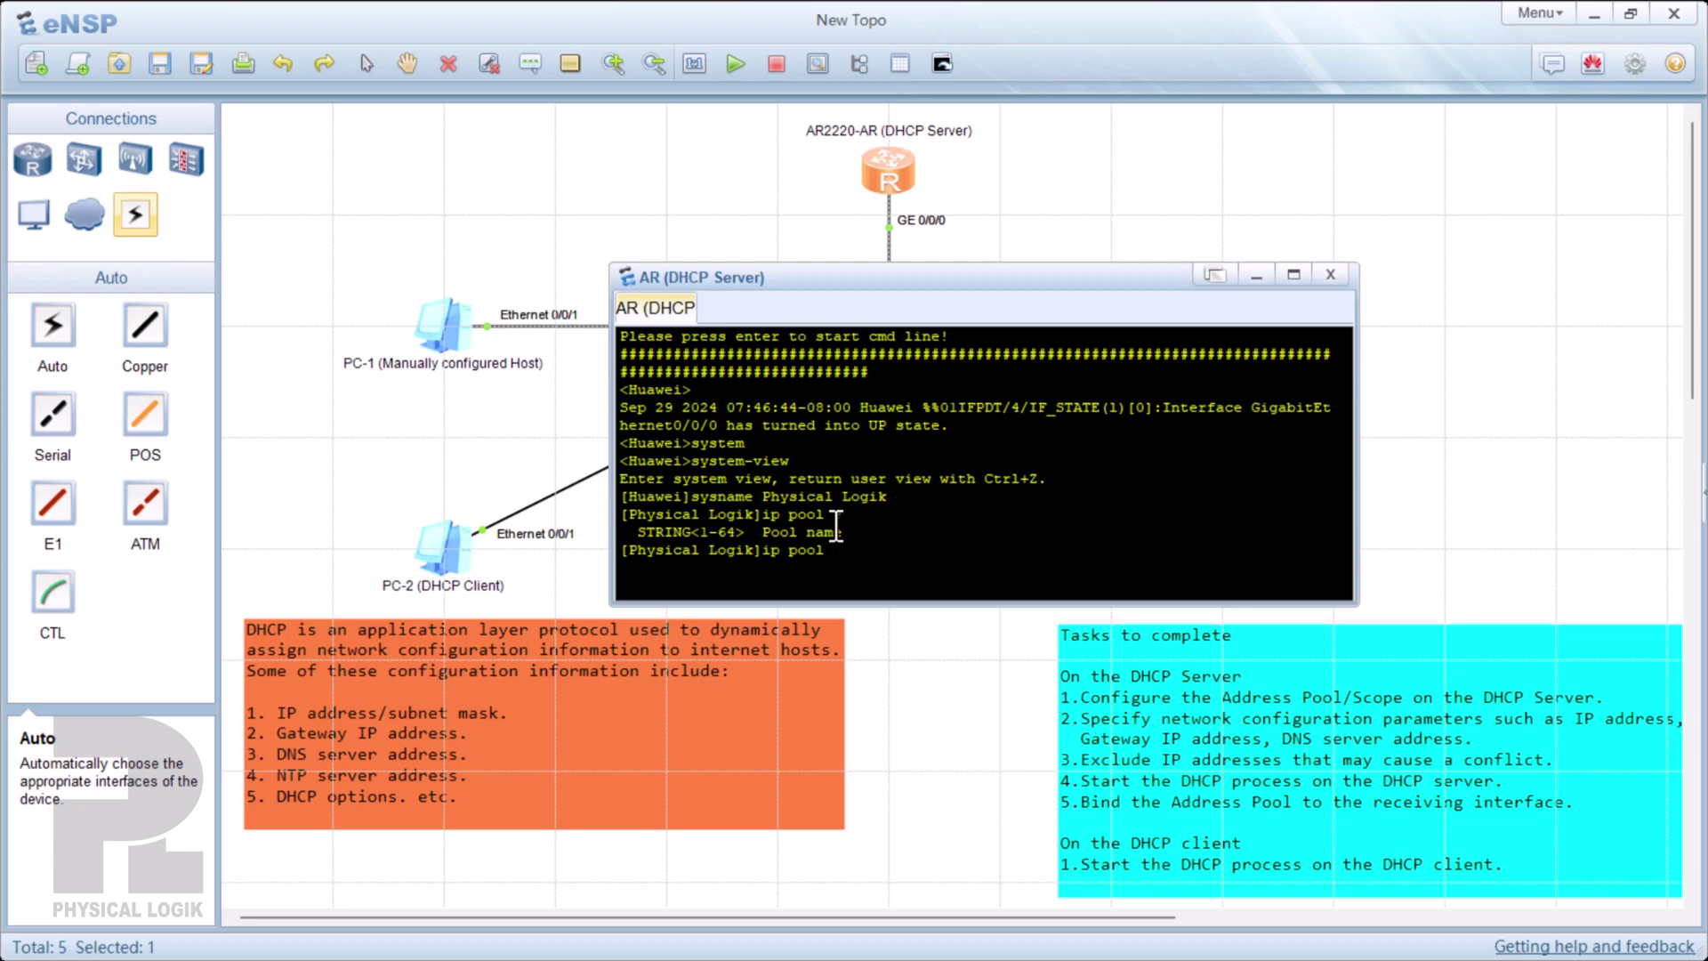
pyautogui.write('DHCP_POOL1')
pyautogui.press('Return')
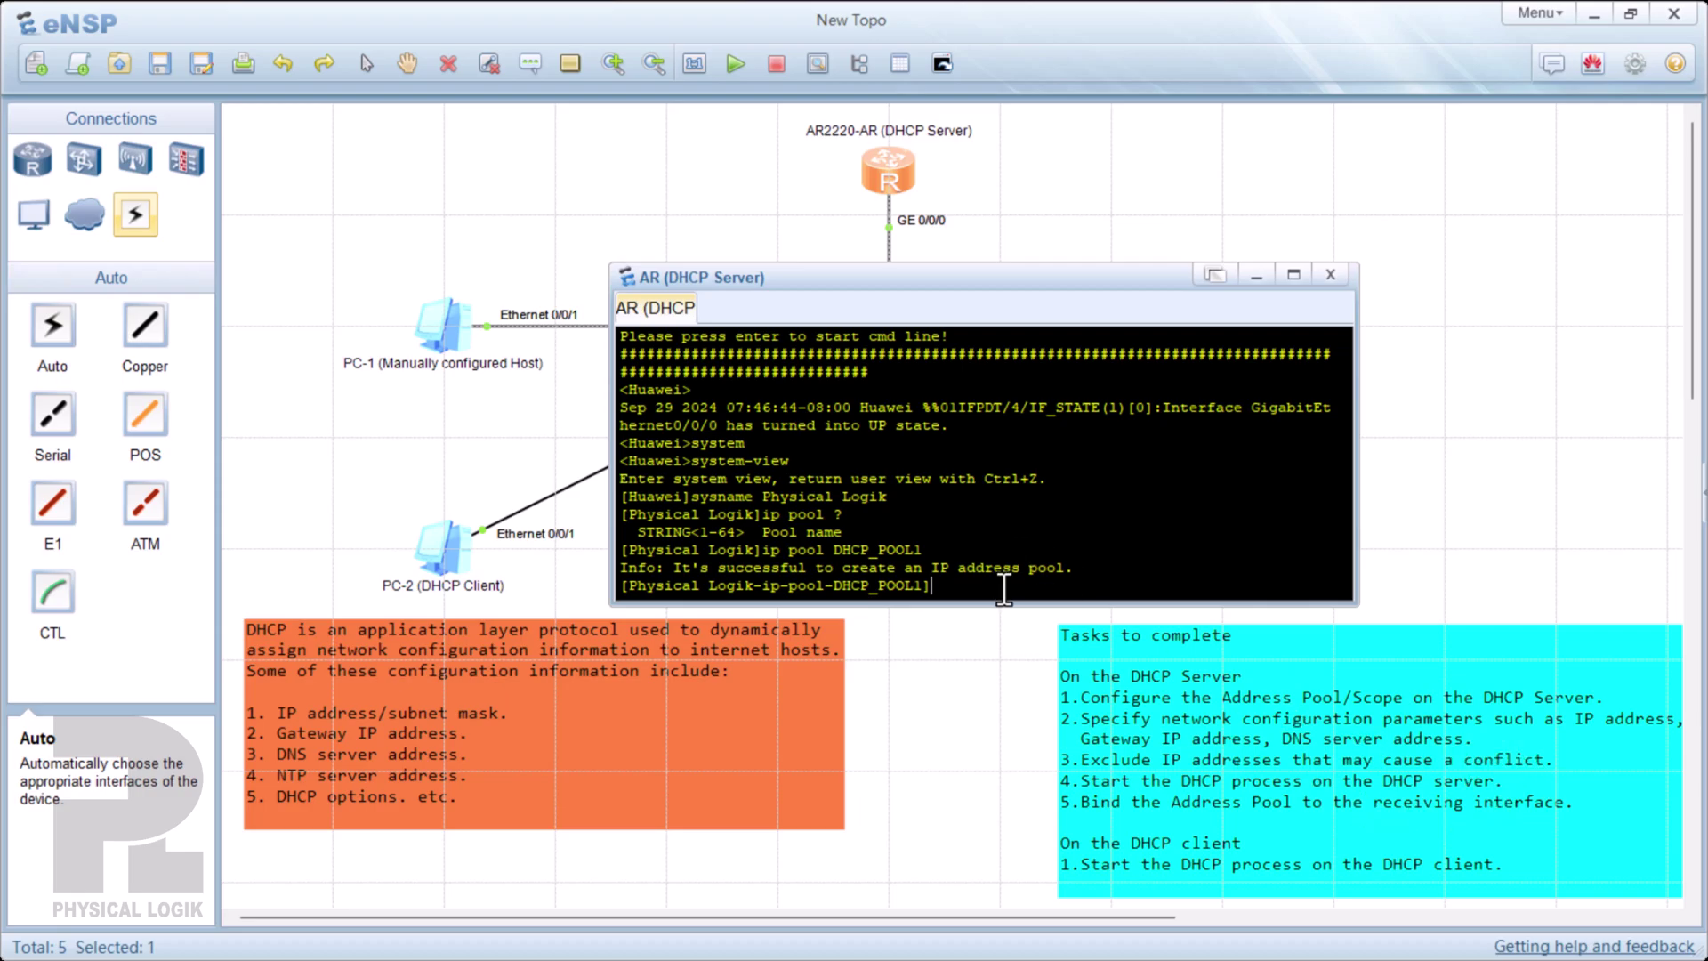
# - Set the pool's network to 10.10.10.0 with mask 24, consulting the syntax help for each parameter
pyautogui.write('network ?')
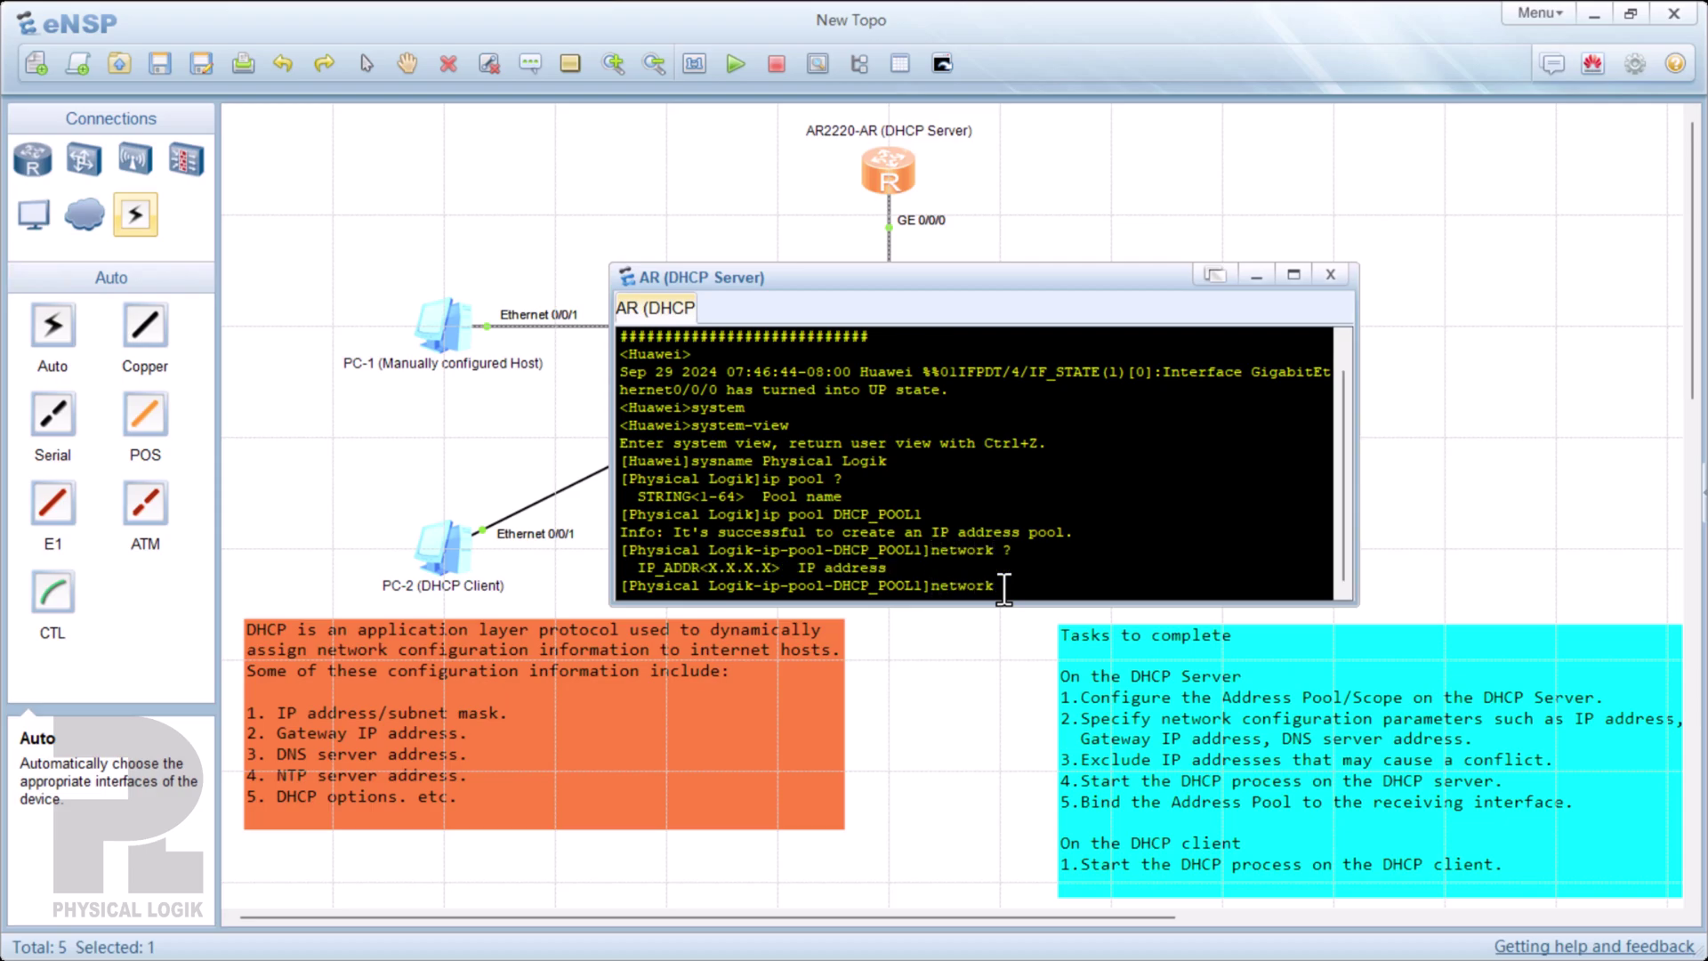
pyautogui.write('10.')
pyautogui.write('10.10.')
pyautogui.write('0 ?')
pyautogui.write('mask')
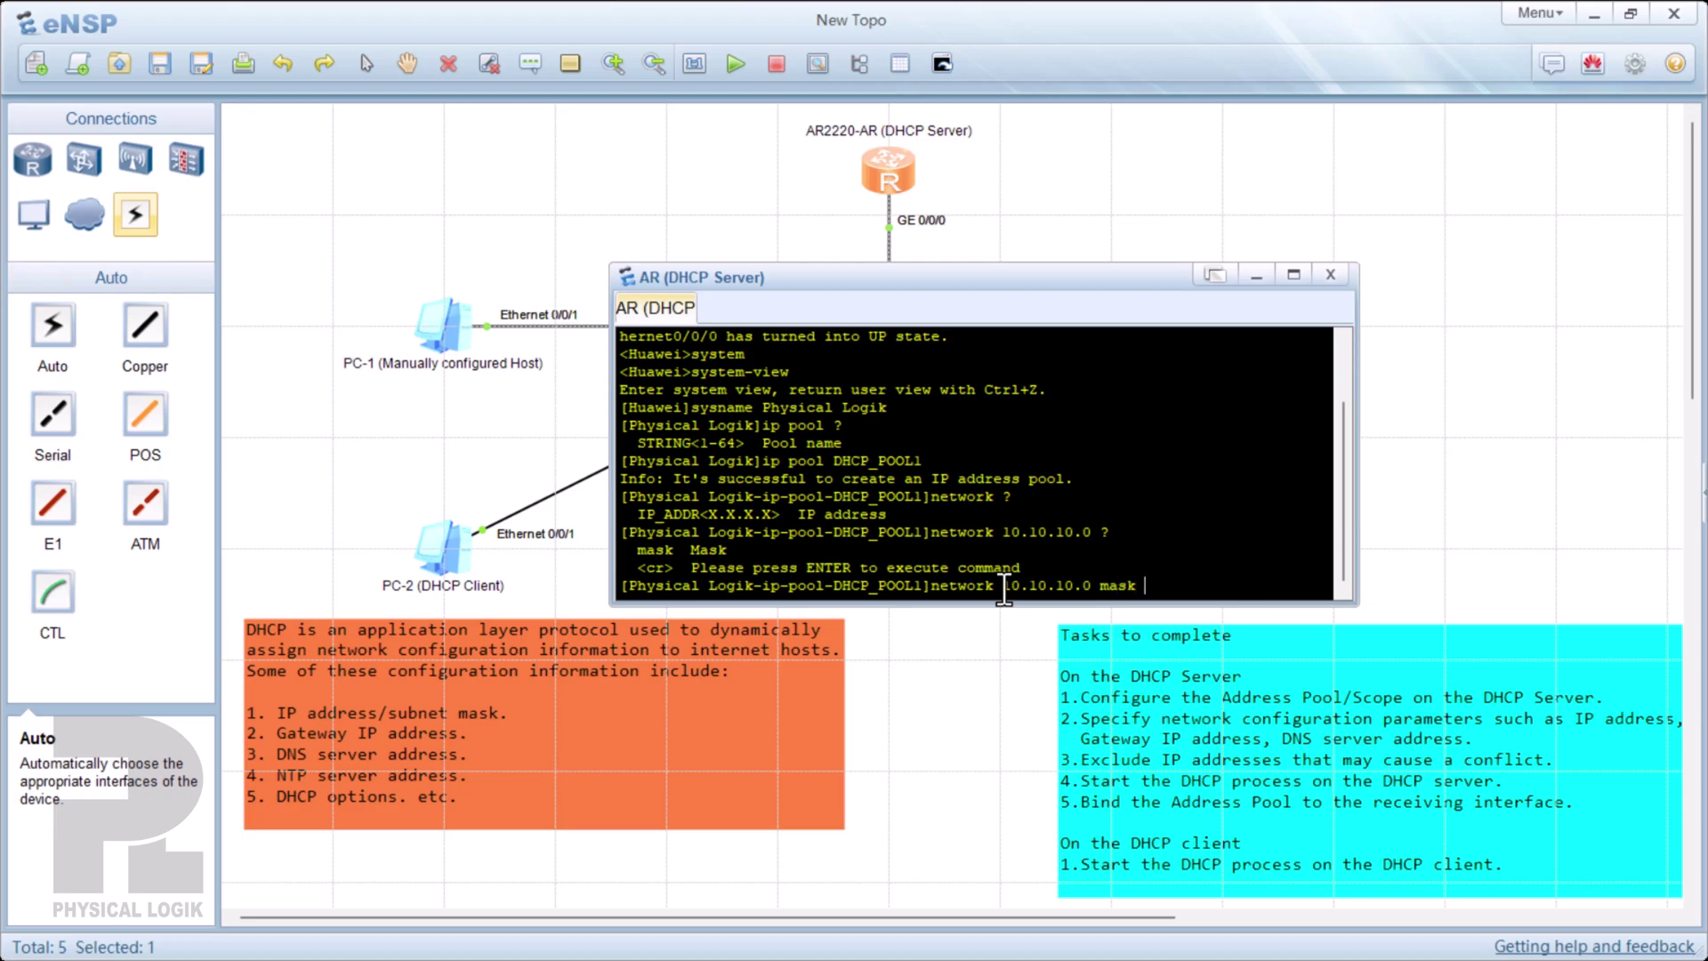
pyautogui.write(' 24 ?')
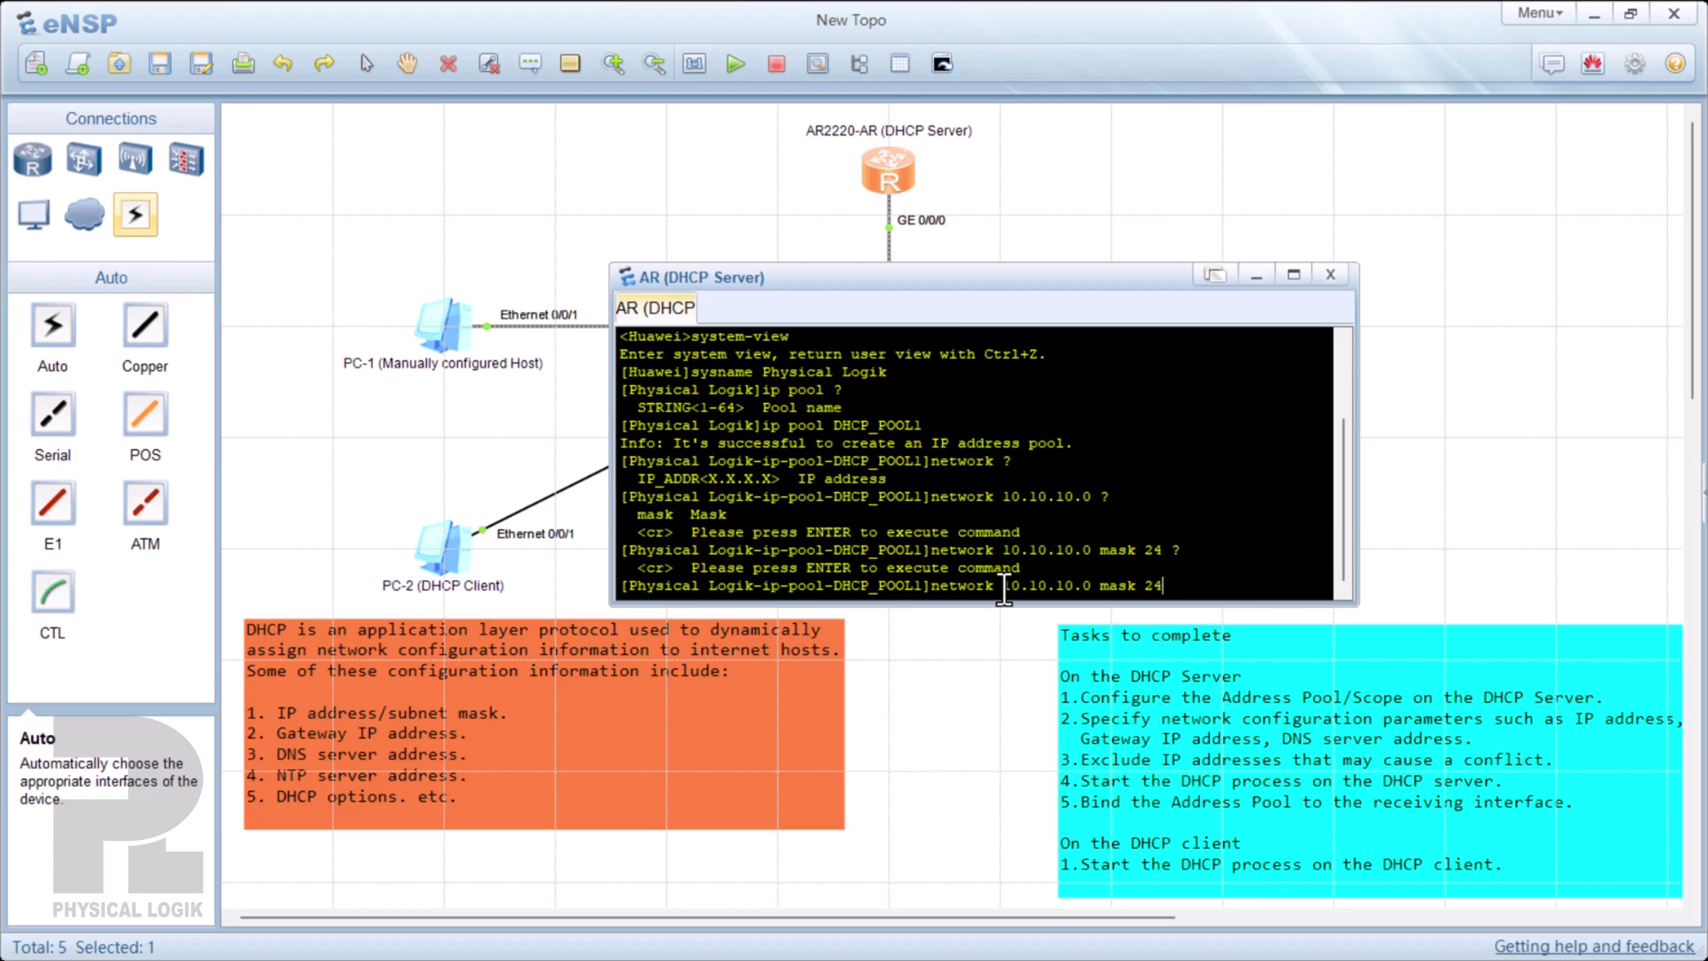
pyautogui.press('Return')
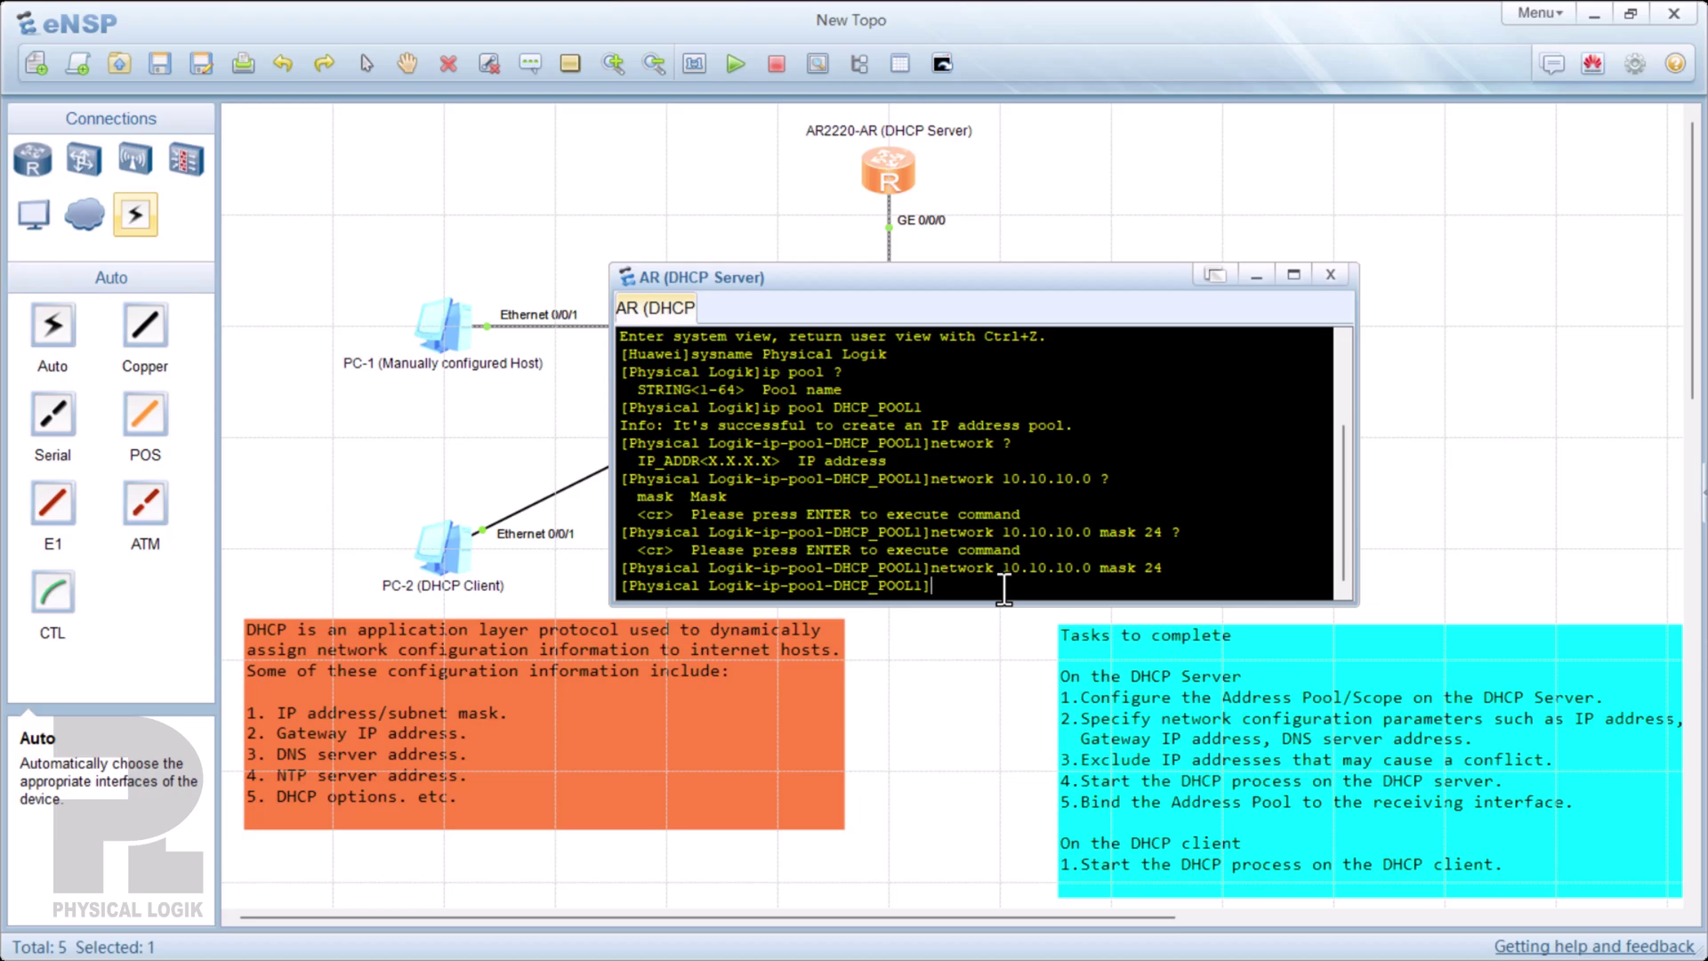
# - Set the pool's gateway-list to 10.10.10.1, checking the command's syntax help first
pyautogui.write('gateway-list ?')
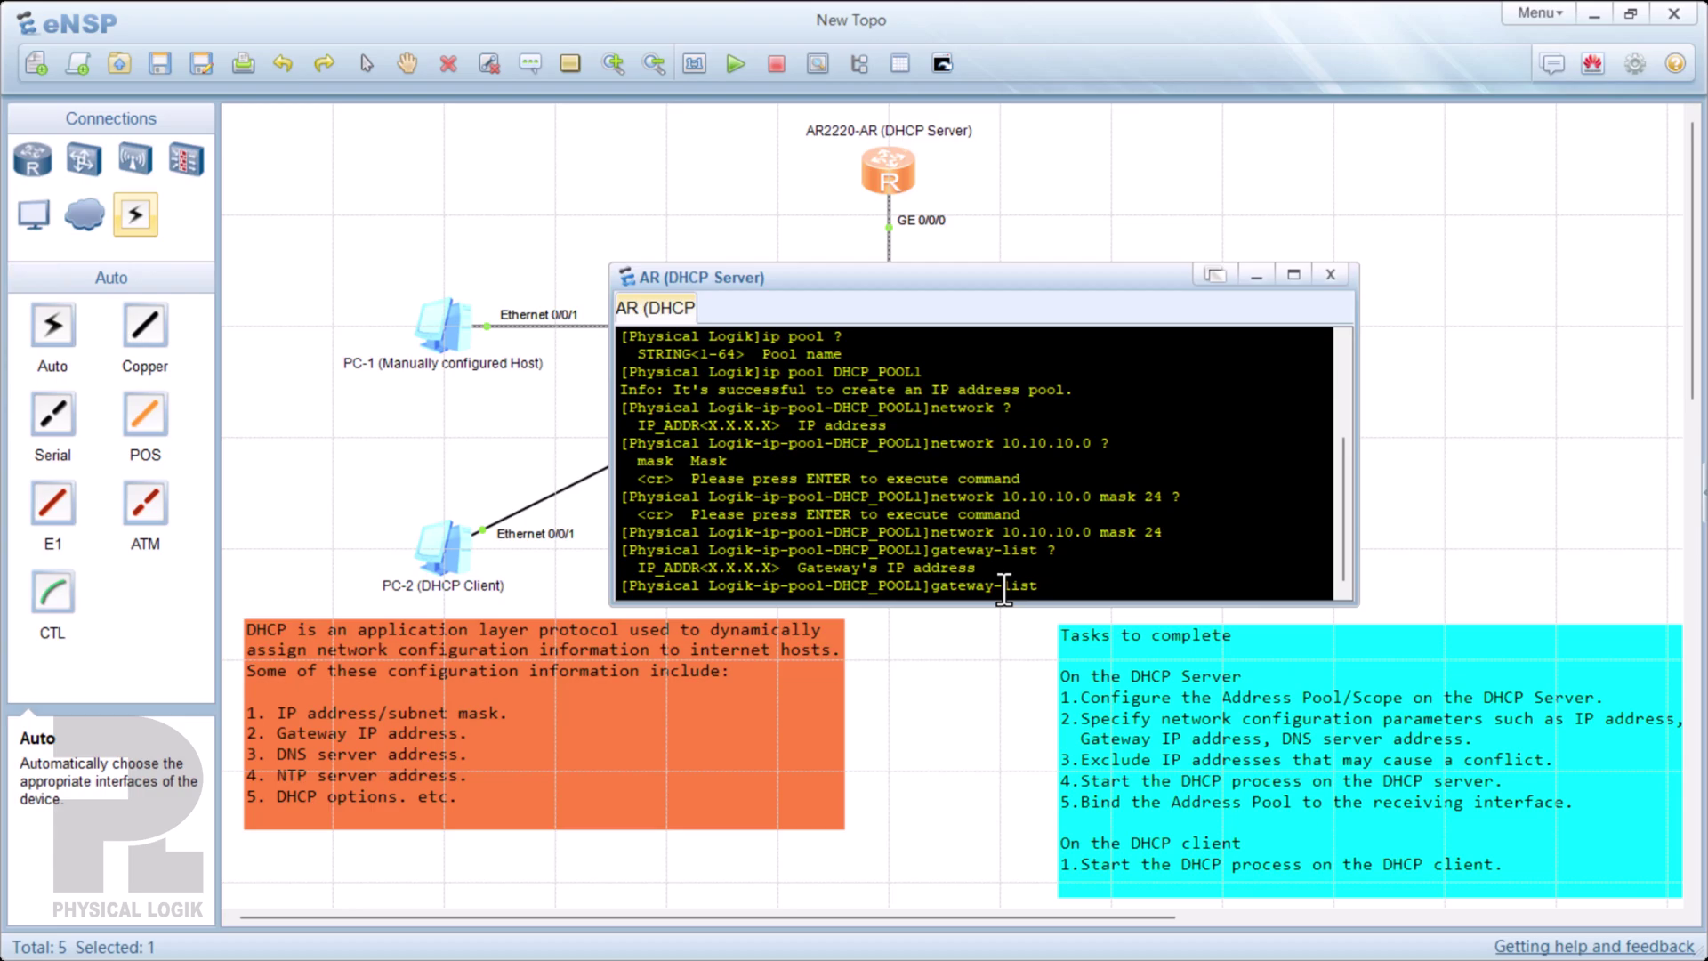
pyautogui.write('10.10.10.1')
pyautogui.press('Return')
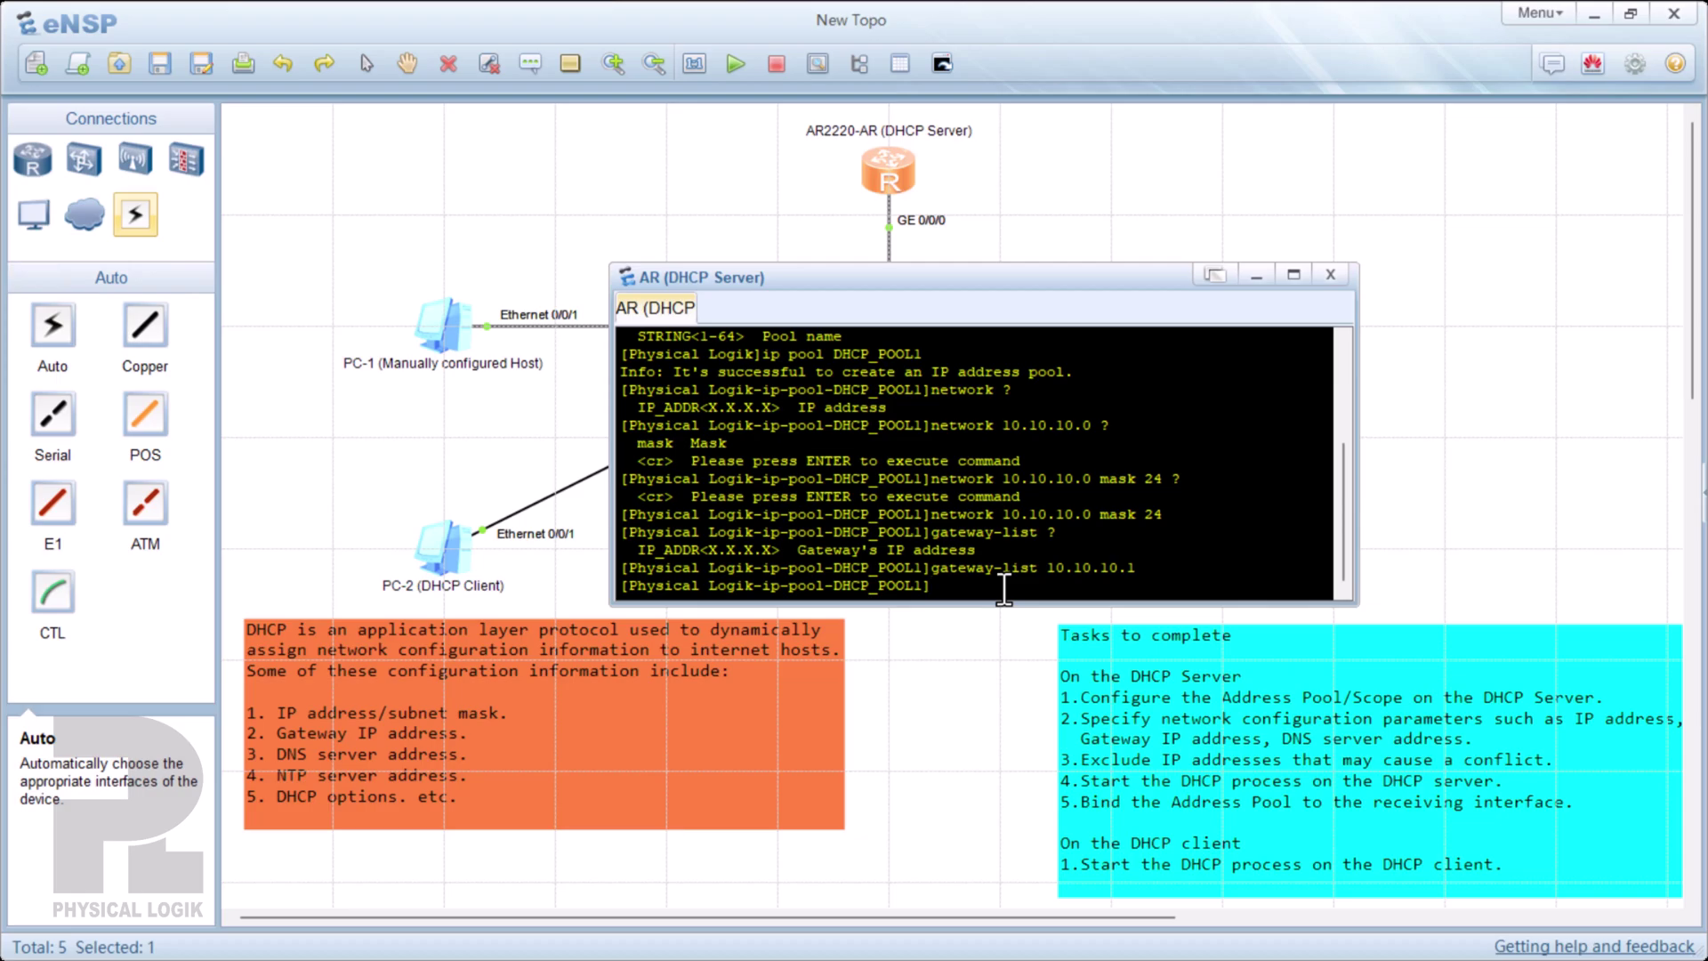
# - Set the pool's dns-list to the servers 8.8.8.8 and 4.2.2.2
pyautogui.write('dns-')
pyautogui.press('Tab')
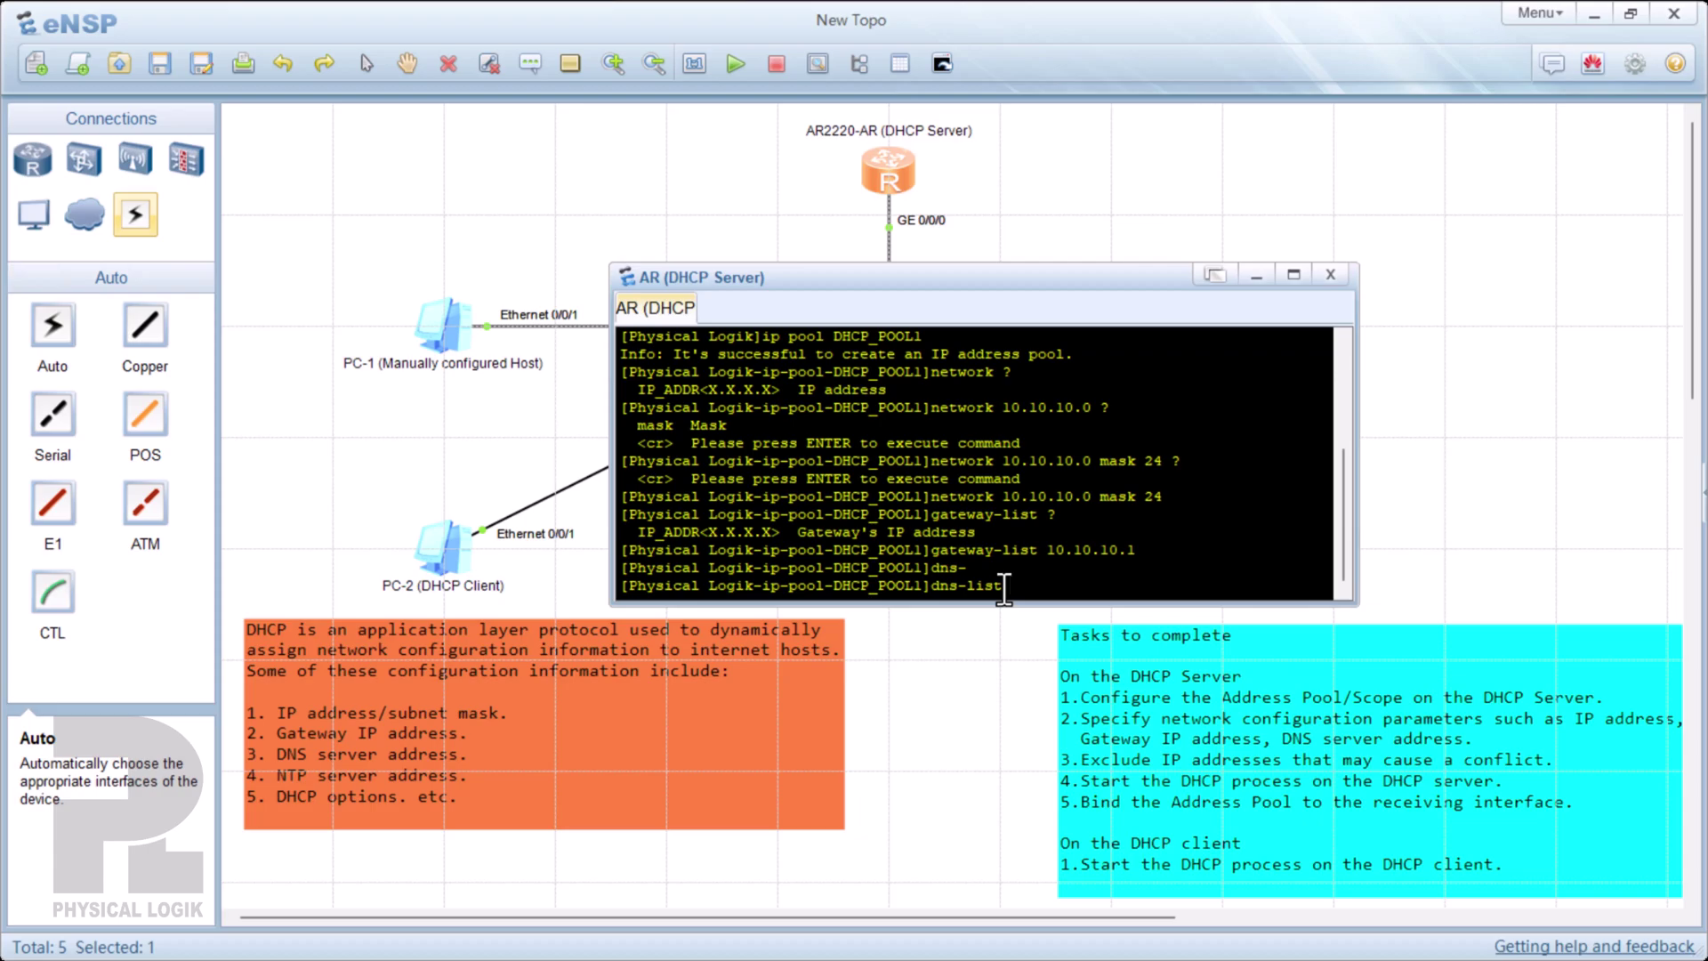
pyautogui.write('8.8.8.8 4.2.2.2')
pyautogui.moveTo(1012, 587); pyautogui.dragTo(1154, 589)
pyautogui.press('Return')
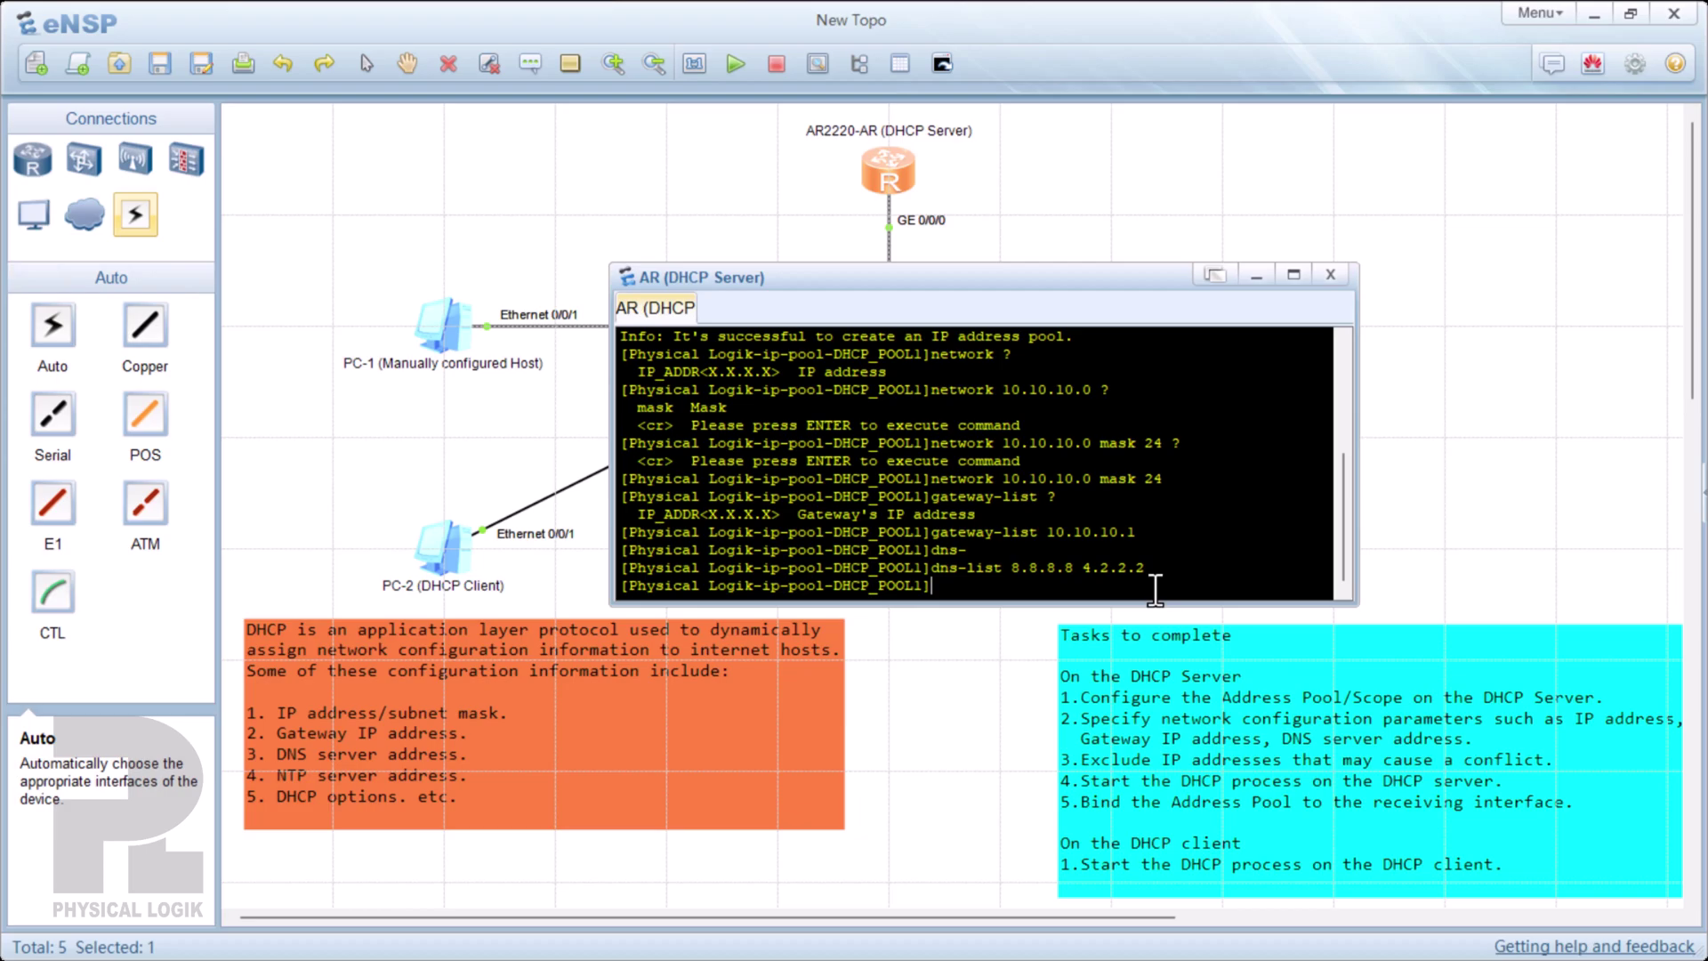
# - Review the manually configured IPv4 address in PC-1's ipconfig output and return to the topology
pyautogui.doubleClick(445, 319)
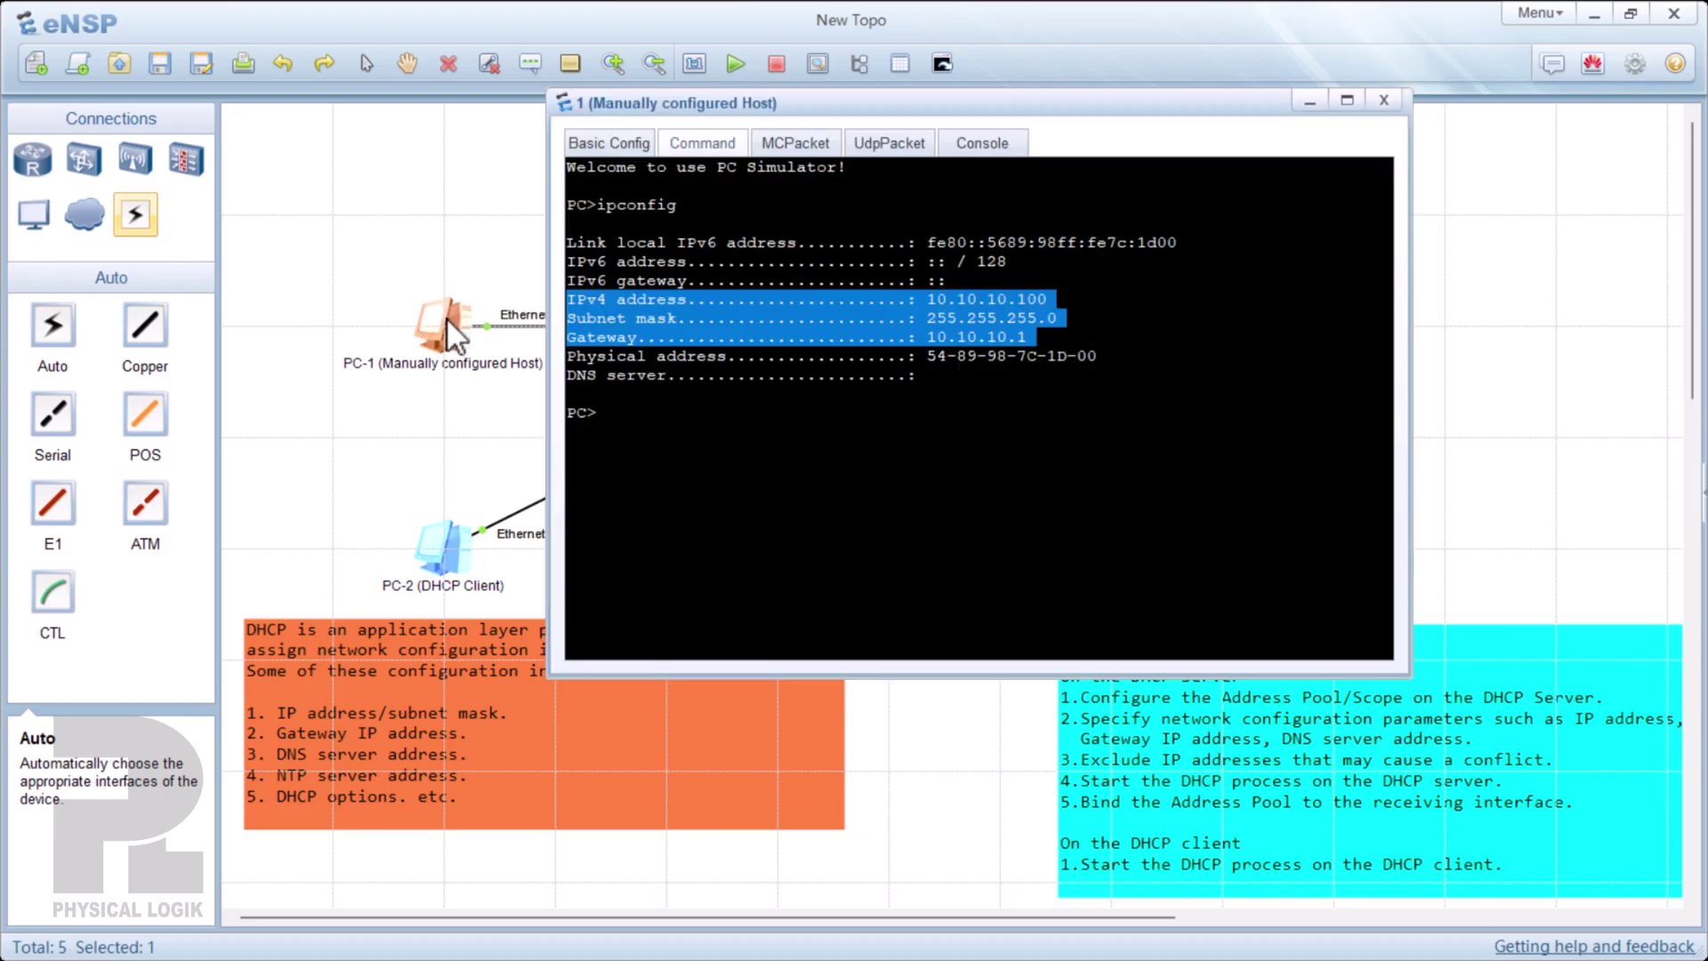
pyautogui.click(922, 326)
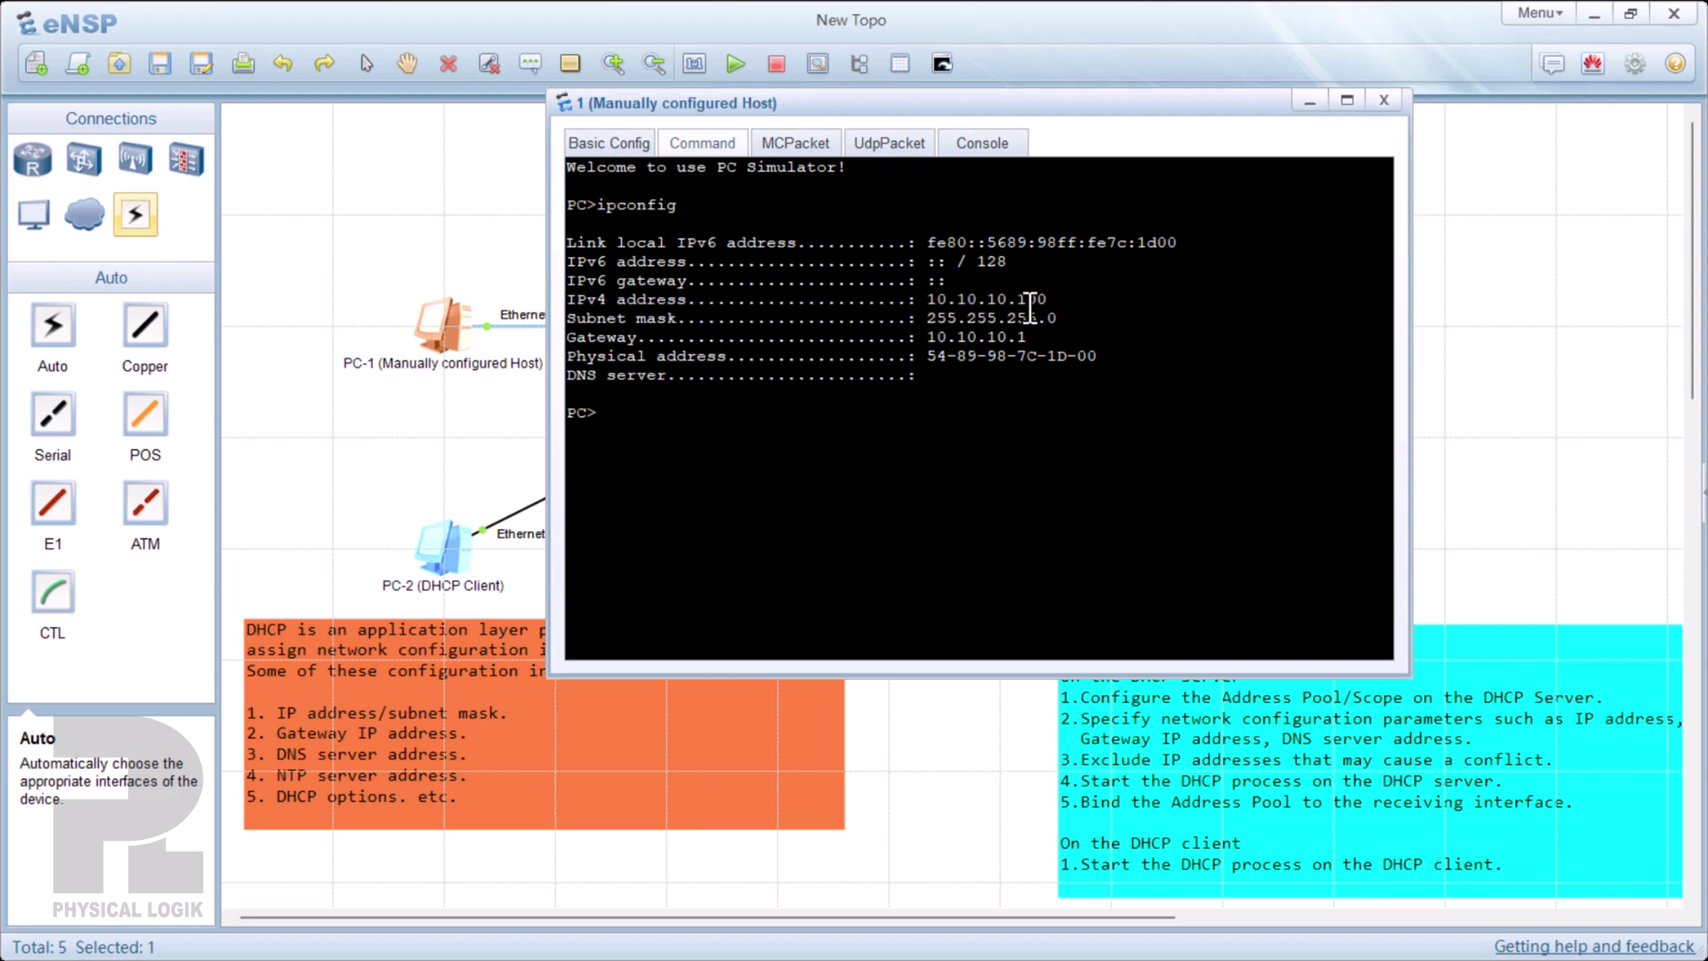
pyautogui.click(1471, 315)
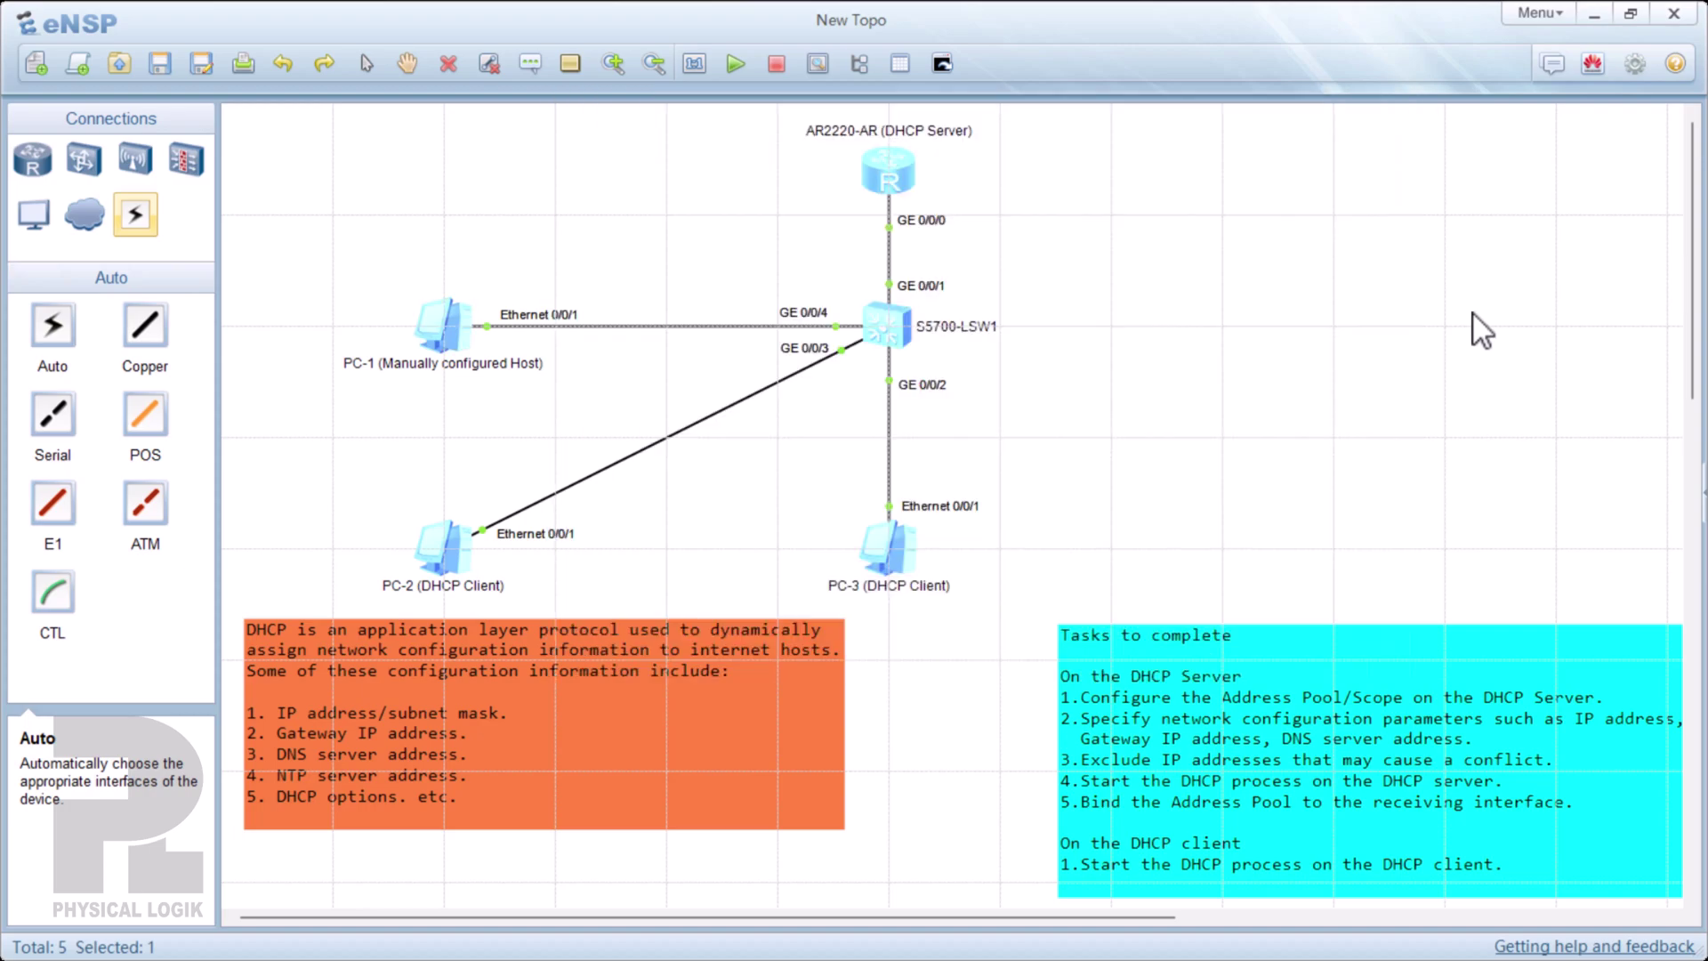
# - Exclude PC-1's address 10.10.10.100 from DHCP_POOL1 in the router console, checking the excluded-ip-address syntax help
pyautogui.doubleClick(885, 173)
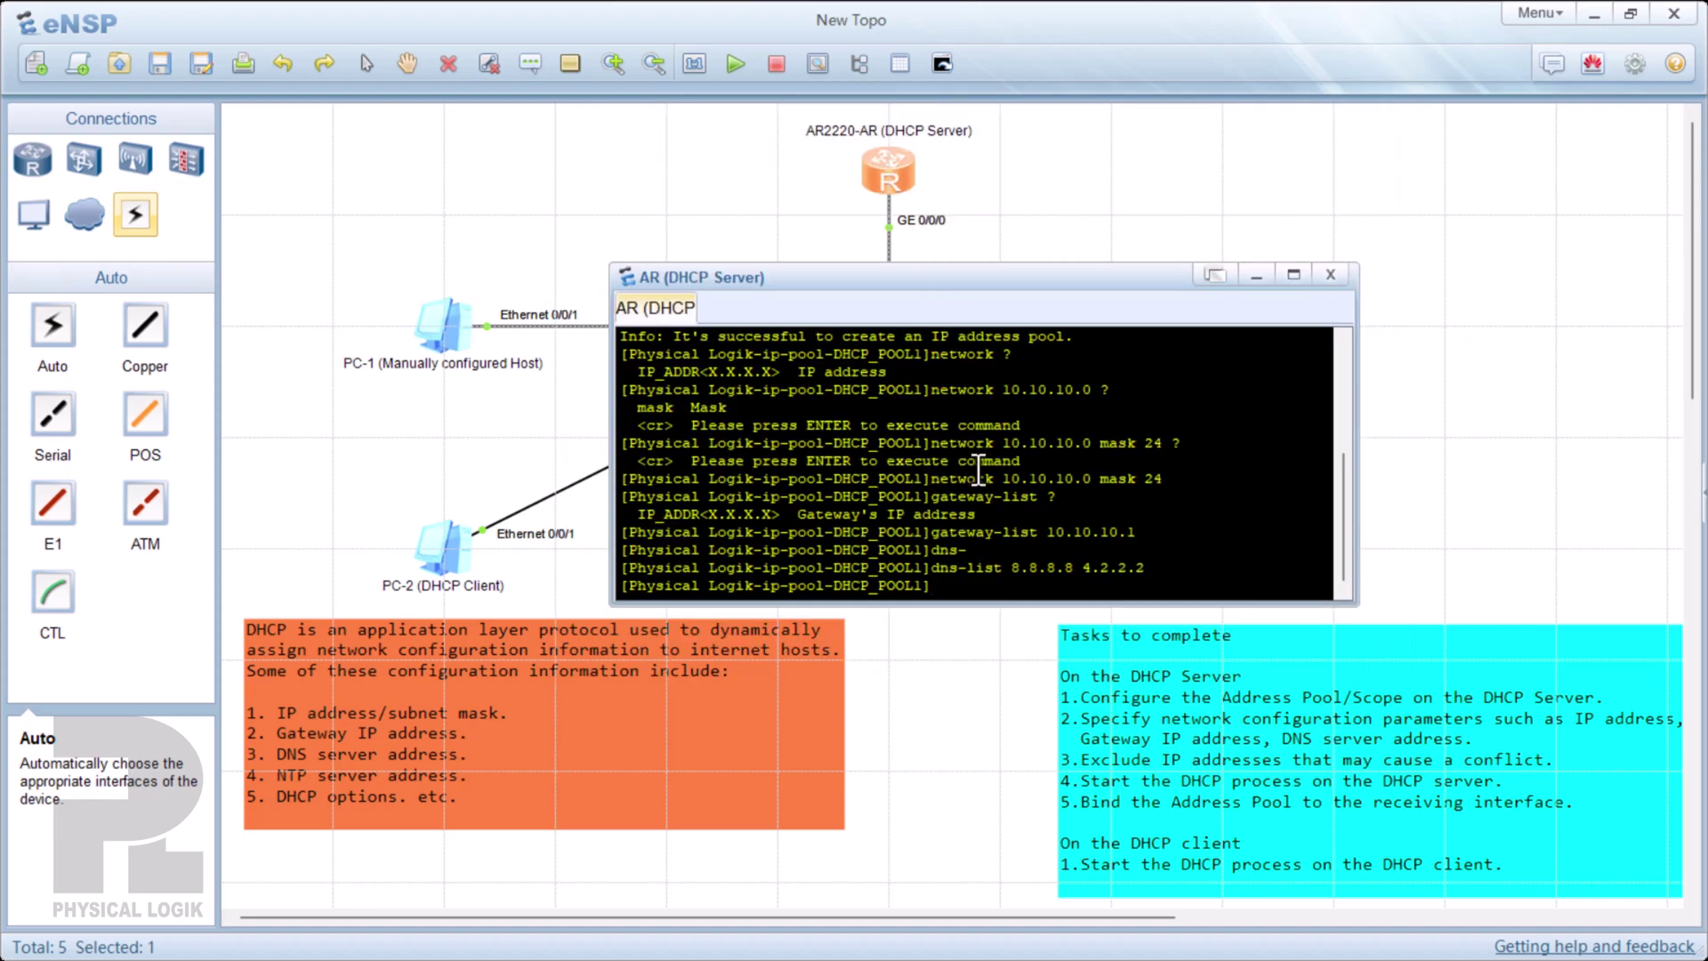
pyautogui.write('excl')
pyautogui.press('Tab')
pyautogui.write('?')
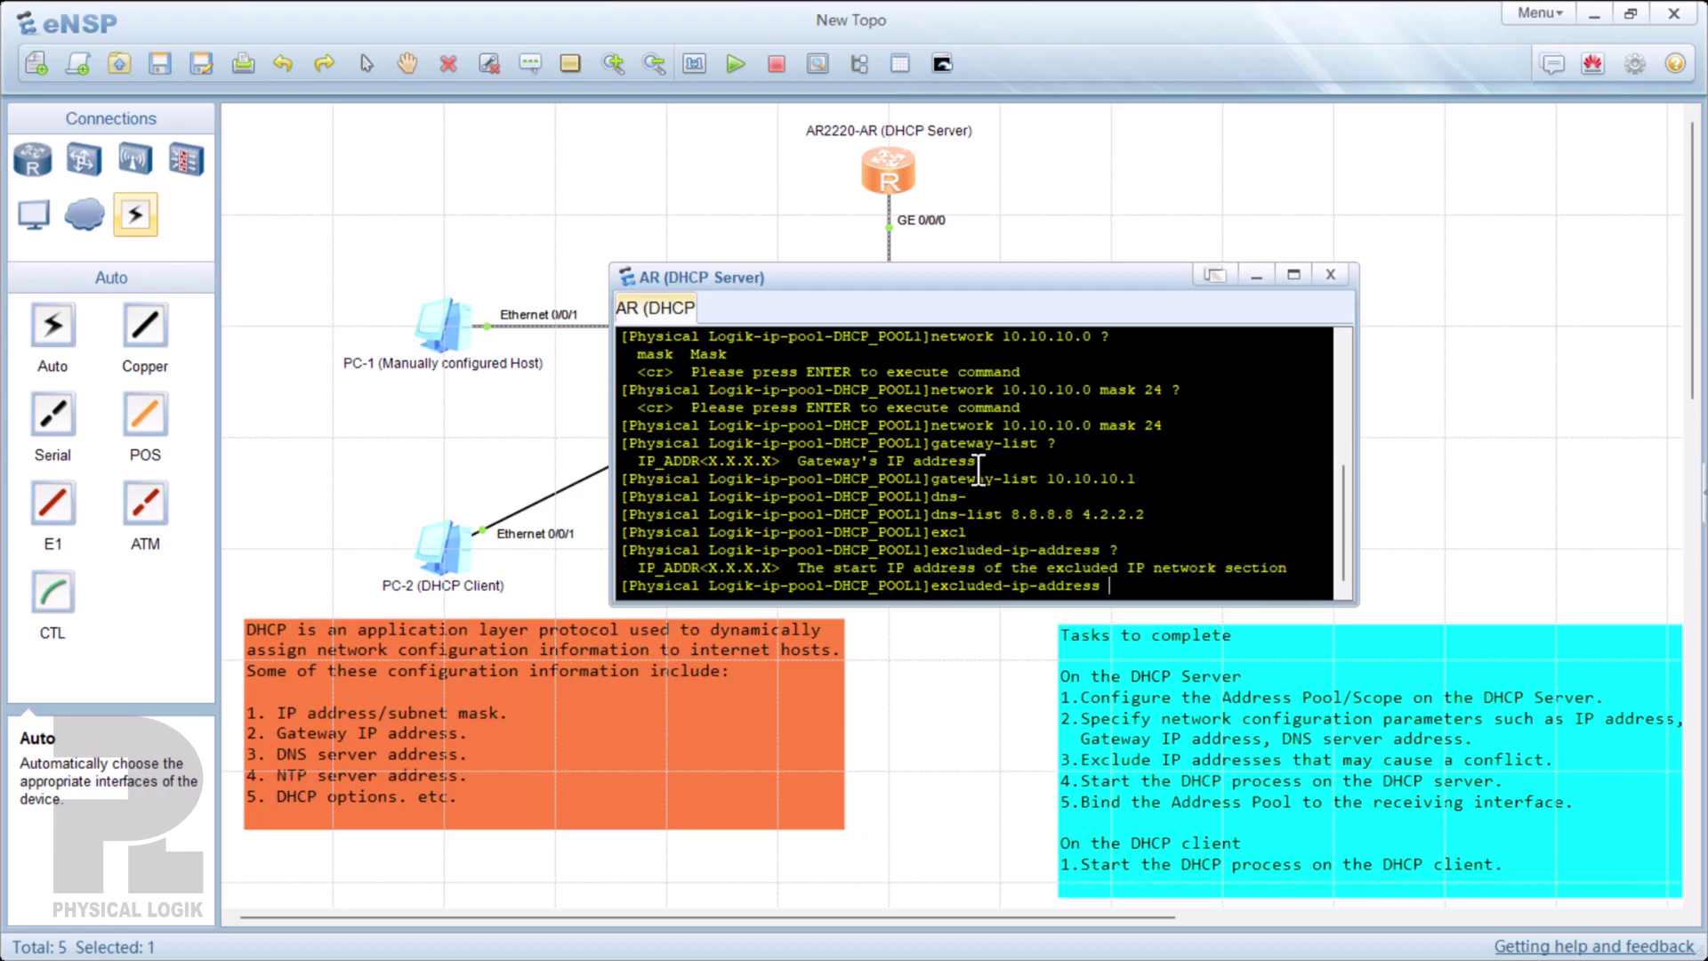
pyautogui.write('10.10.10.100')
pyautogui.press('Return')
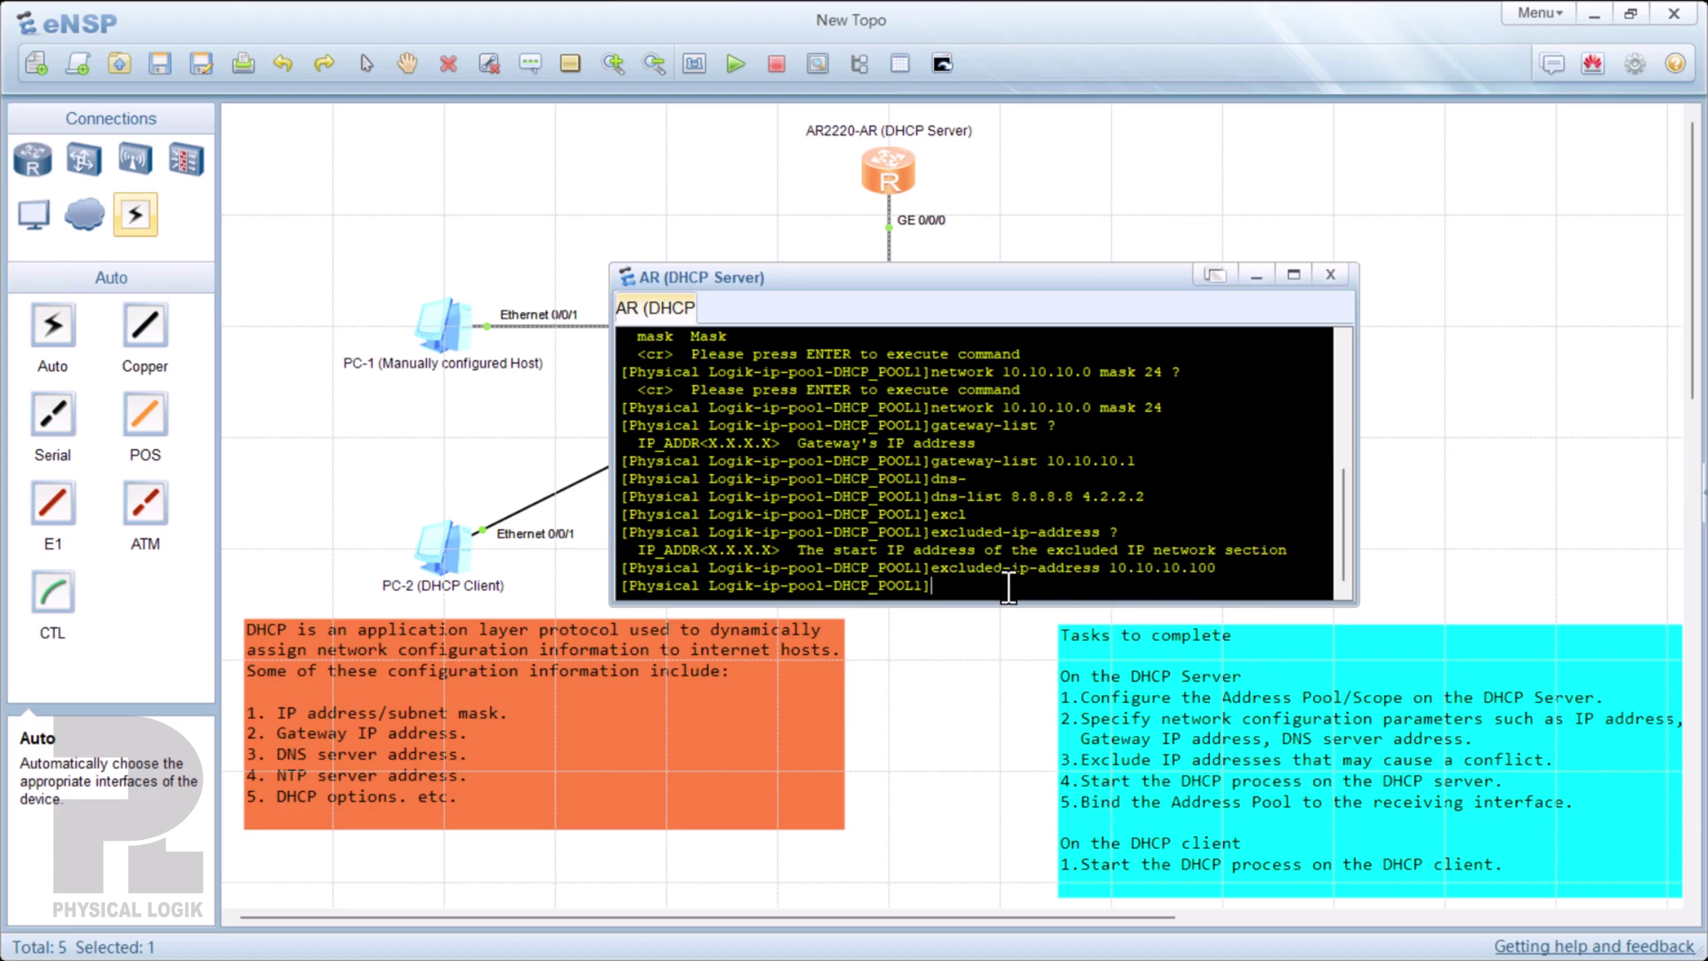
pyautogui.press('Return')
pyautogui.press('Return')
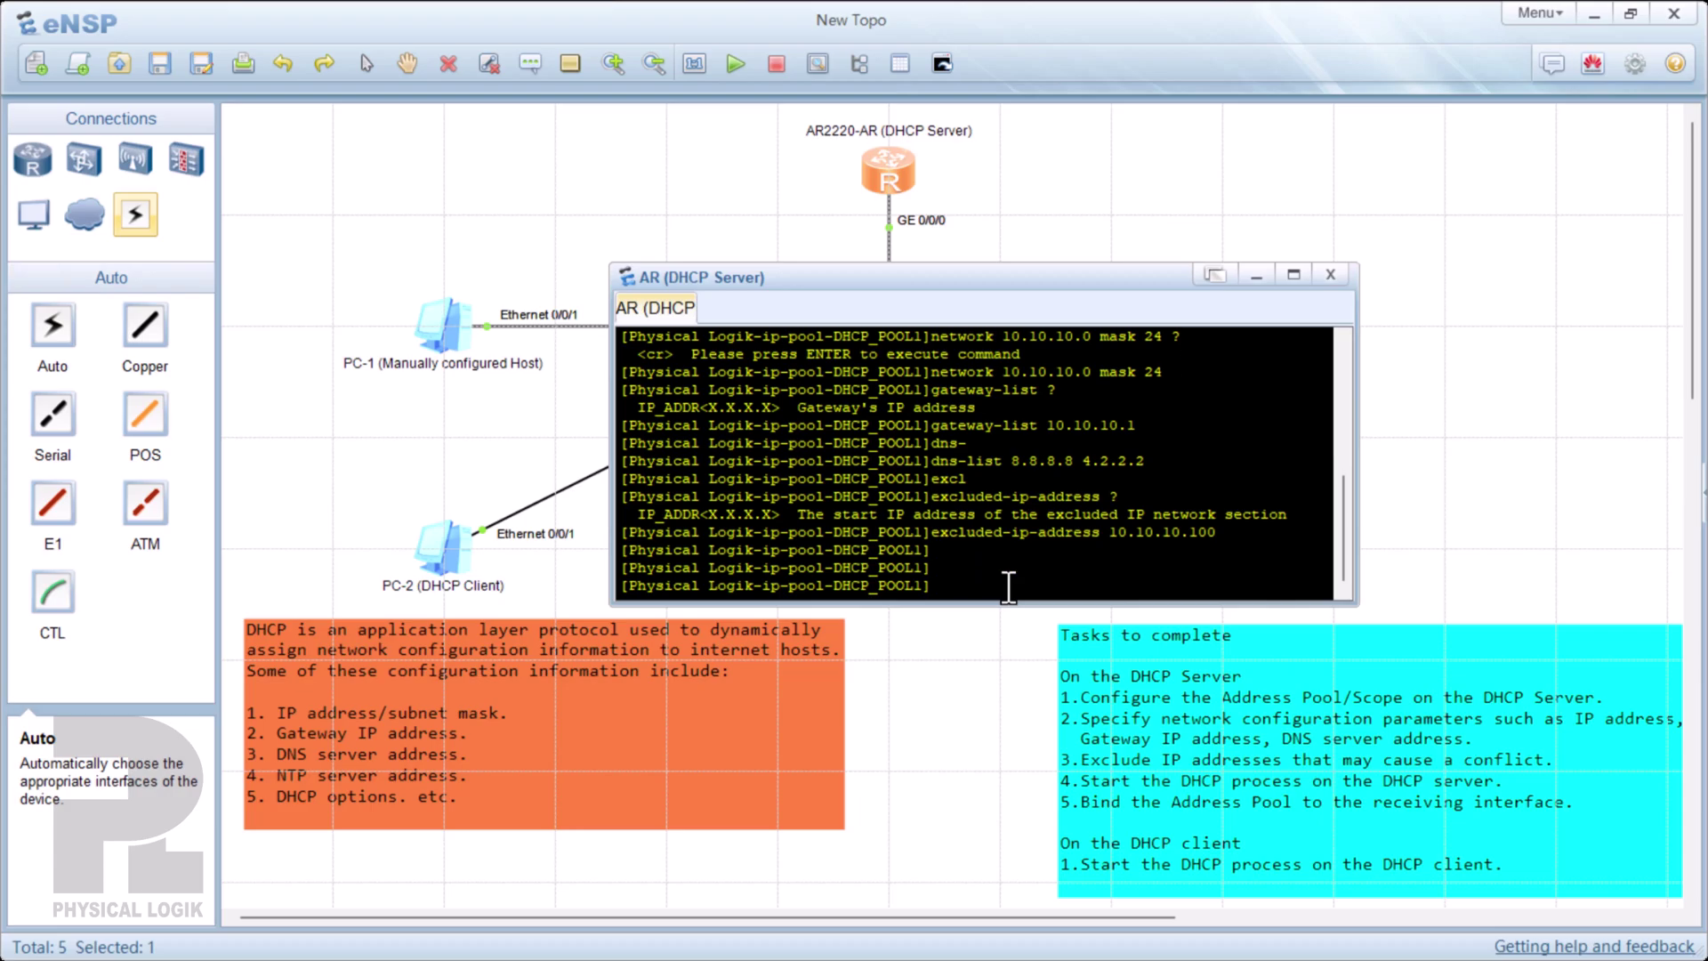
# - Leave the address pool view and enable DHCP globally on the router with dhcp enable
pyautogui.write('quit')
pyautogui.press('Return')
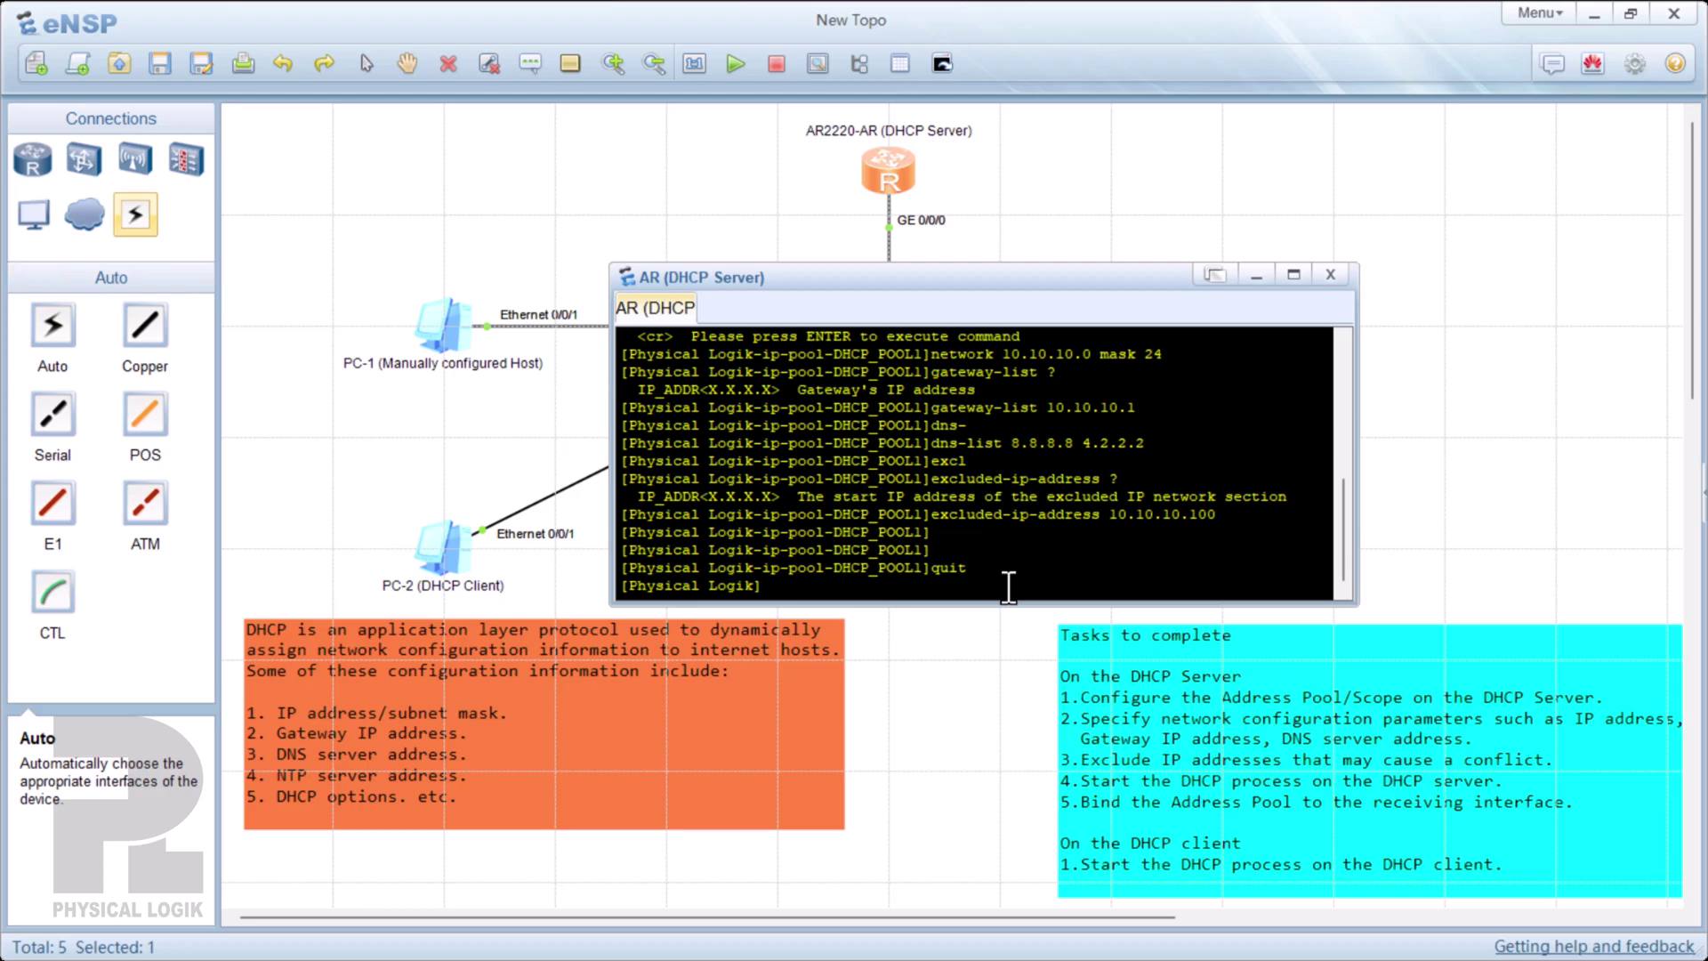
pyautogui.write('dhcp enalbe')
pyautogui.press('Return')
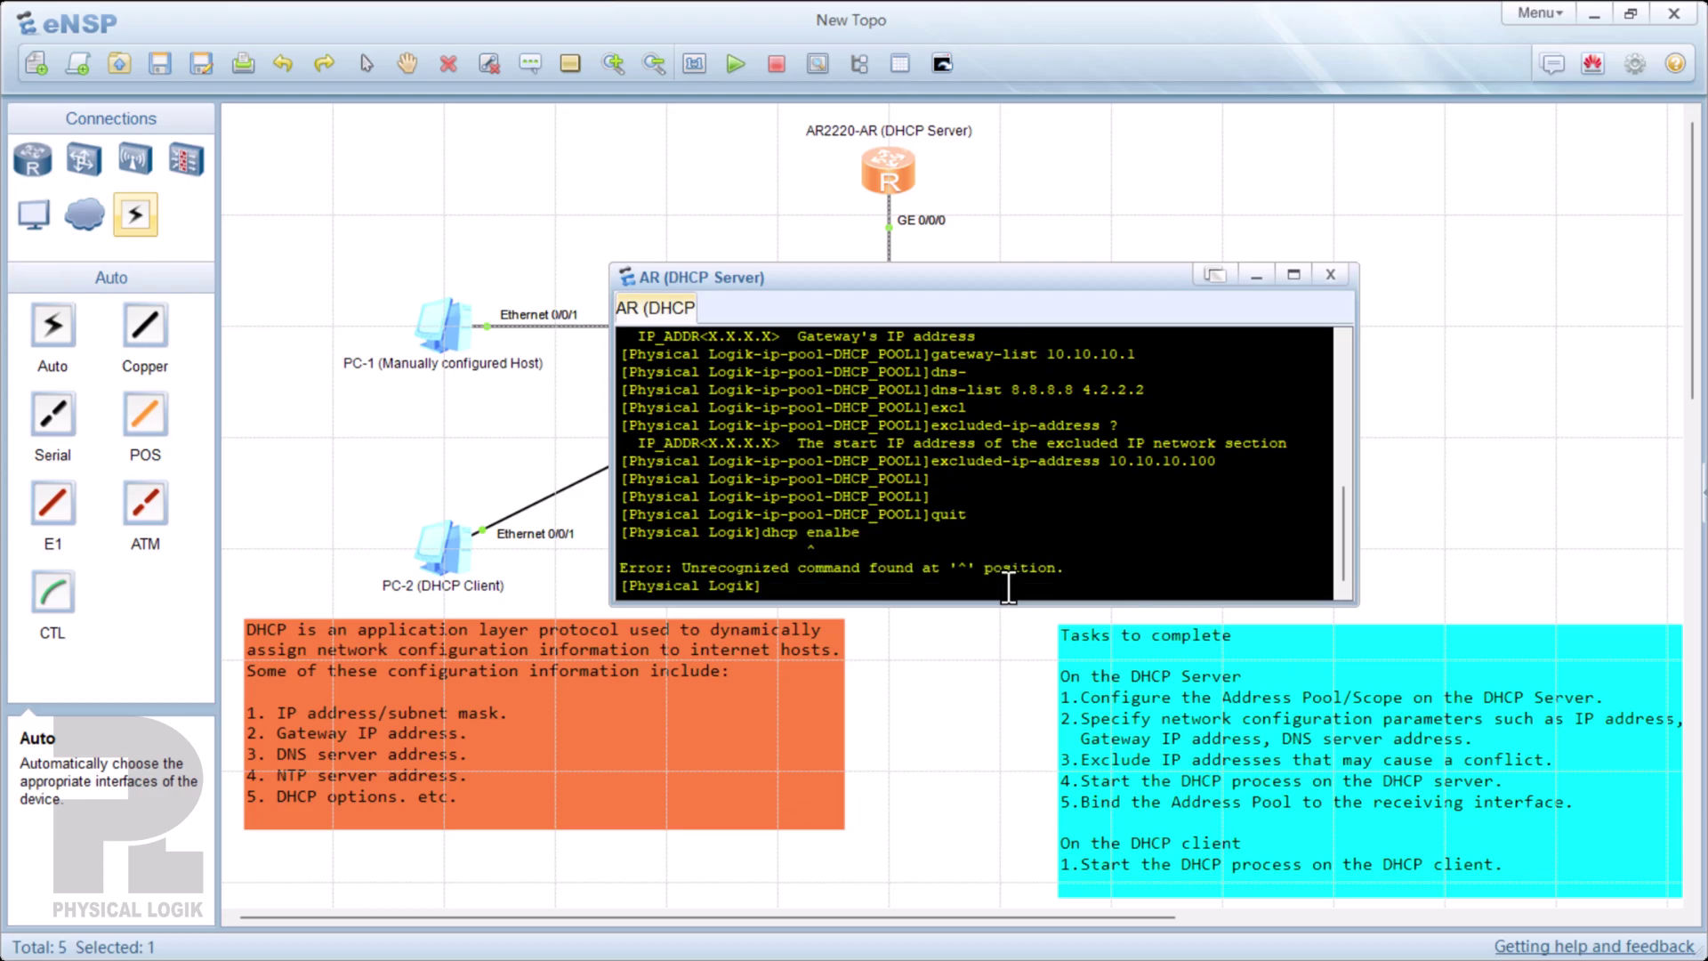
pyautogui.write('dhcp enable')
pyautogui.press('Return')
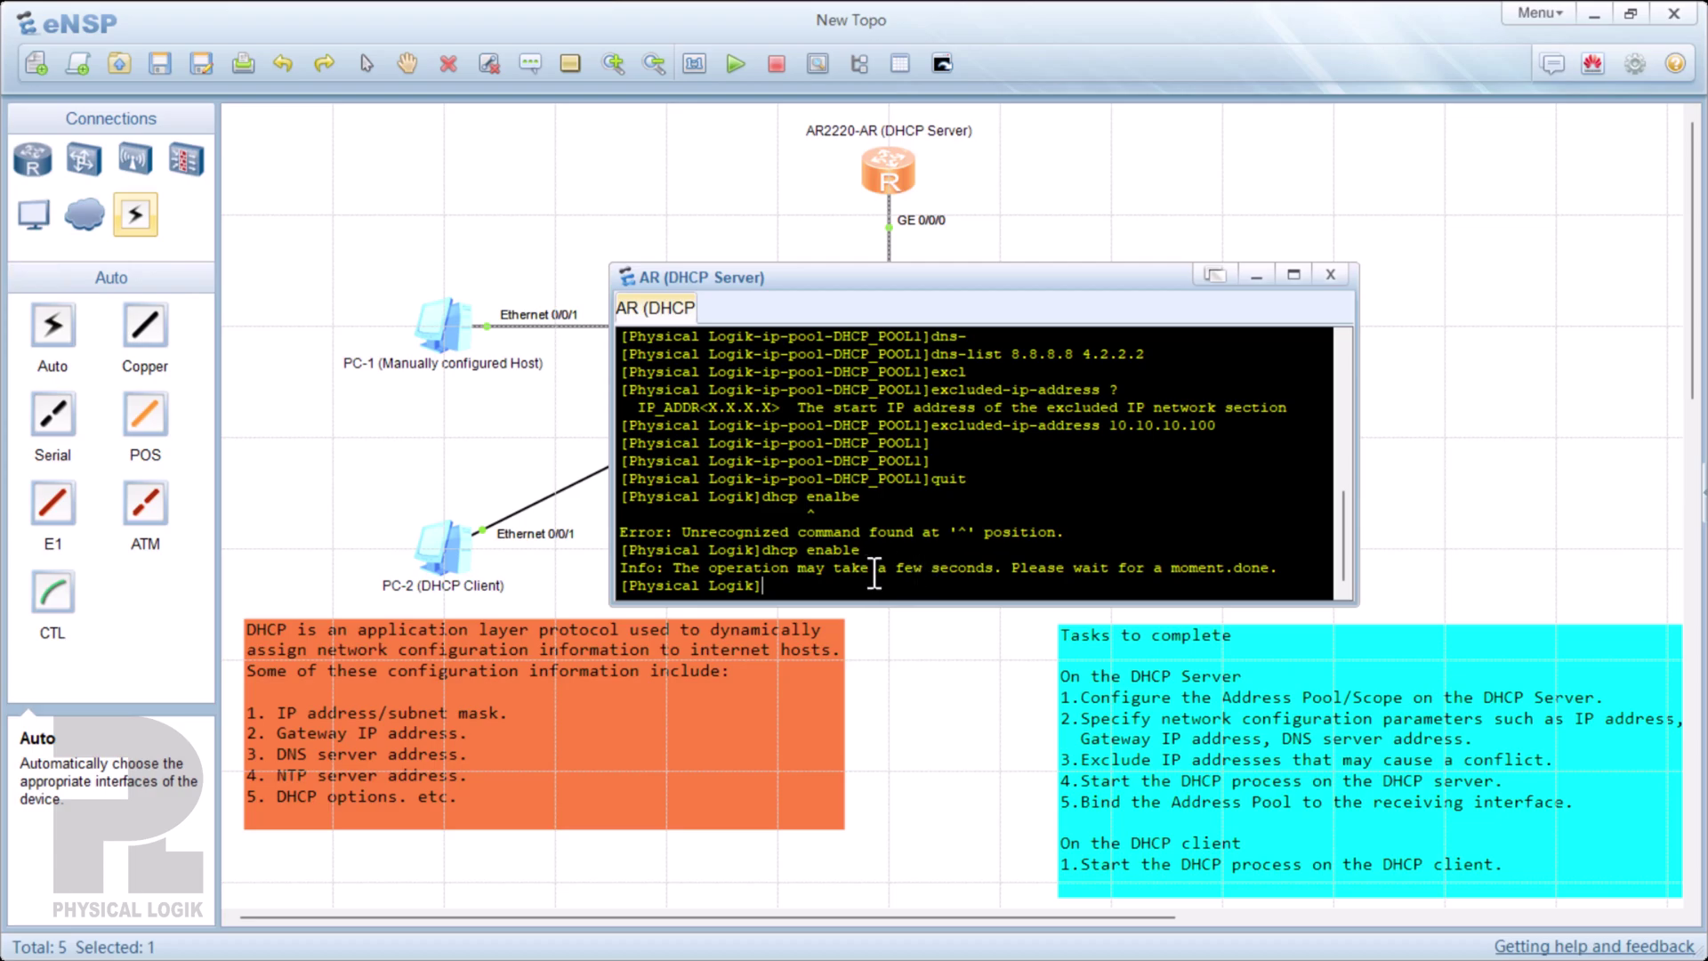
# - Enter the view of interface GigabitEthernet 0/0/0 and display its current configuration
pyautogui.write('interface ?')
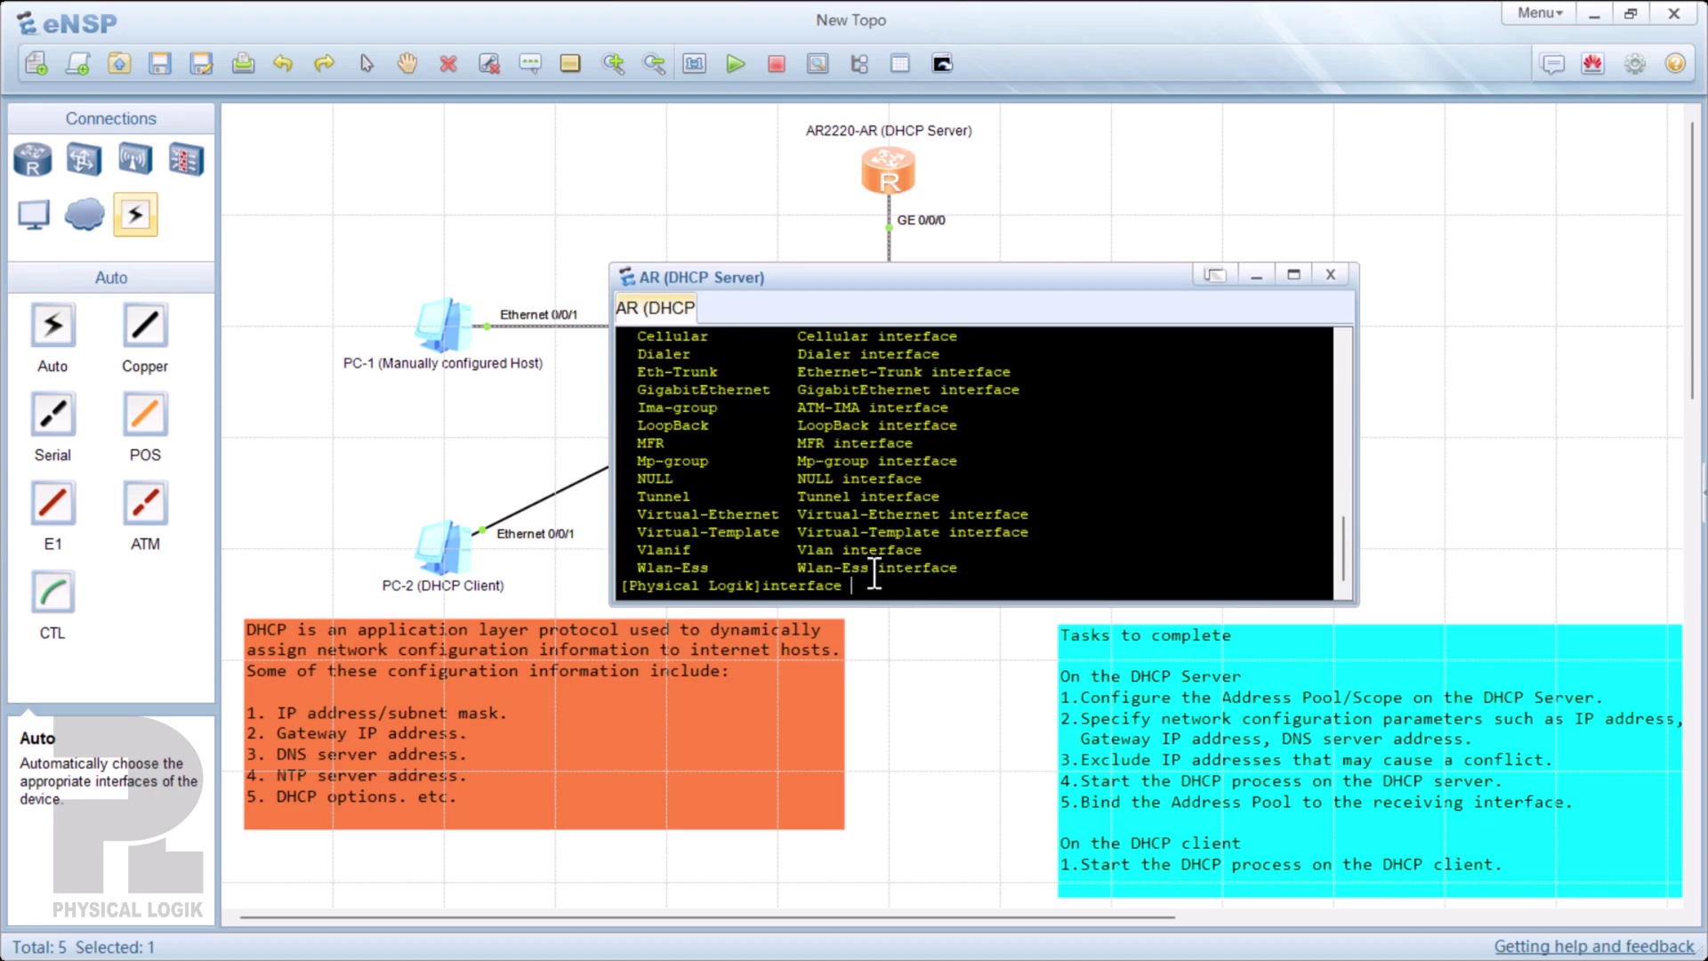
pyautogui.write('g')
pyautogui.press('Tab')
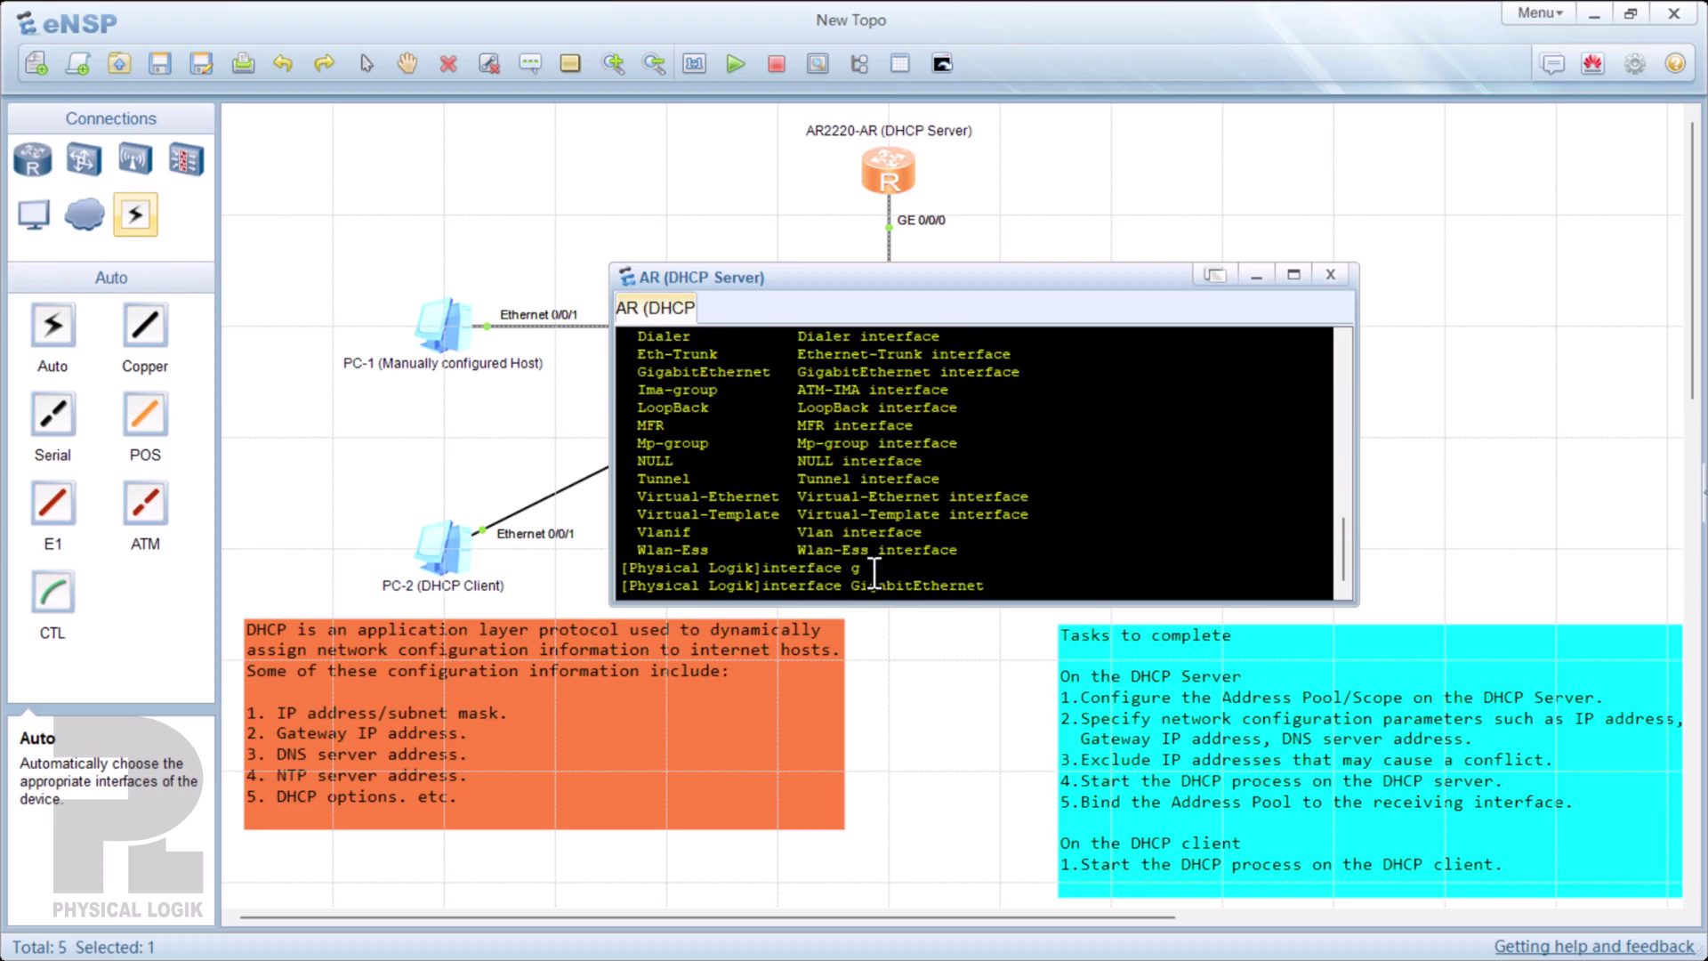
pyautogui.write('0/0/0')
pyautogui.press('Return')
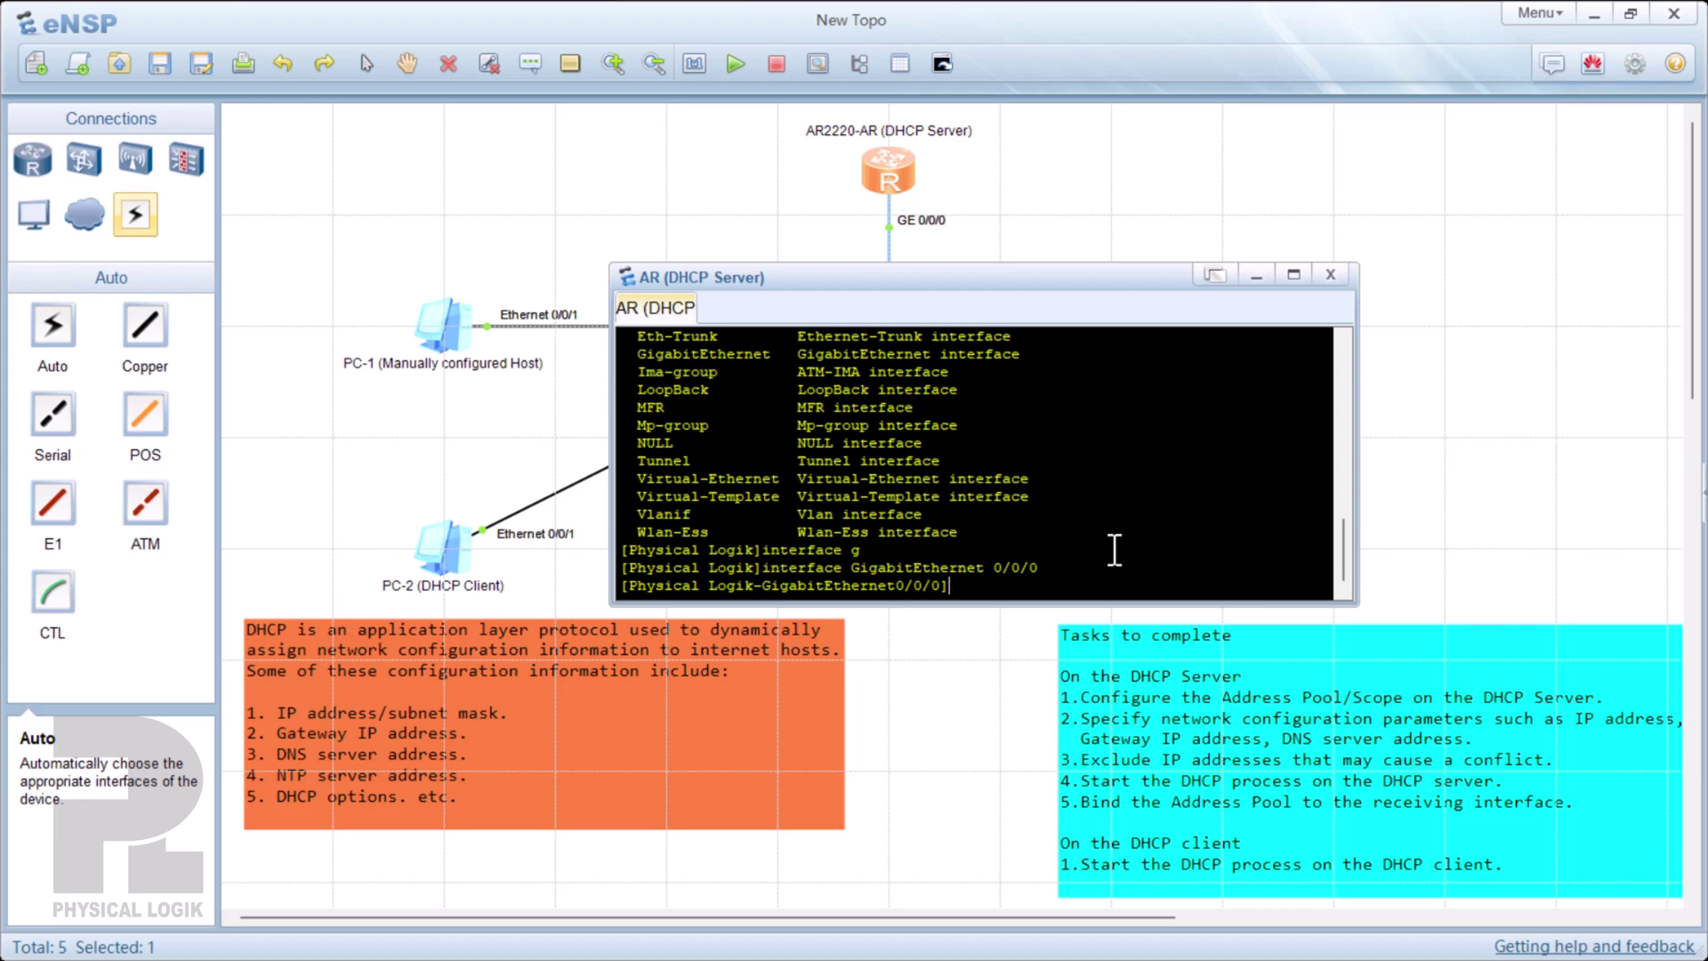
pyautogui.write('display this')
pyautogui.press('Return')
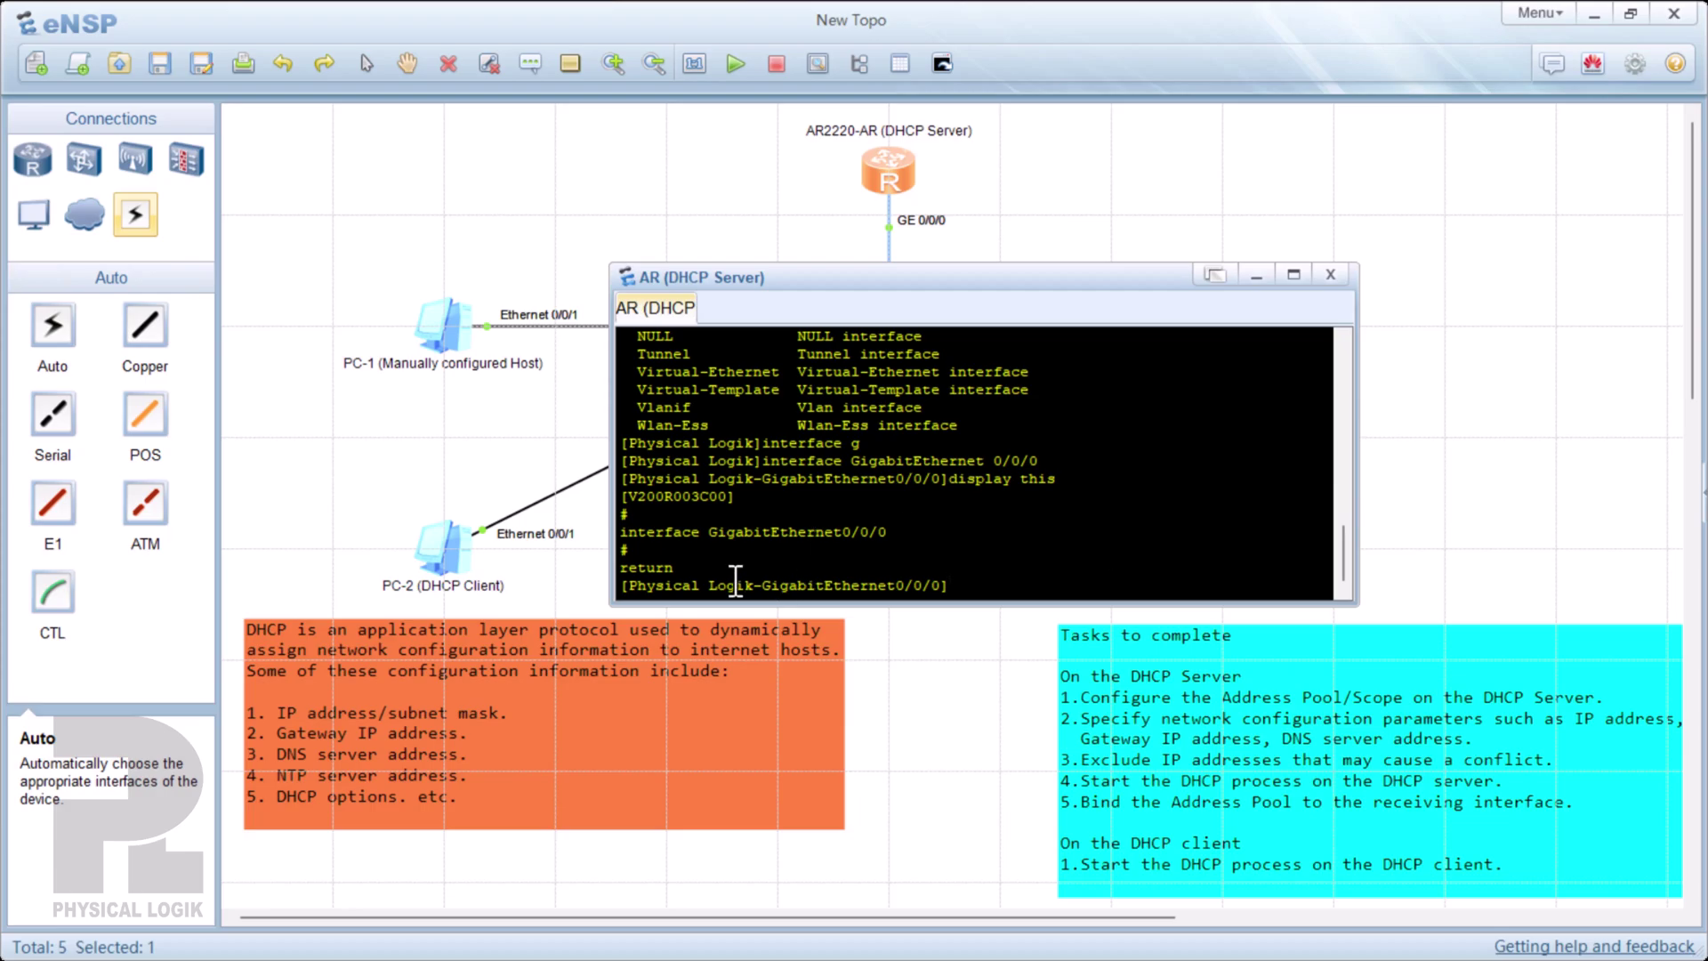
# - Review the interface's displayed configuration and assign GigabitEthernet 0/0/0 the IP address 10.10.10.1 with mask length 24
pyautogui.moveTo(687, 569); pyautogui.dragTo(632, 513)
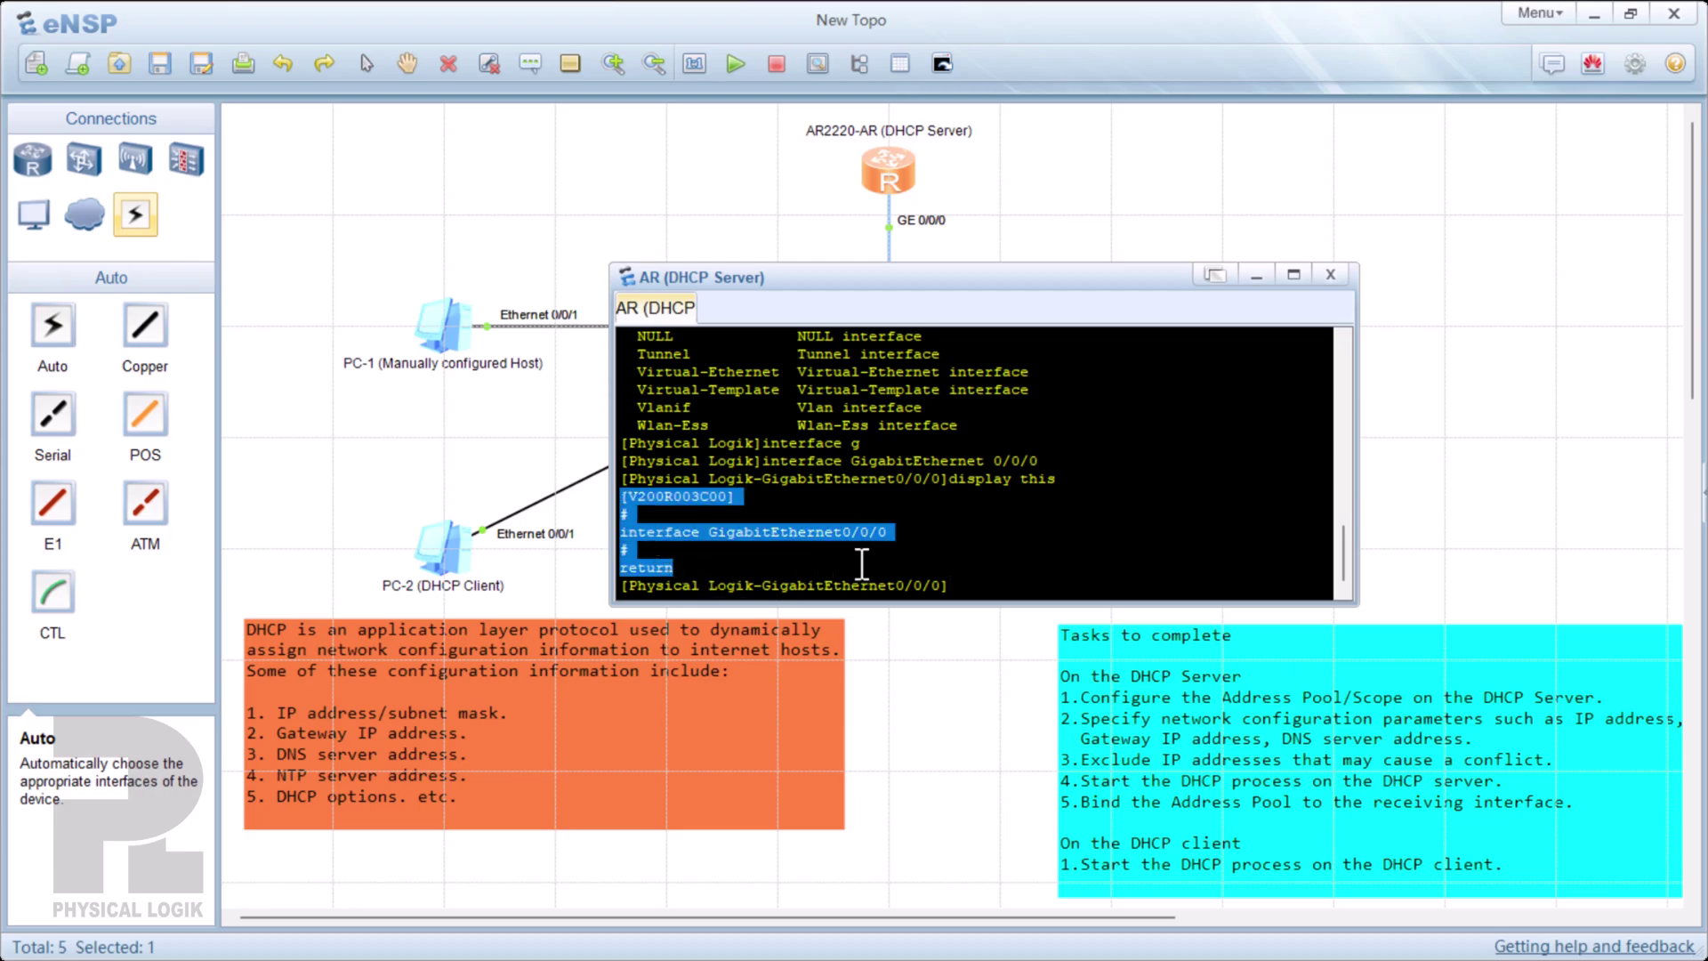
pyautogui.click(993, 587)
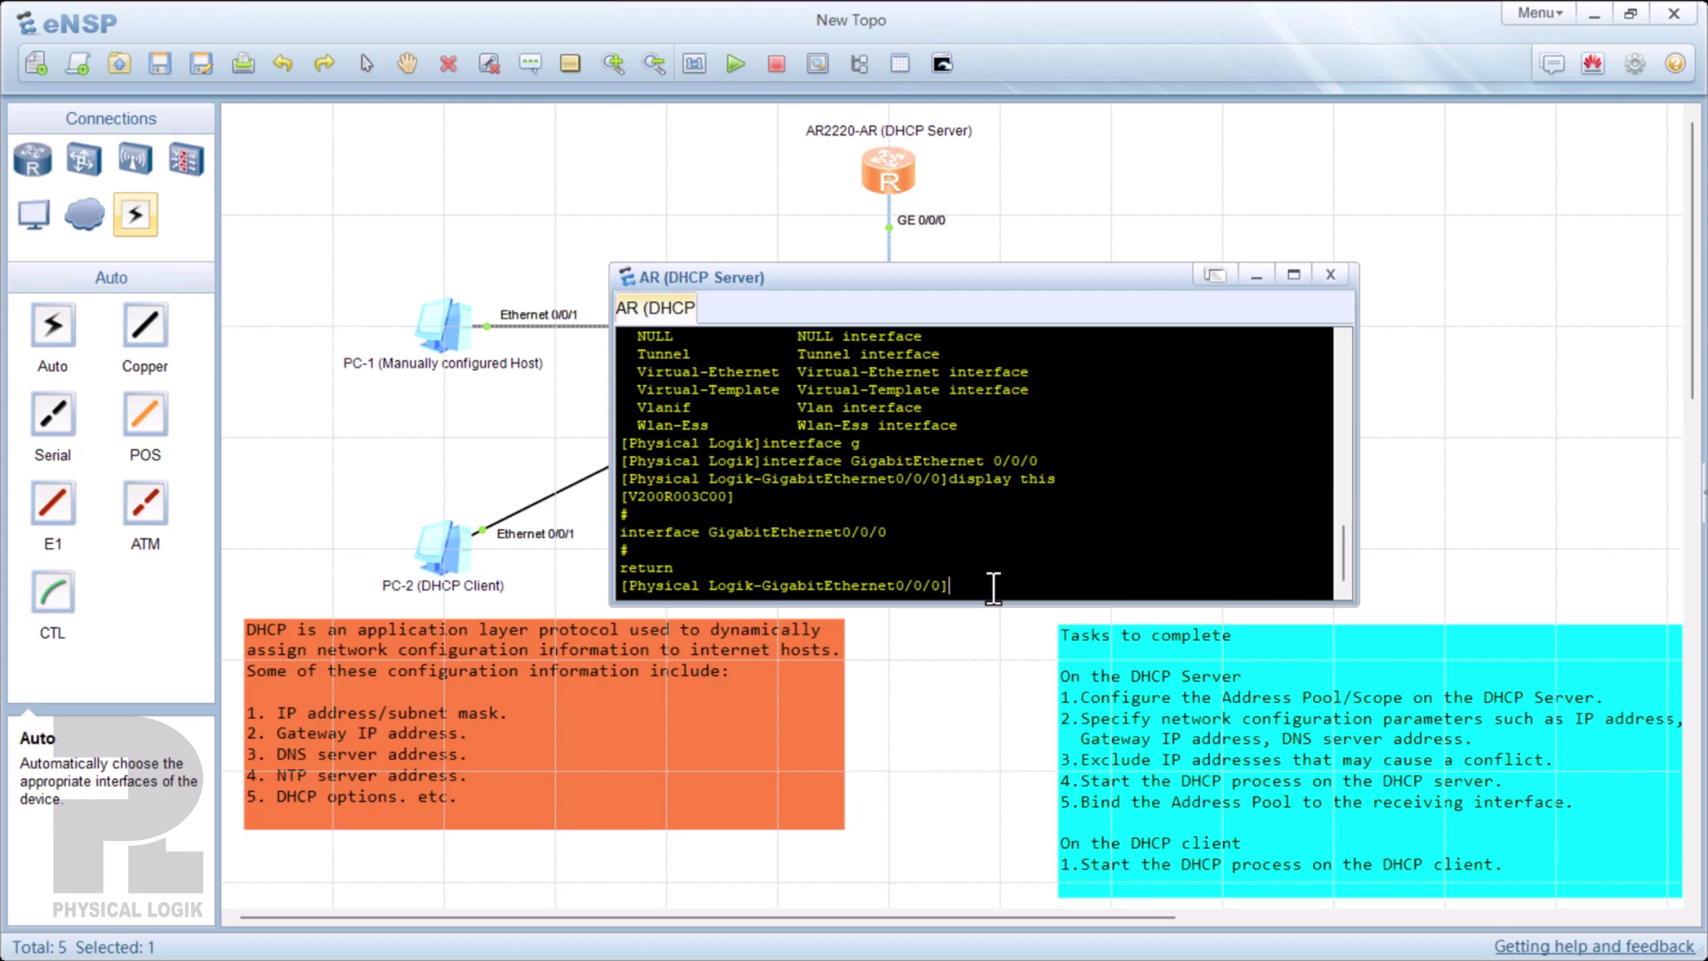
pyautogui.write('ip add')
pyautogui.press('Tab')
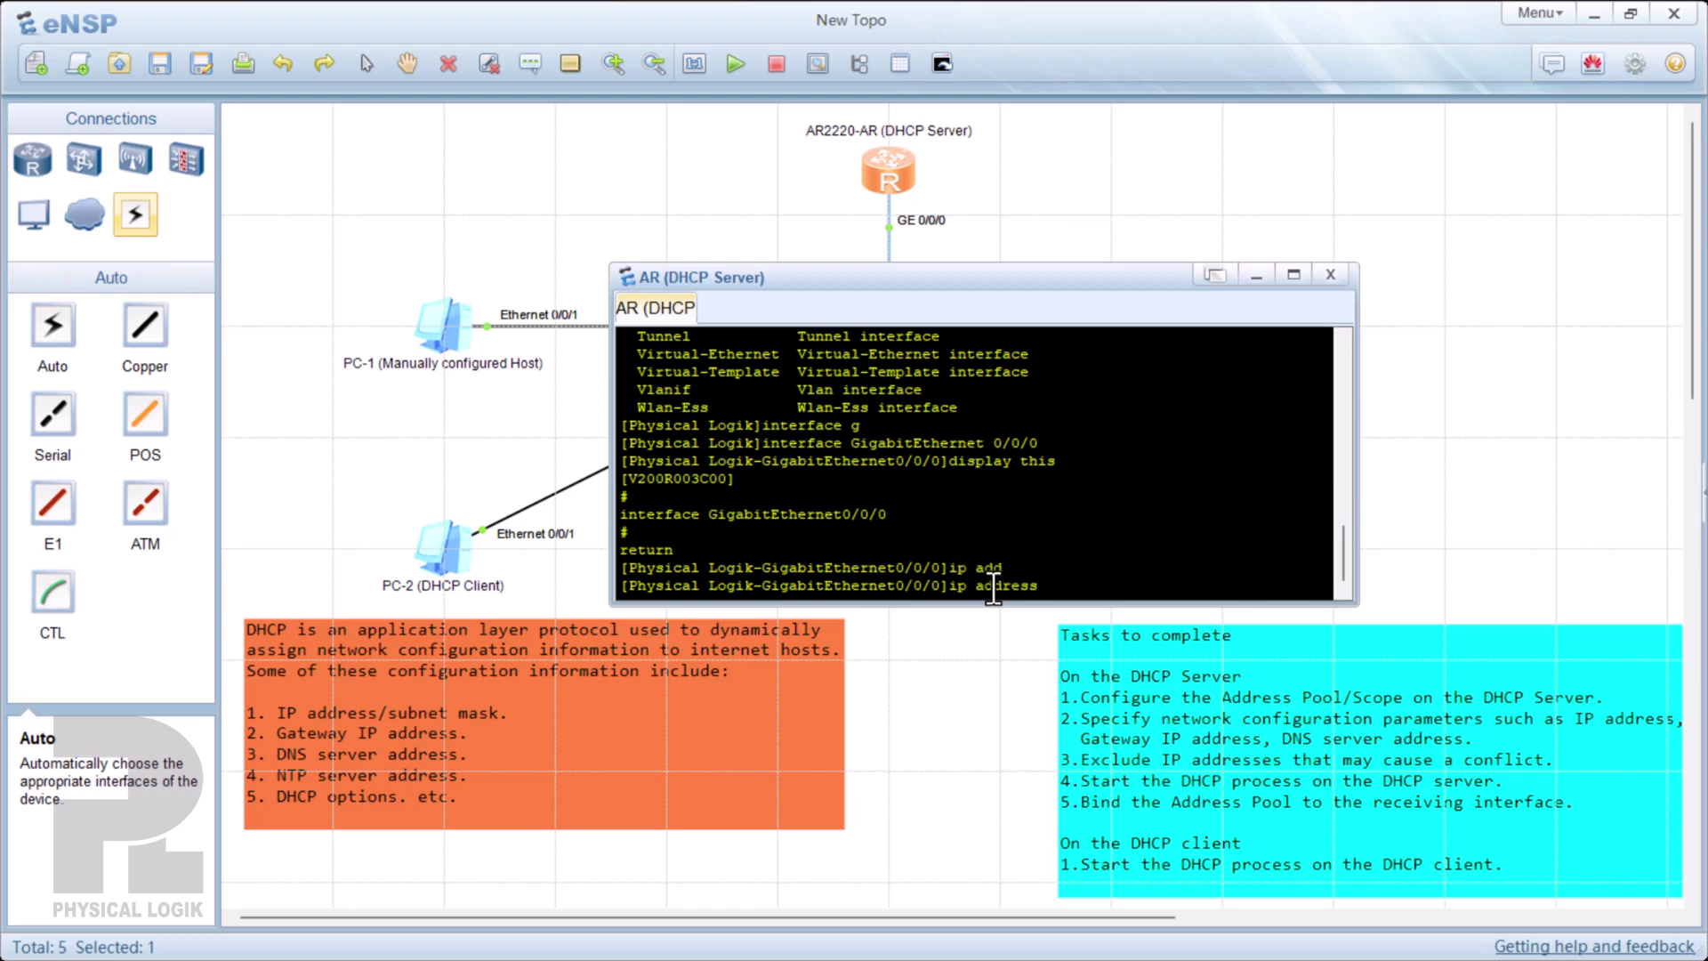
pyautogui.write('10.10.10.1 24')
pyautogui.press('Return')
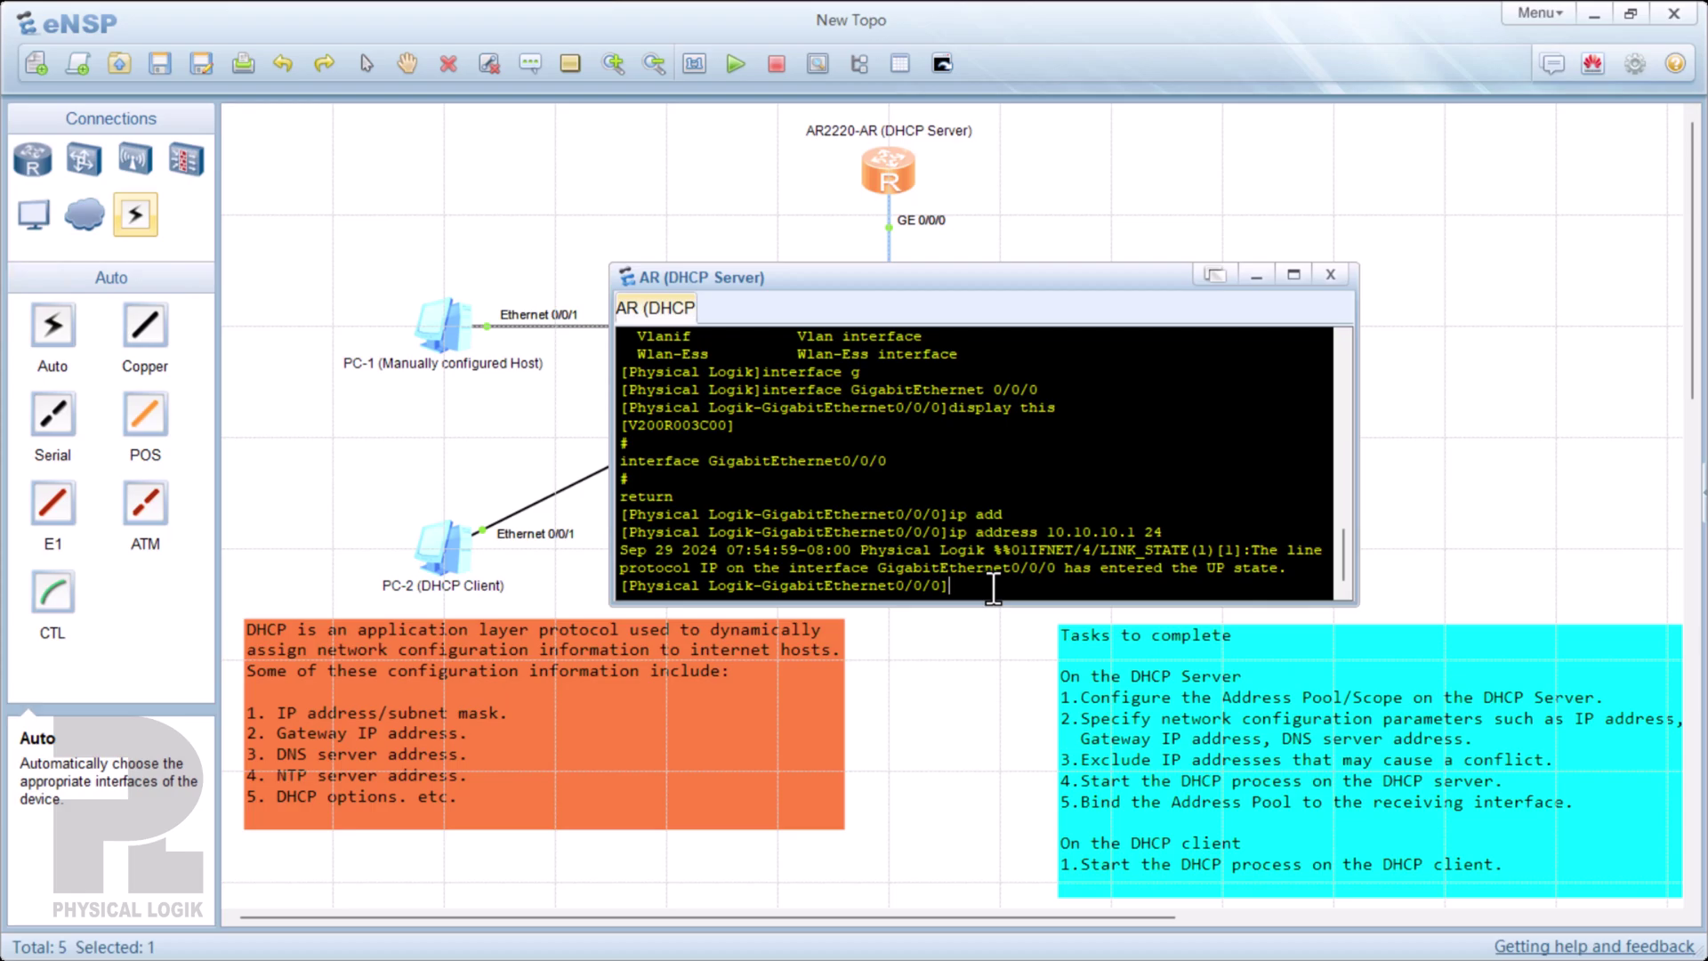
# - Bind GigabitEthernet 0/0/0 to the global address pool with dhcp select global, checking the dhcp and dhcp select syntax help
pyautogui.write('dhcp')
pyautogui.write(' ?selec')
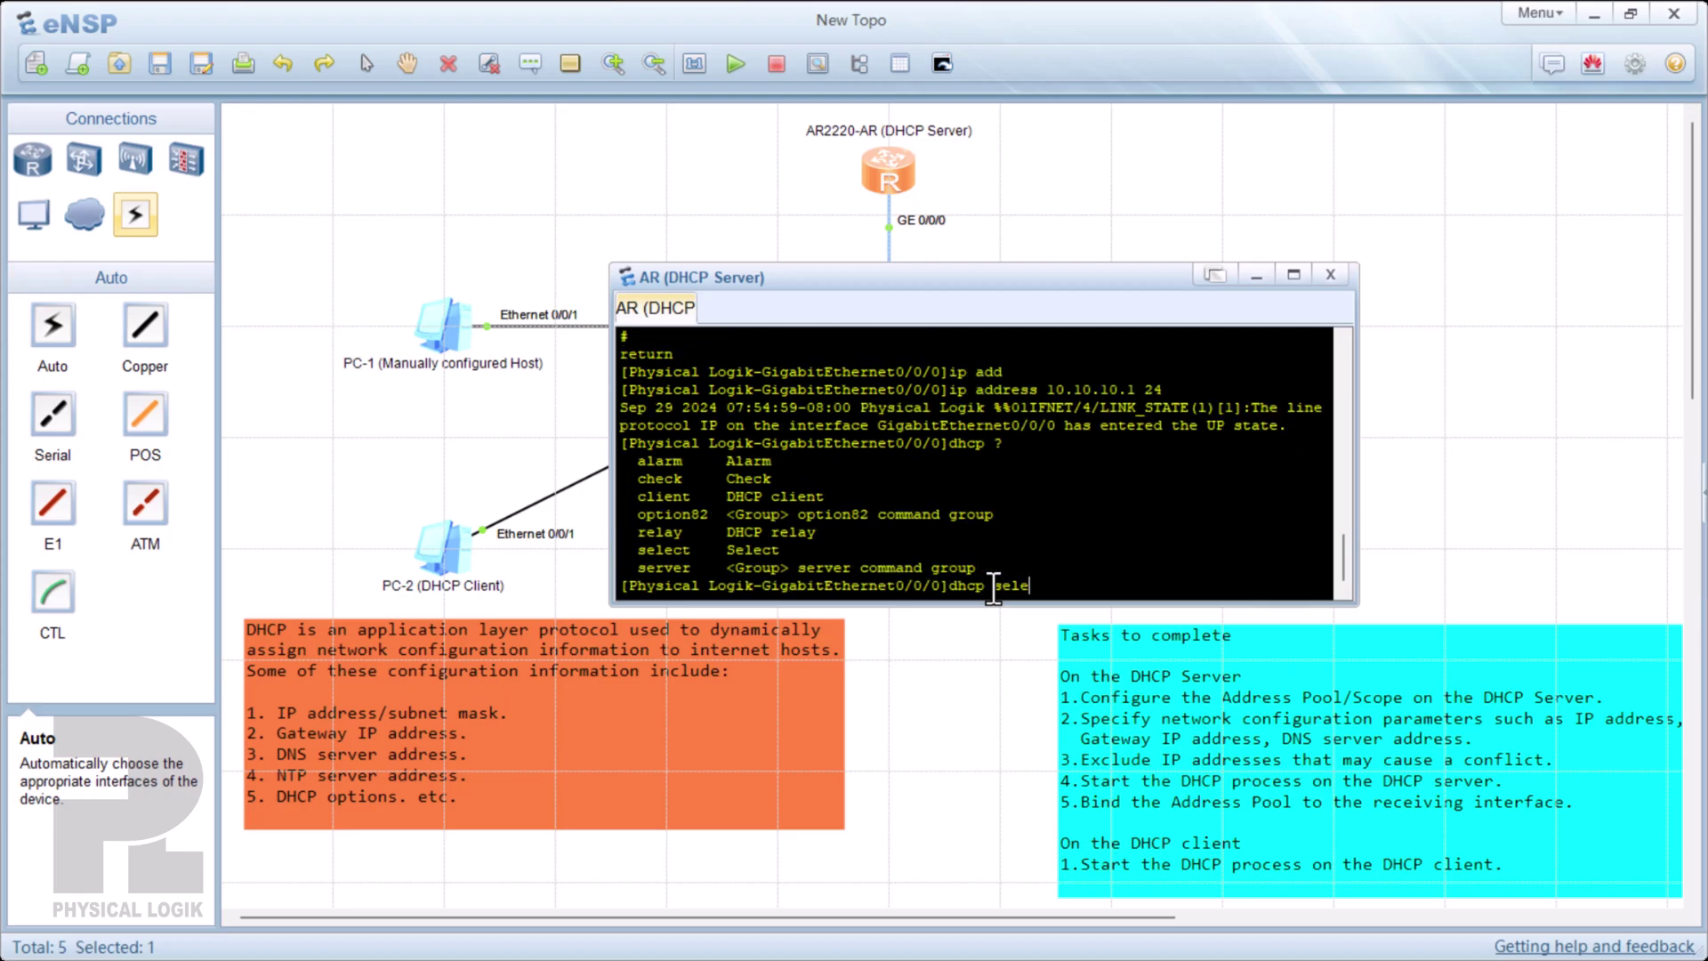
pyautogui.write('t ?')
pyautogui.write('global')
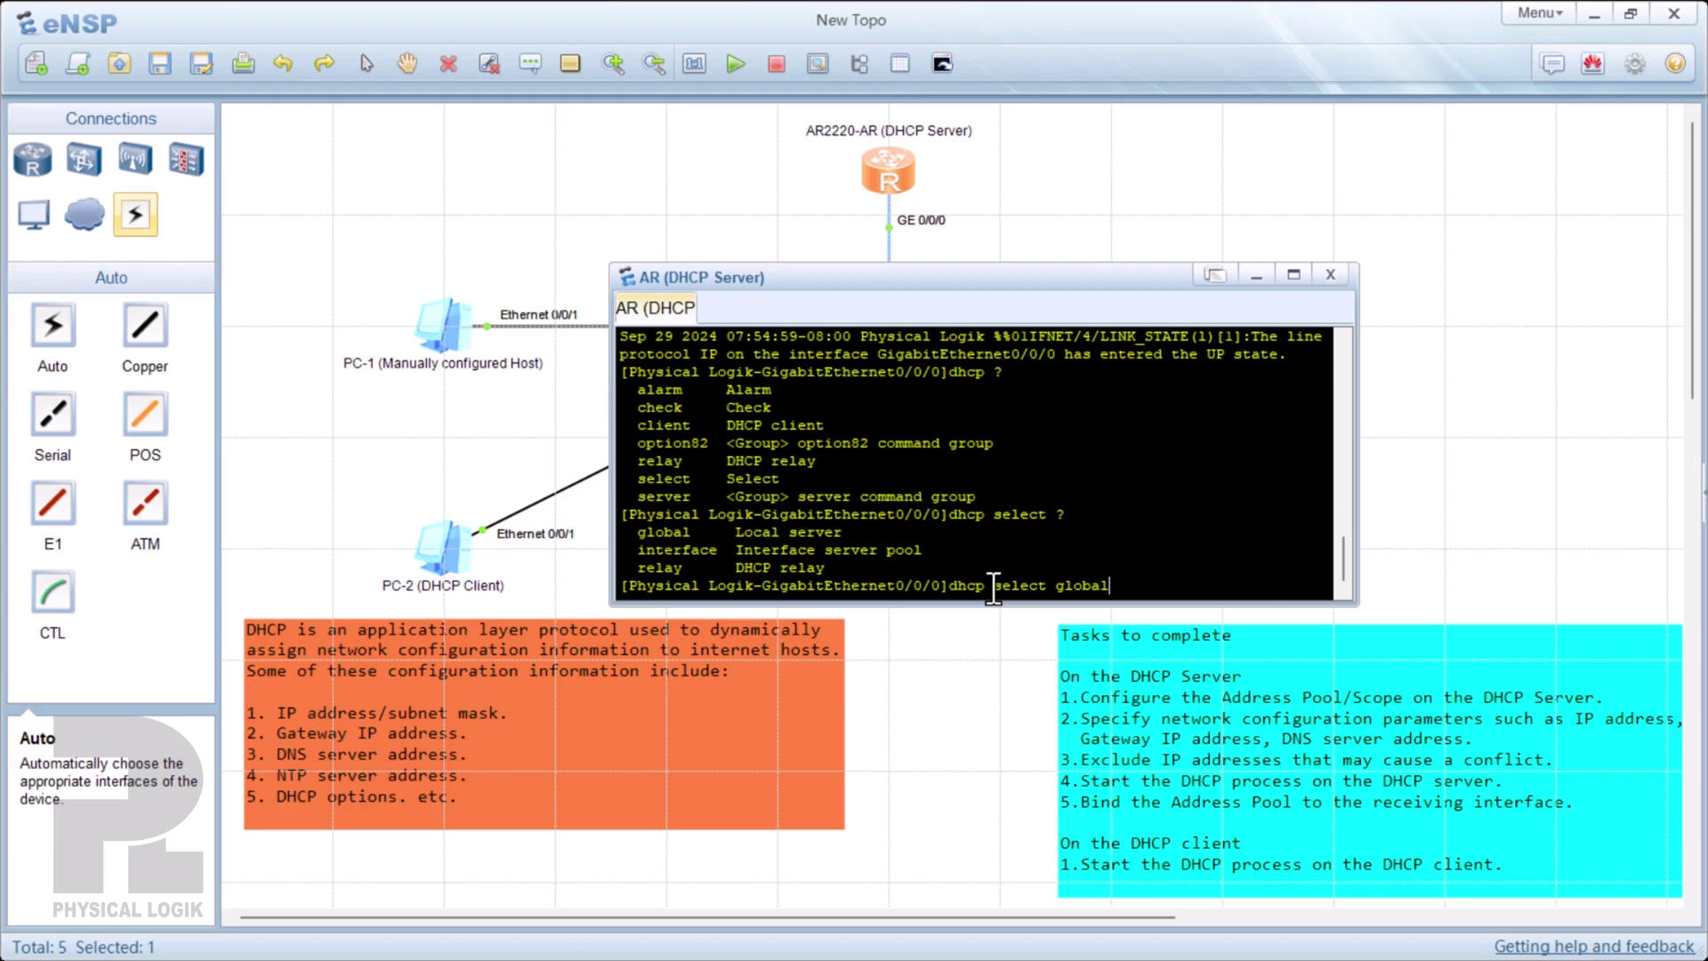
pyautogui.press('Return')
# - Display the current configuration of GigabitEthernet 0/0/0, leave the interface view and return to the topology
pyautogui.write('dis p')
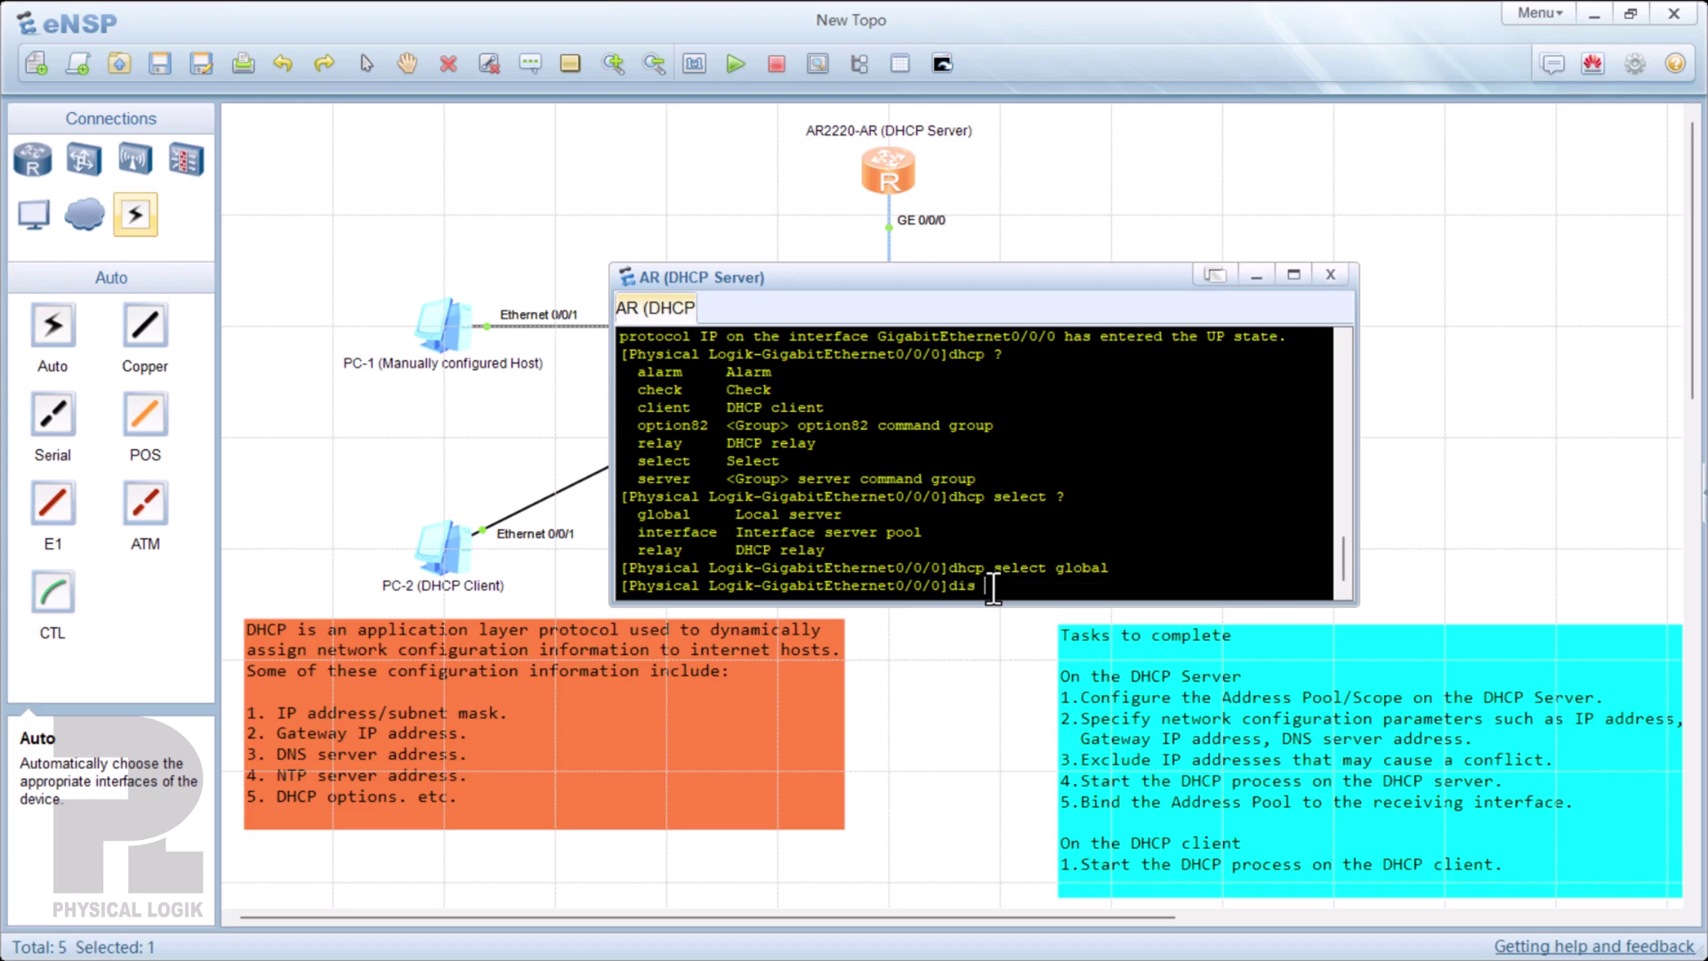
pyautogui.press('BackSpace')
pyautogui.press('BackSpace')
pyautogui.write('play this')
pyautogui.press('Return')
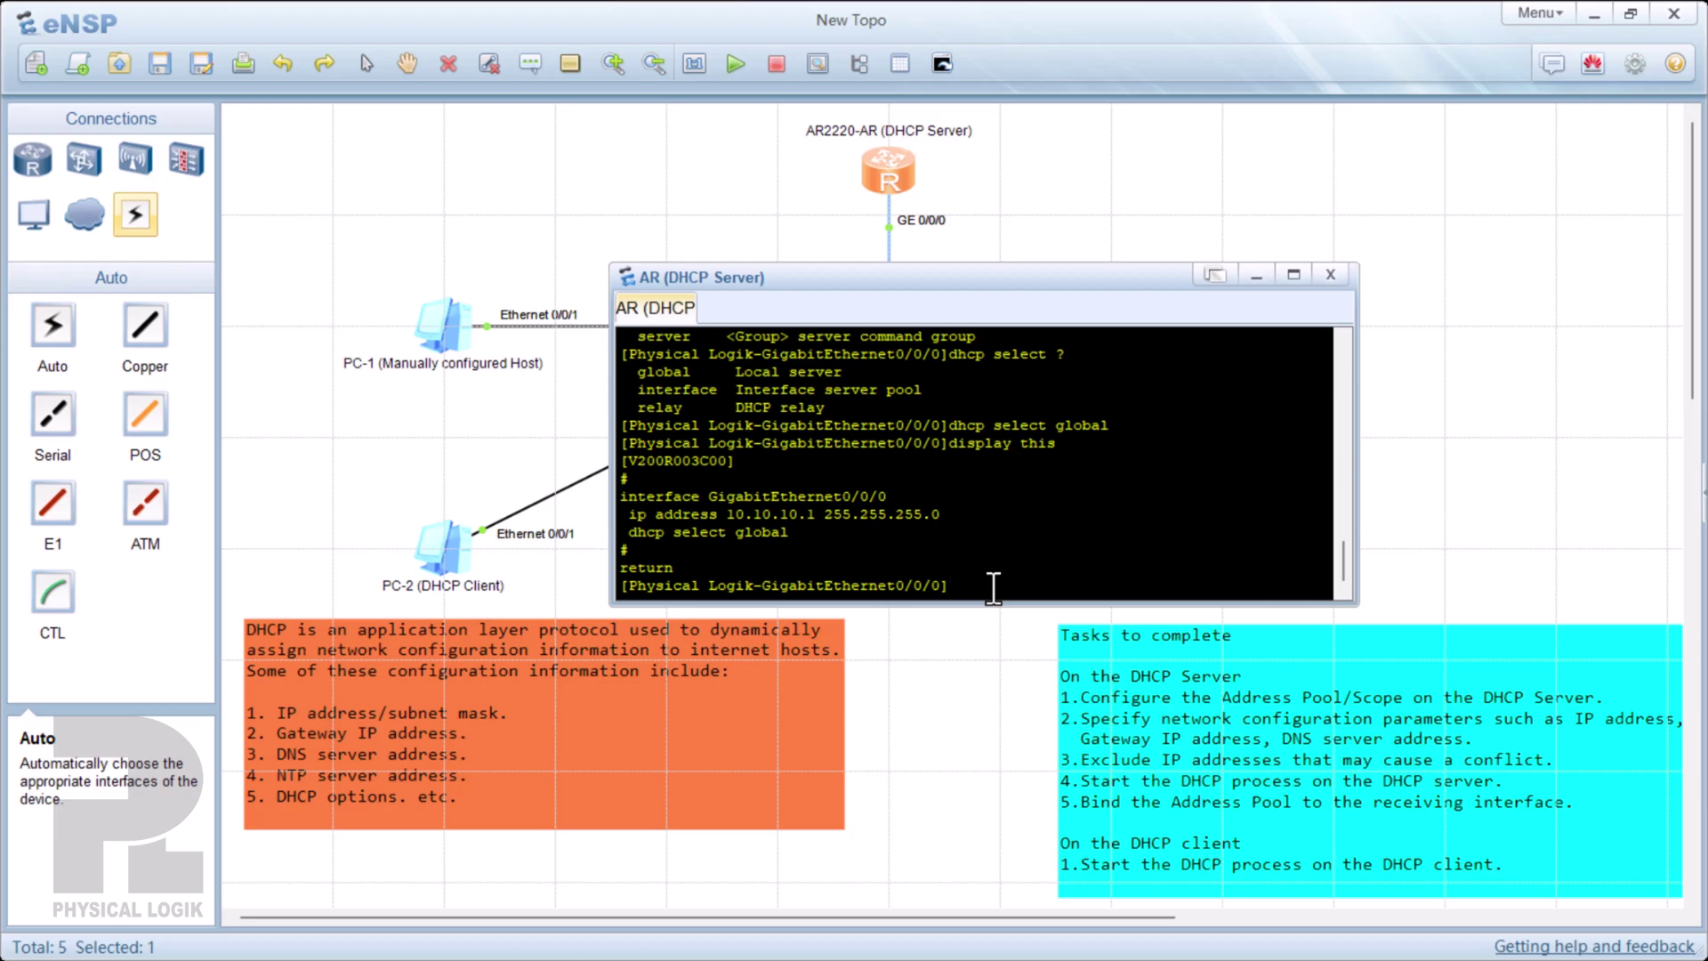
pyautogui.write('q')
pyautogui.press('Return')
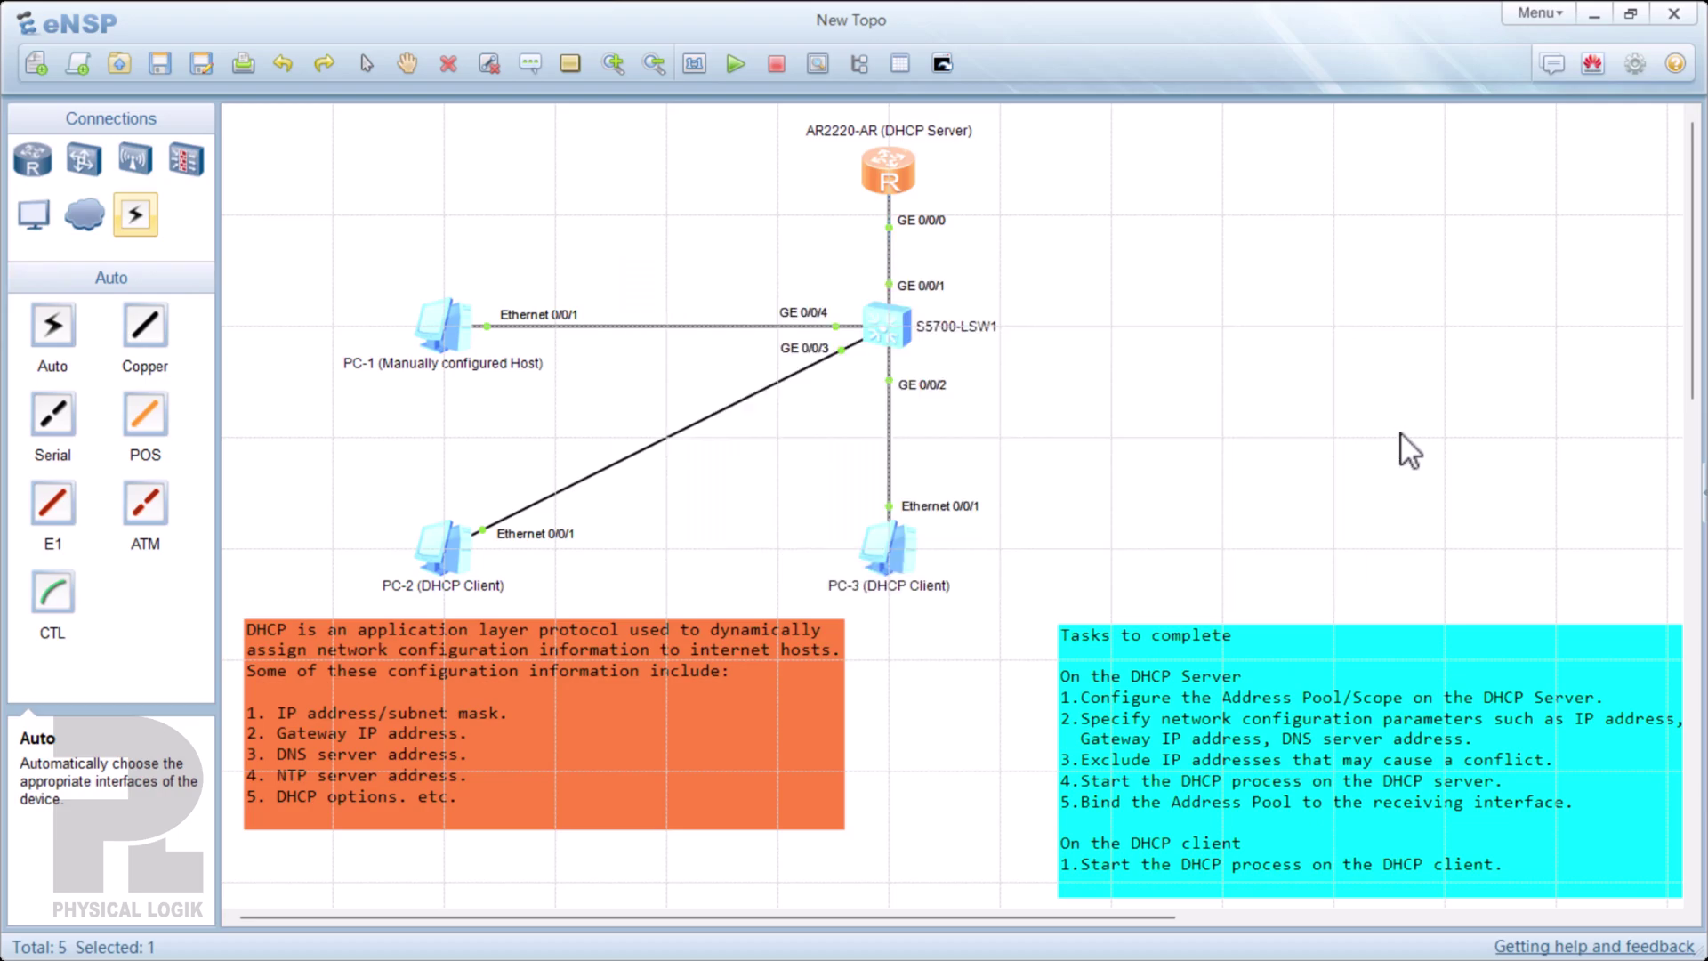
pyautogui.click(1401, 434)
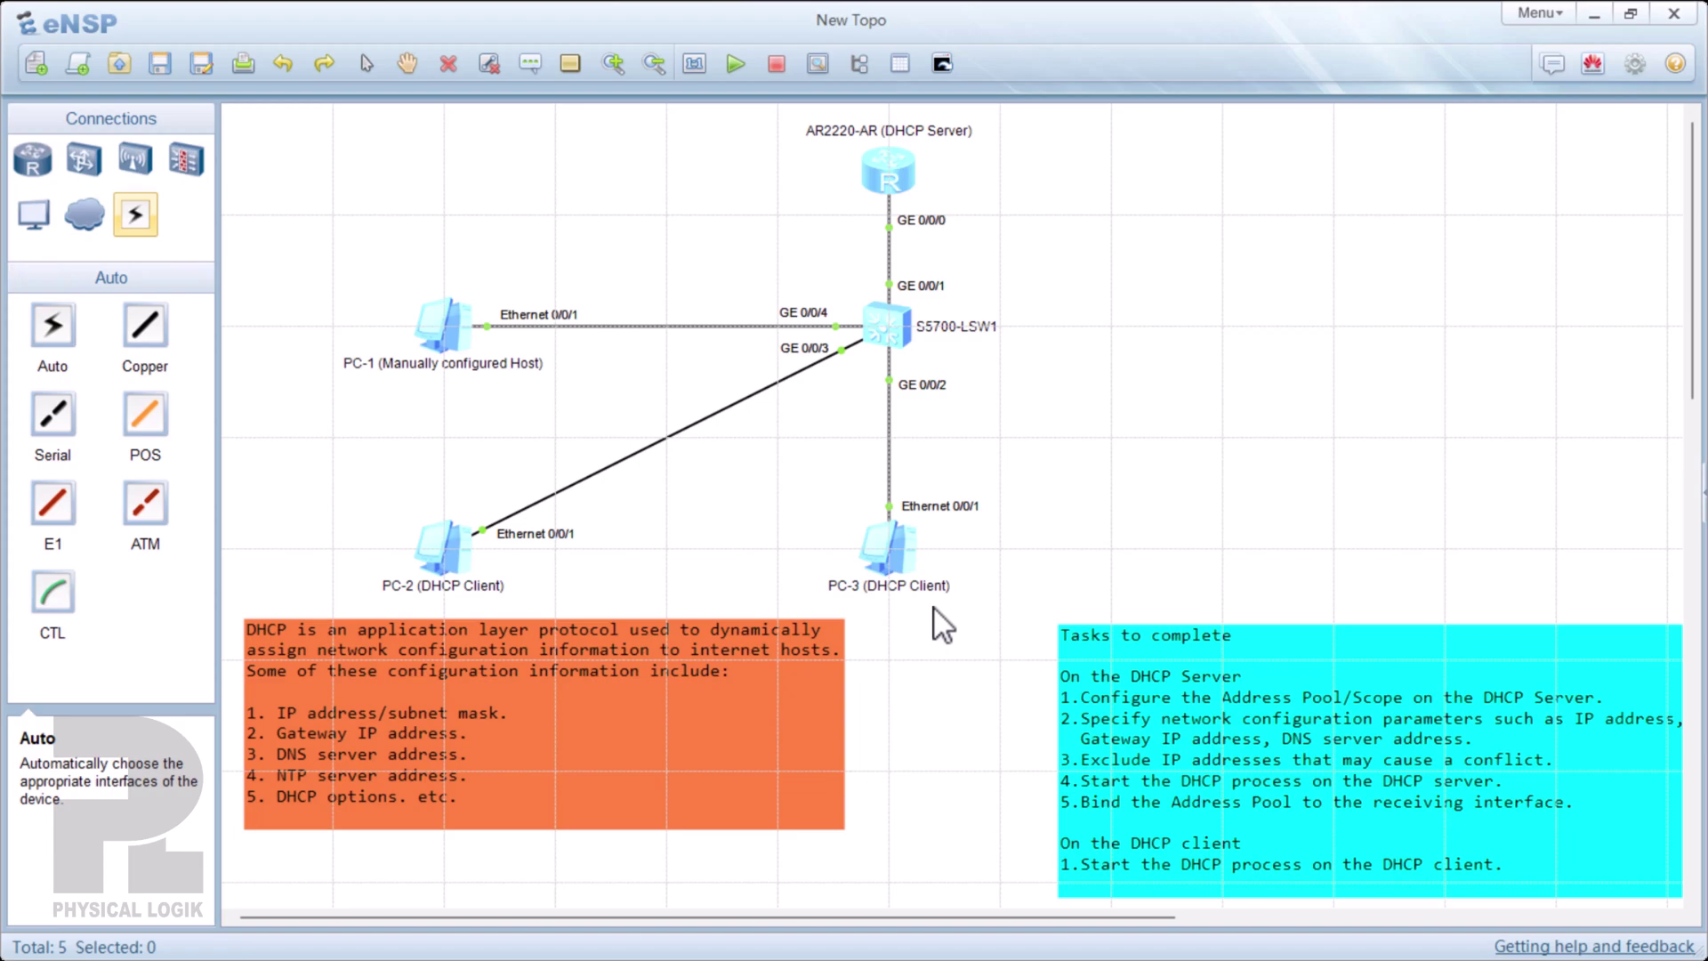
# - Open PC-3's command line, run ipconfig and examine its IPv4 address, subnet mask and gateway
pyautogui.doubleClick(887, 553)
pyautogui.moveTo(859, 291); pyautogui.dragTo(1300, 199)
pyautogui.click(933, 233)
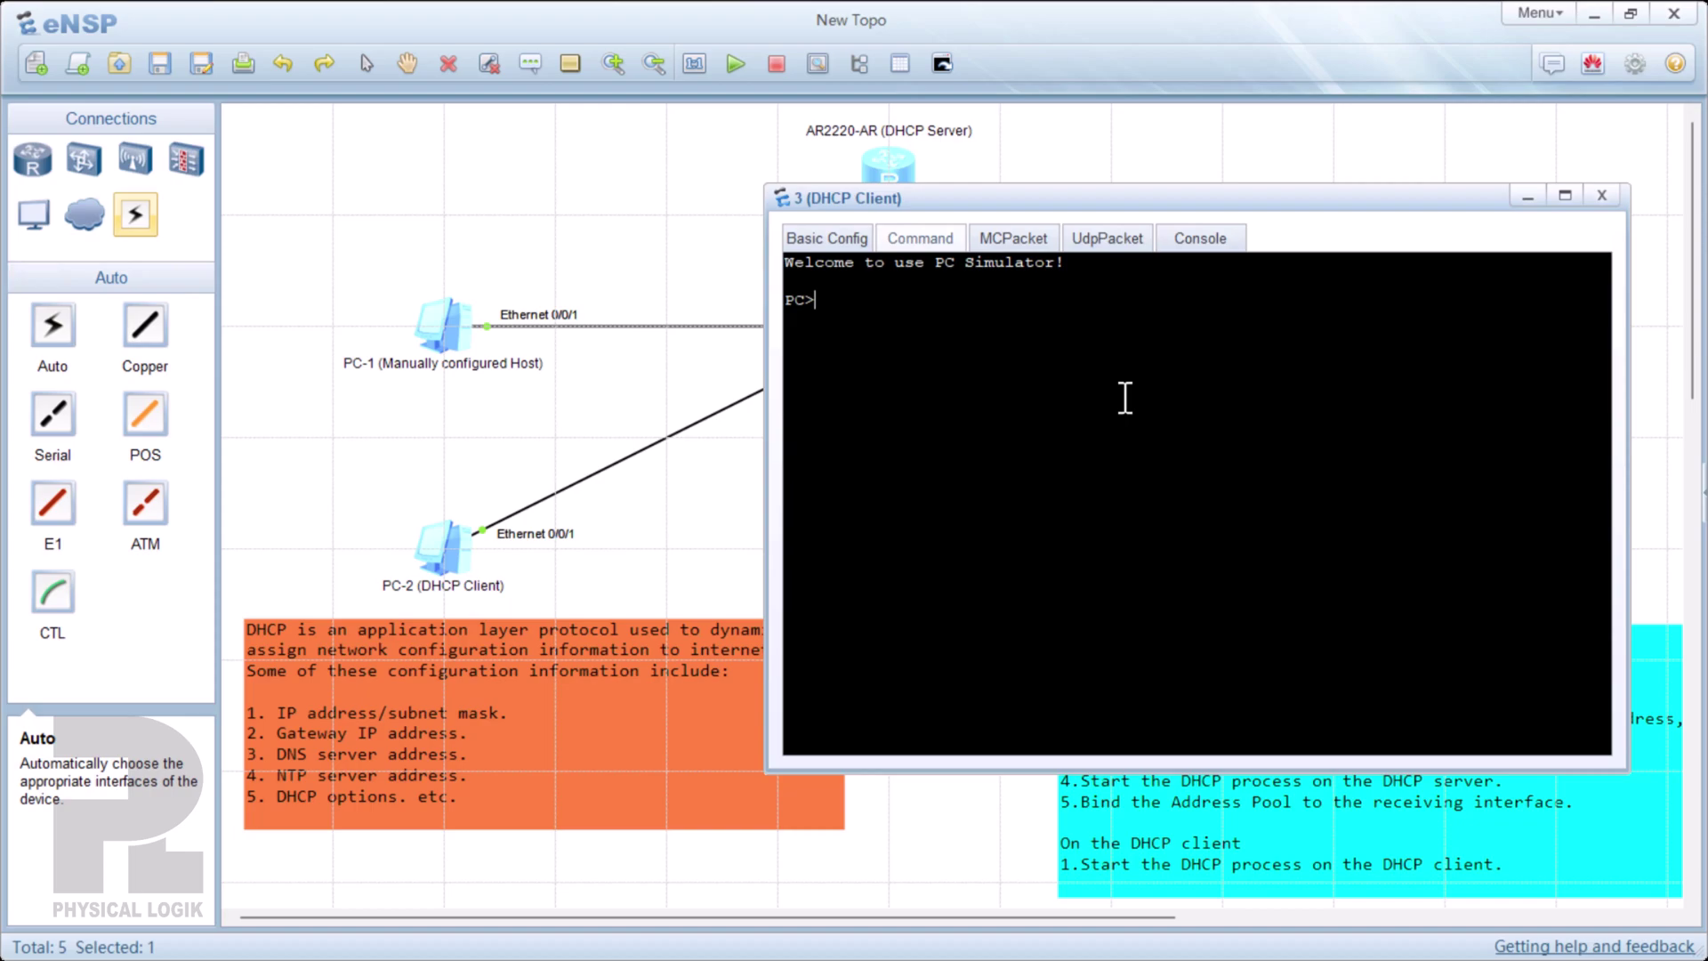
pyautogui.write('ipconfnig')
pyautogui.press('BackSpace')
pyautogui.press('BackSpace')
pyautogui.press('BackSpace')
pyautogui.write('if')
pyautogui.press('BackSpace')
pyautogui.write('g')
pyautogui.press('Return')
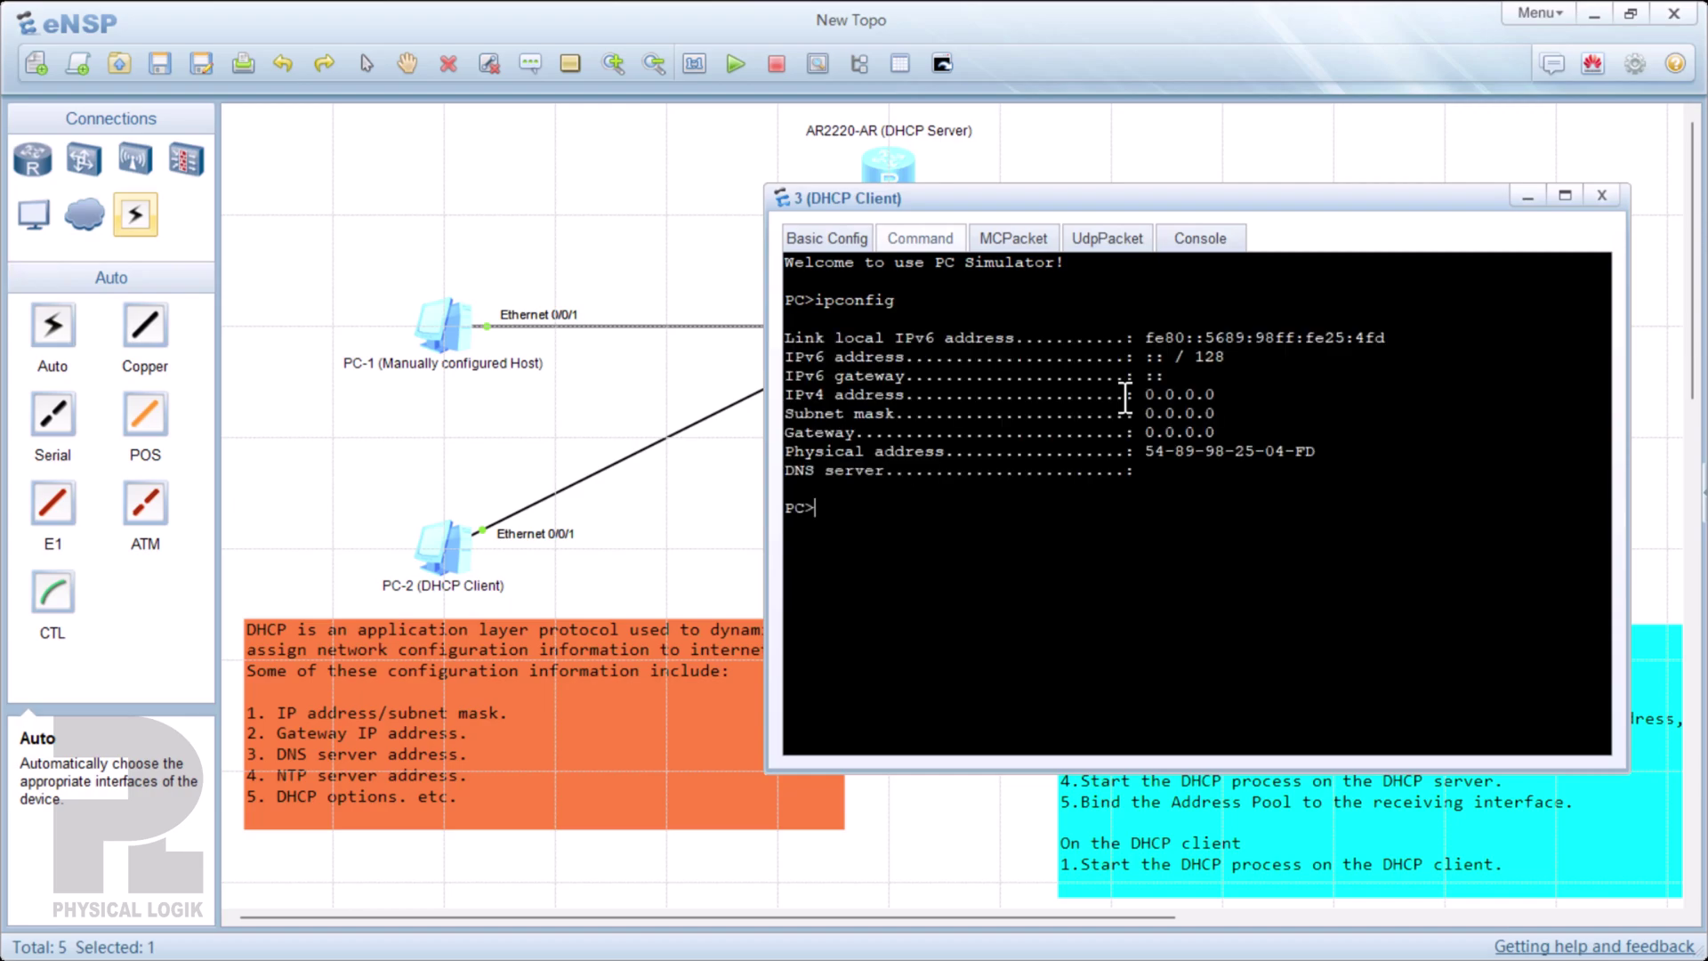
pyautogui.moveTo(1224, 434); pyautogui.dragTo(1094, 377)
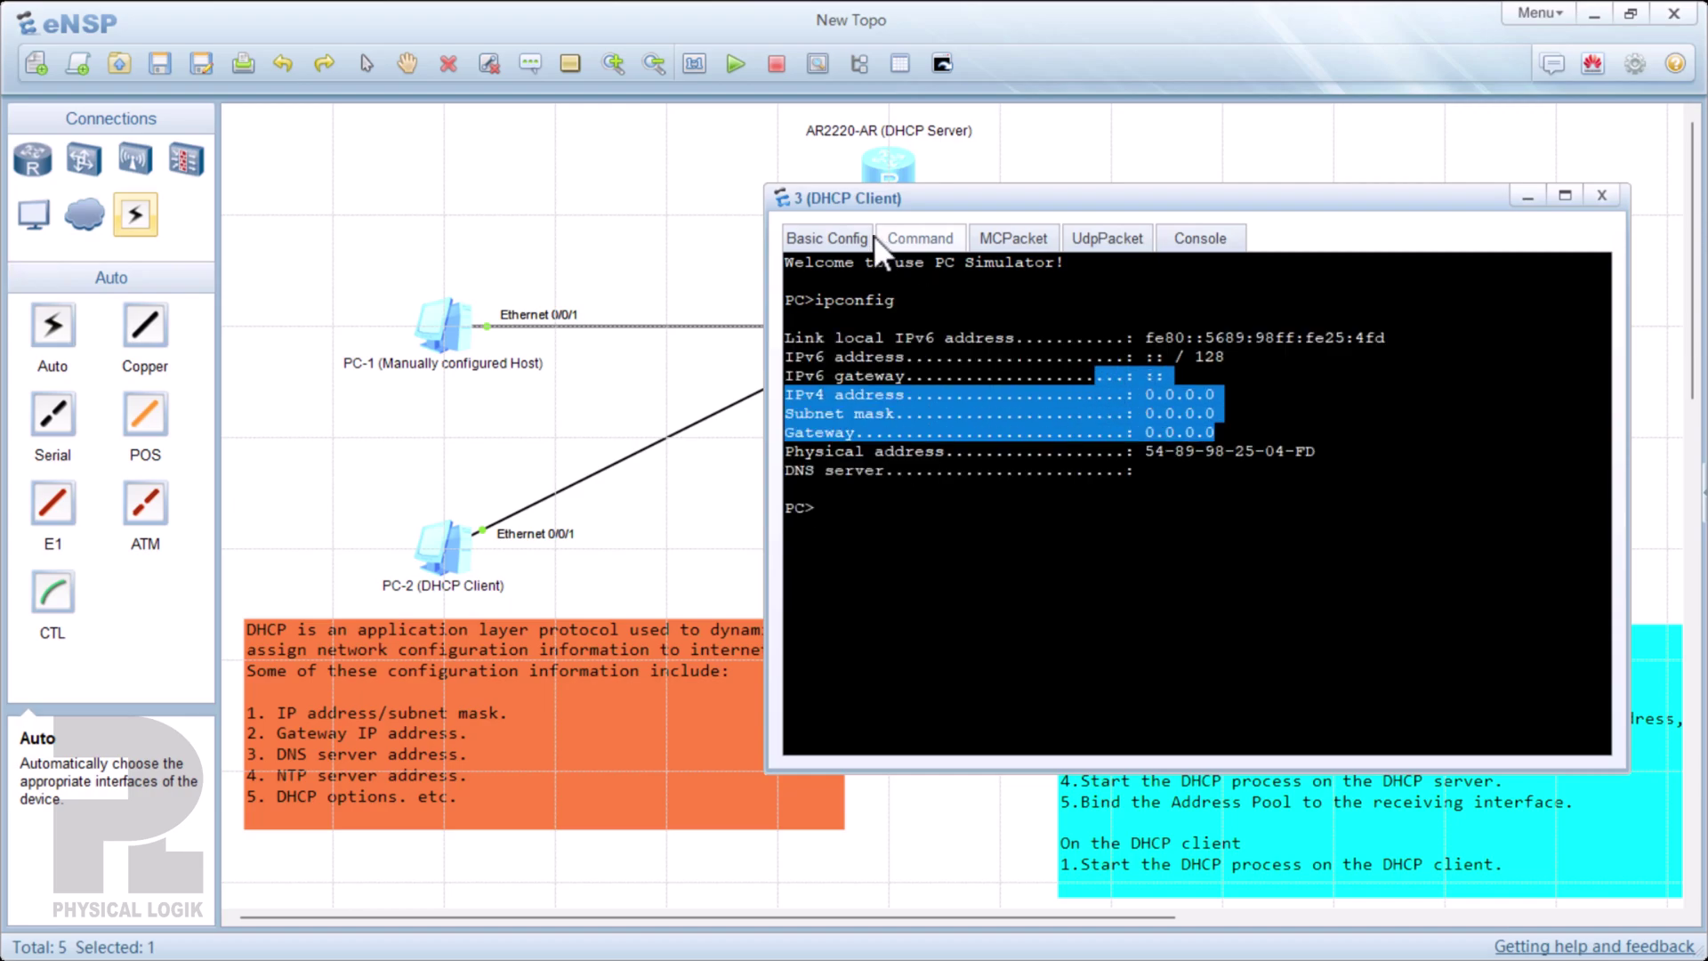
# - Switch PC-3's IPv4 configuration to DHCP with automatic DNS, apply it and close the PC's window
pyautogui.click(826, 233)
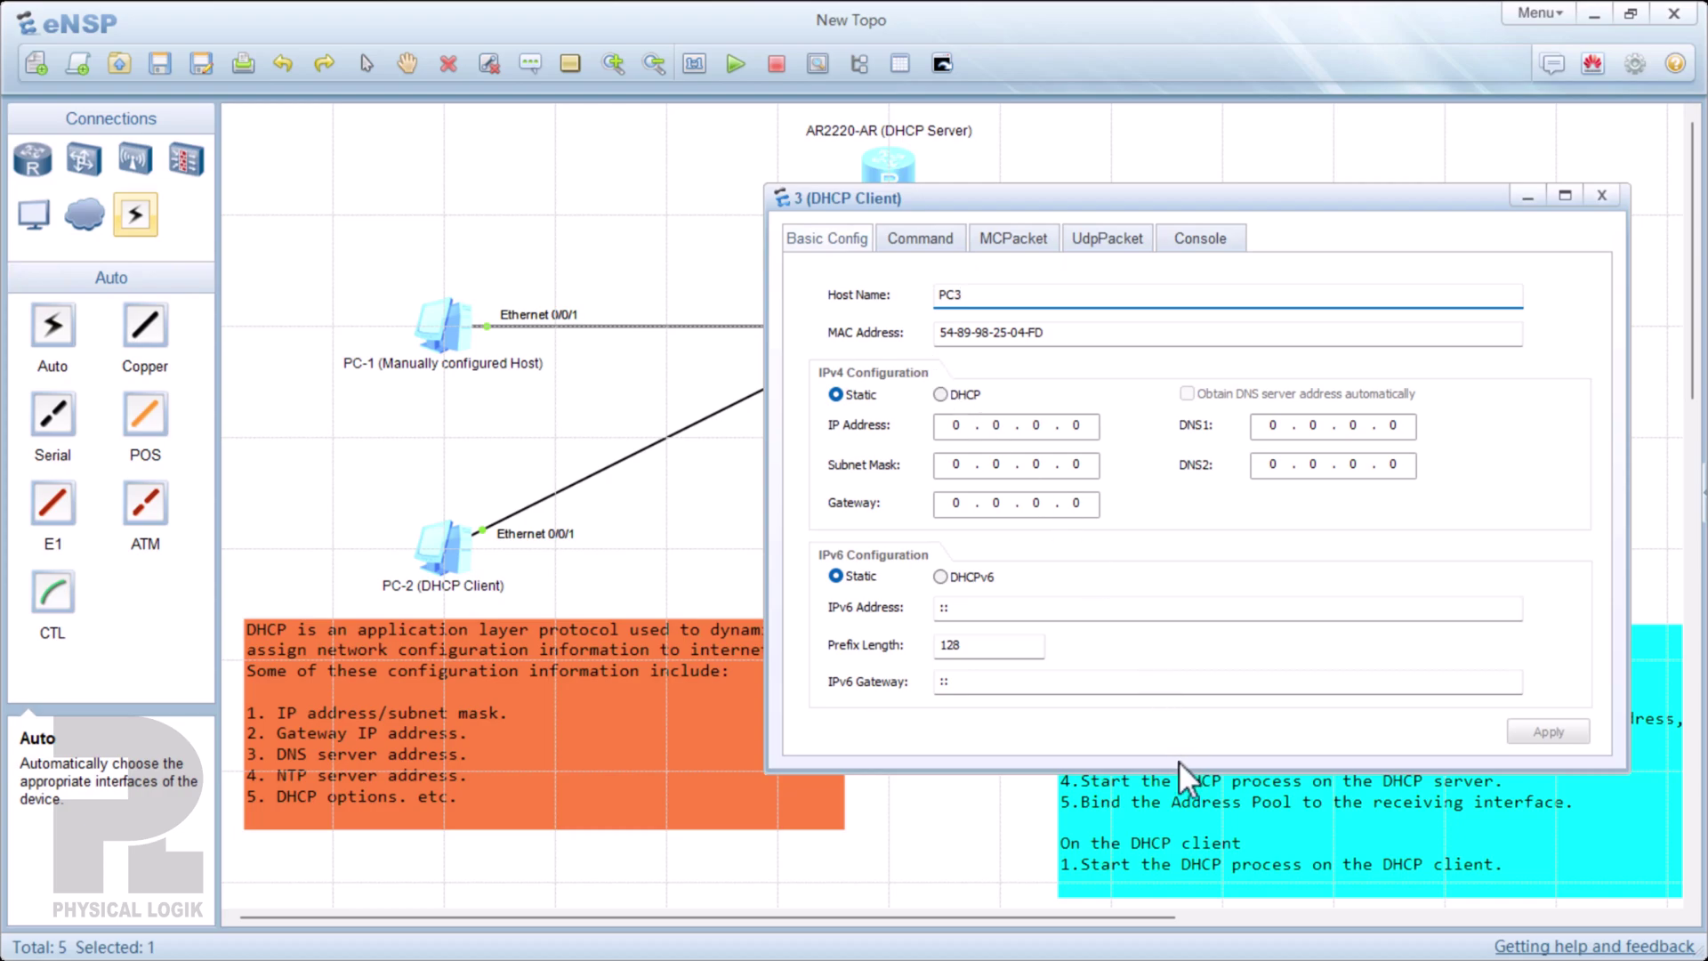
pyautogui.click(943, 395)
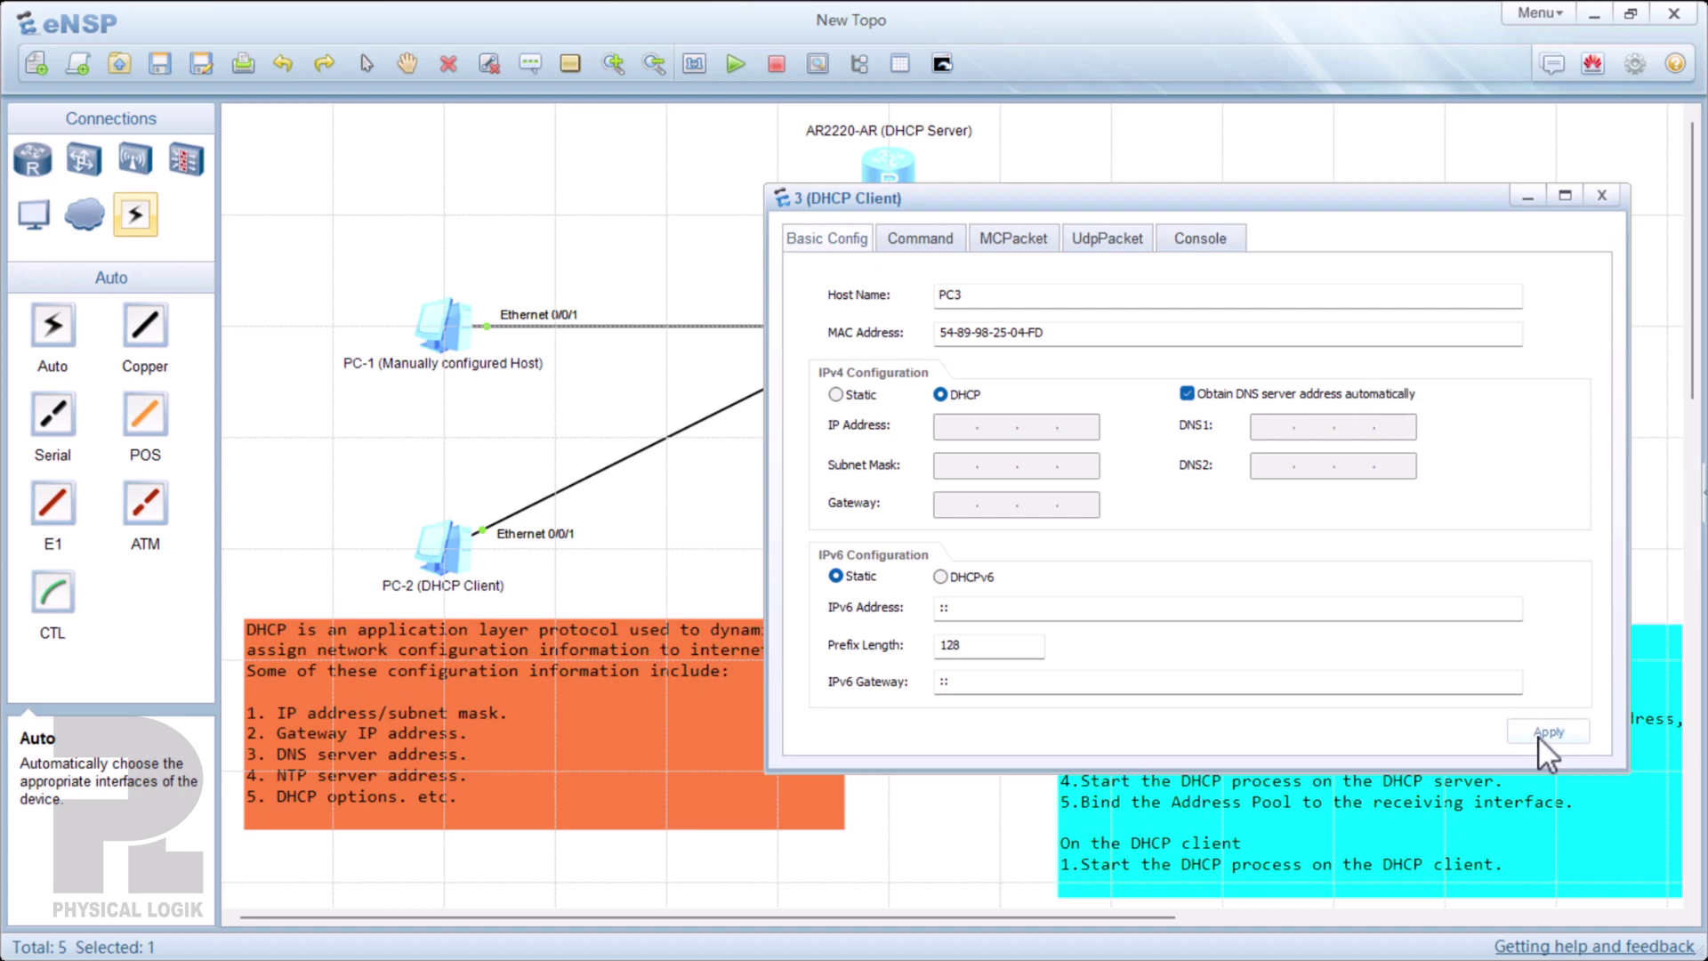
pyautogui.click(1600, 196)
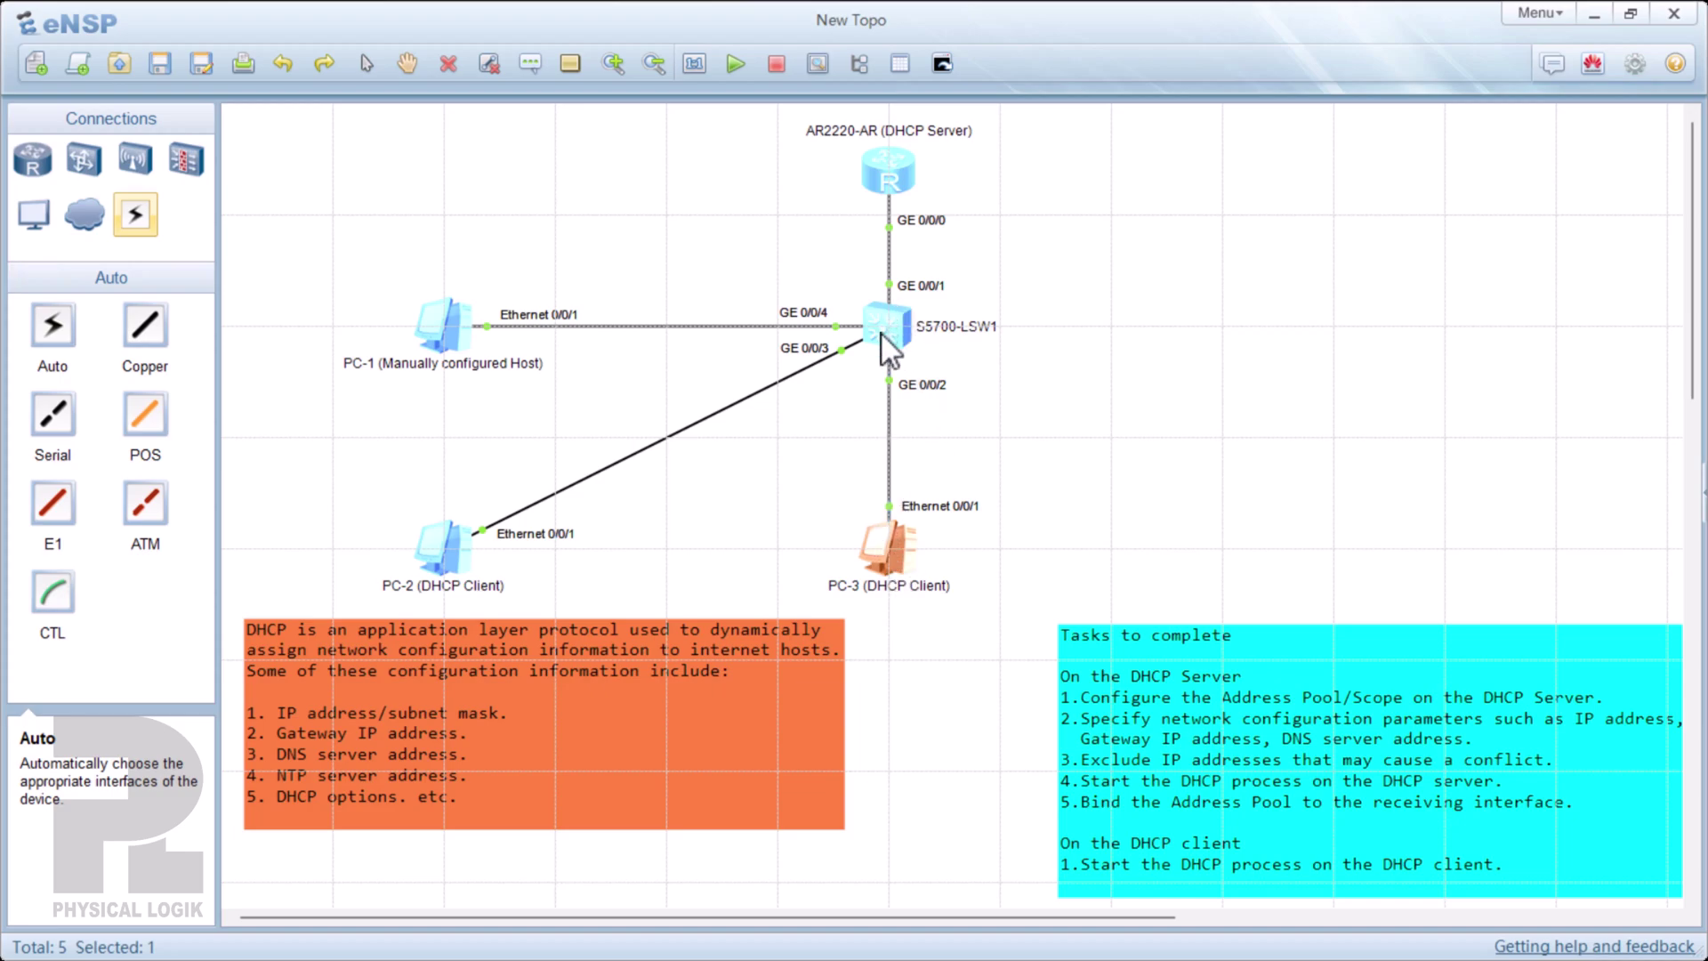
# - Run ipconfig again on PC-3, examine its IPv4 address, subnet mask, gateway and DNS servers, and minimize the PC's window
pyautogui.doubleClick(893, 530)
pyautogui.click(929, 237)
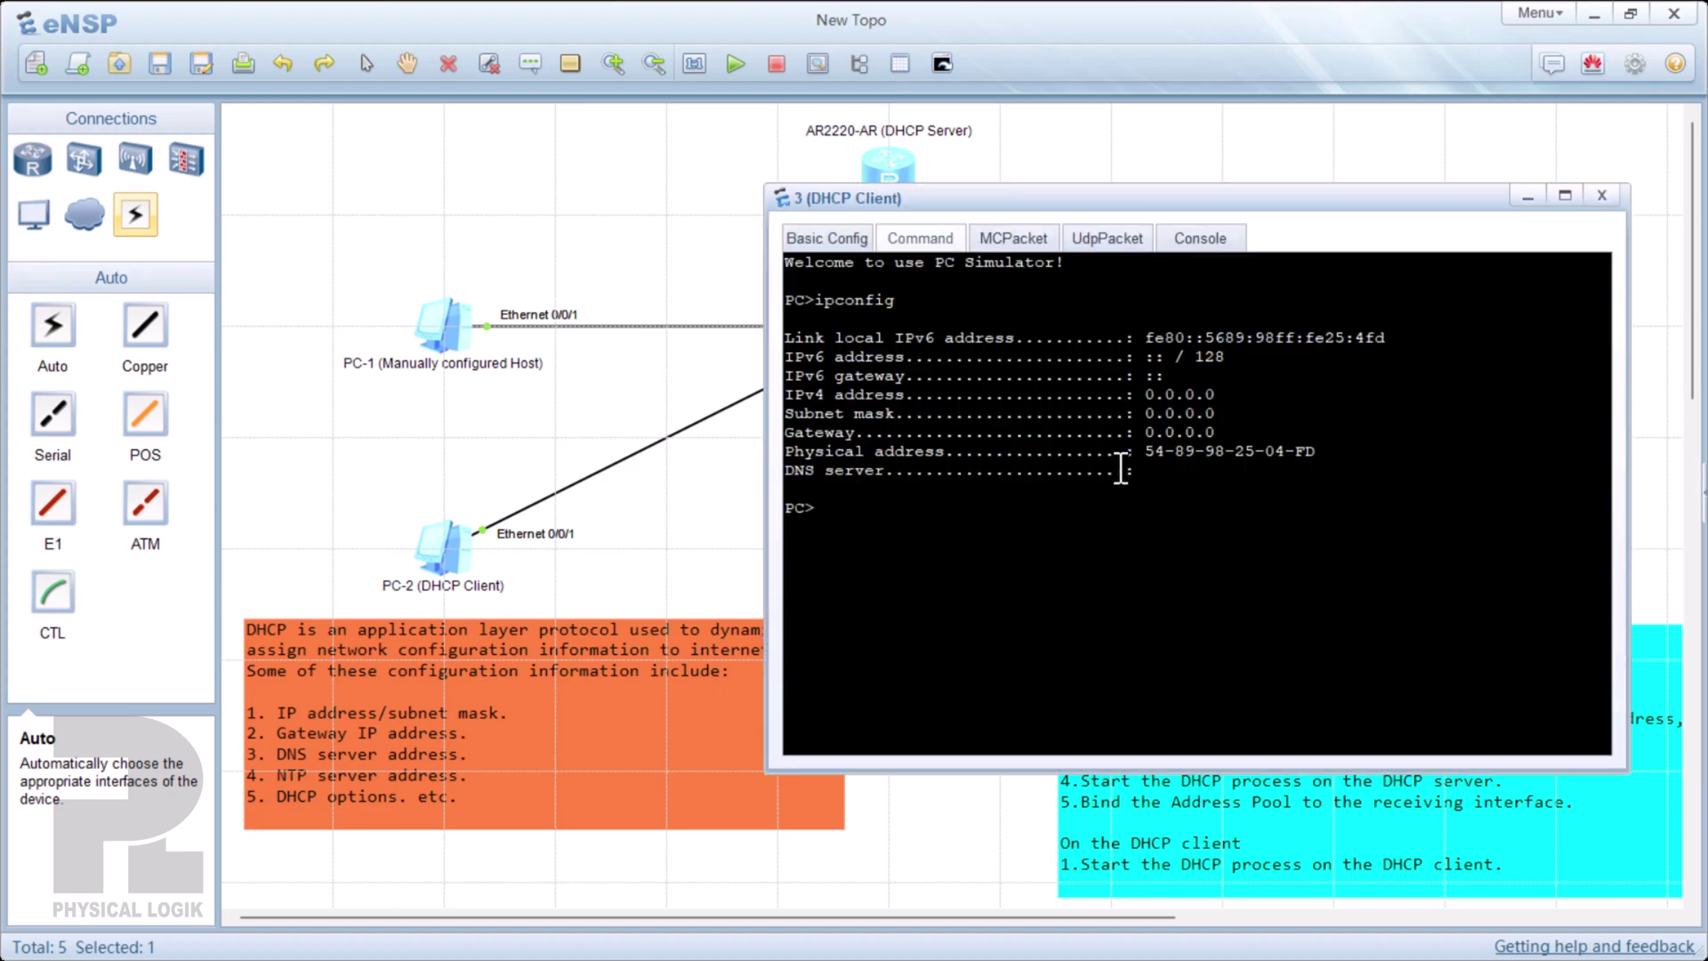
pyautogui.write('ipconfig')
pyautogui.press('Return')
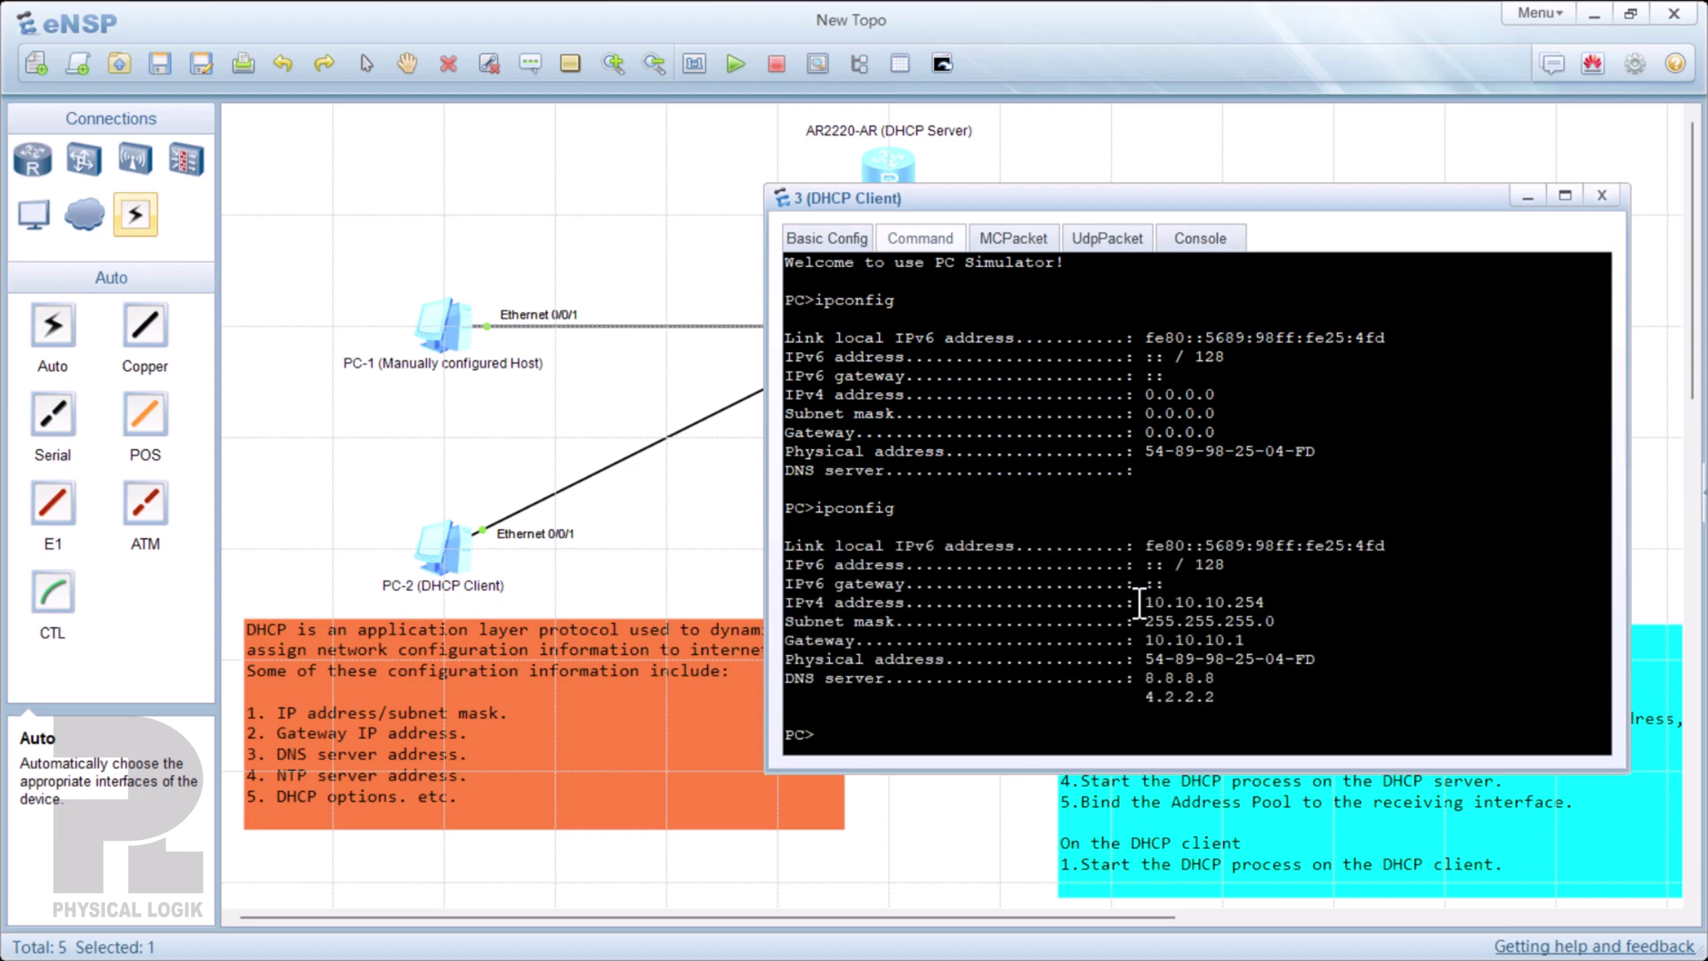
pyautogui.moveTo(1146, 602); pyautogui.dragTo(1266, 641)
pyautogui.click(1267, 640)
pyautogui.moveTo(1146, 606); pyautogui.dragTo(1267, 605)
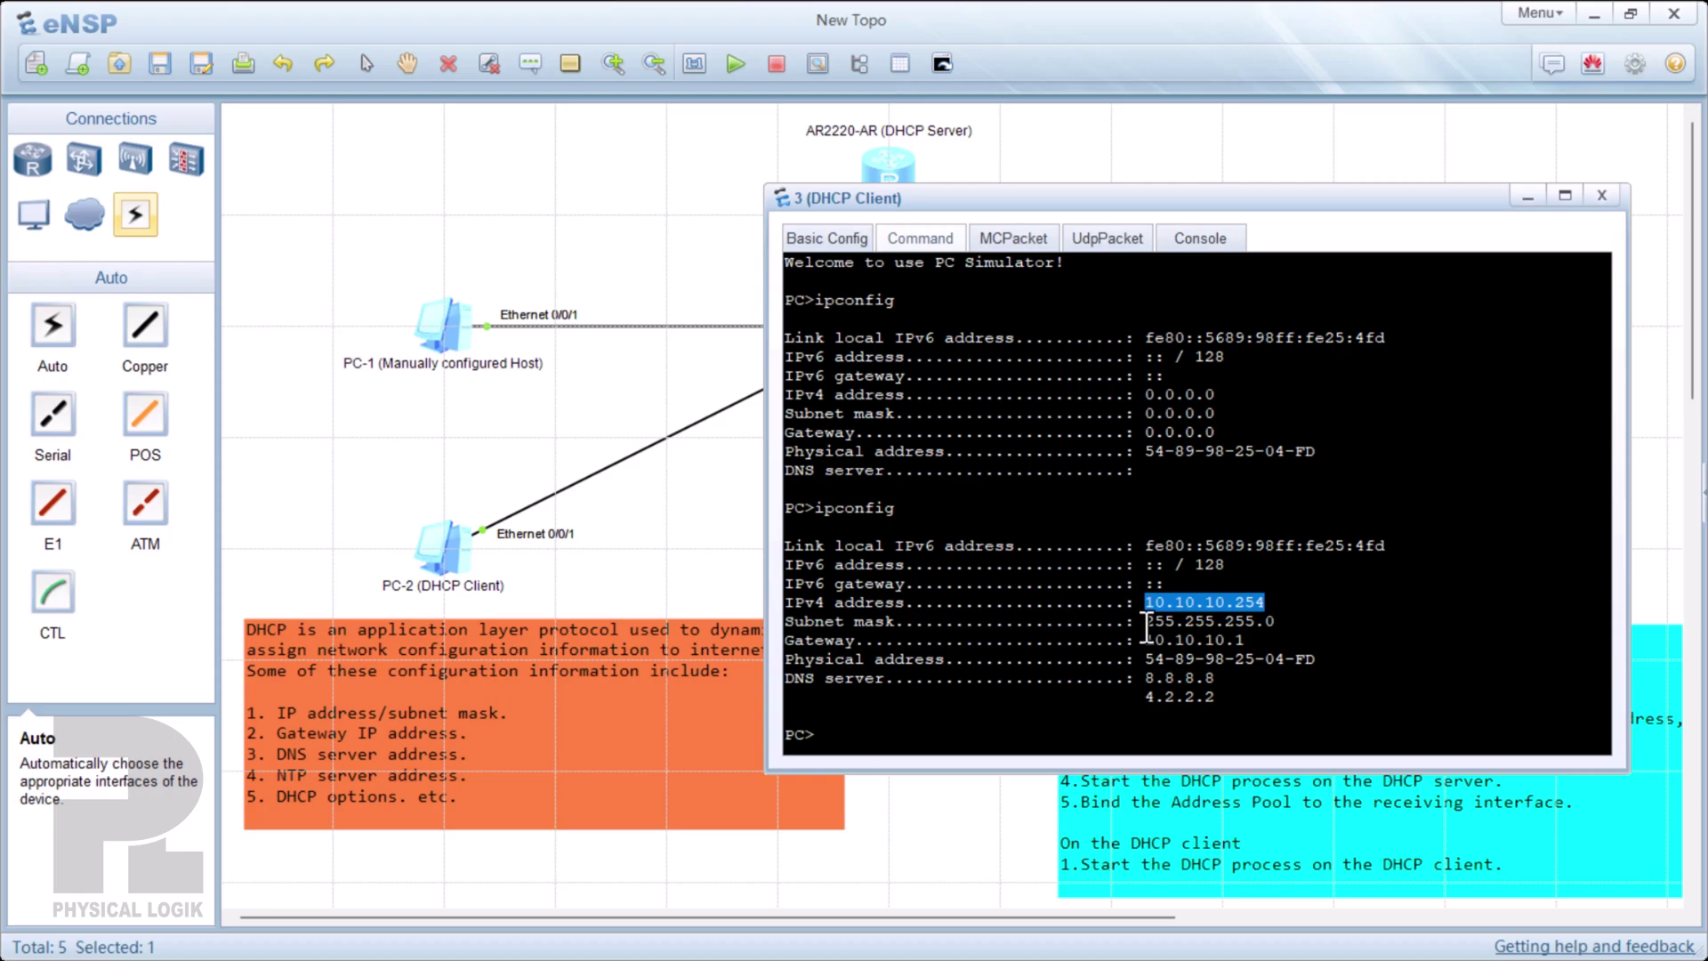
pyautogui.moveTo(1147, 622); pyautogui.dragTo(1272, 627)
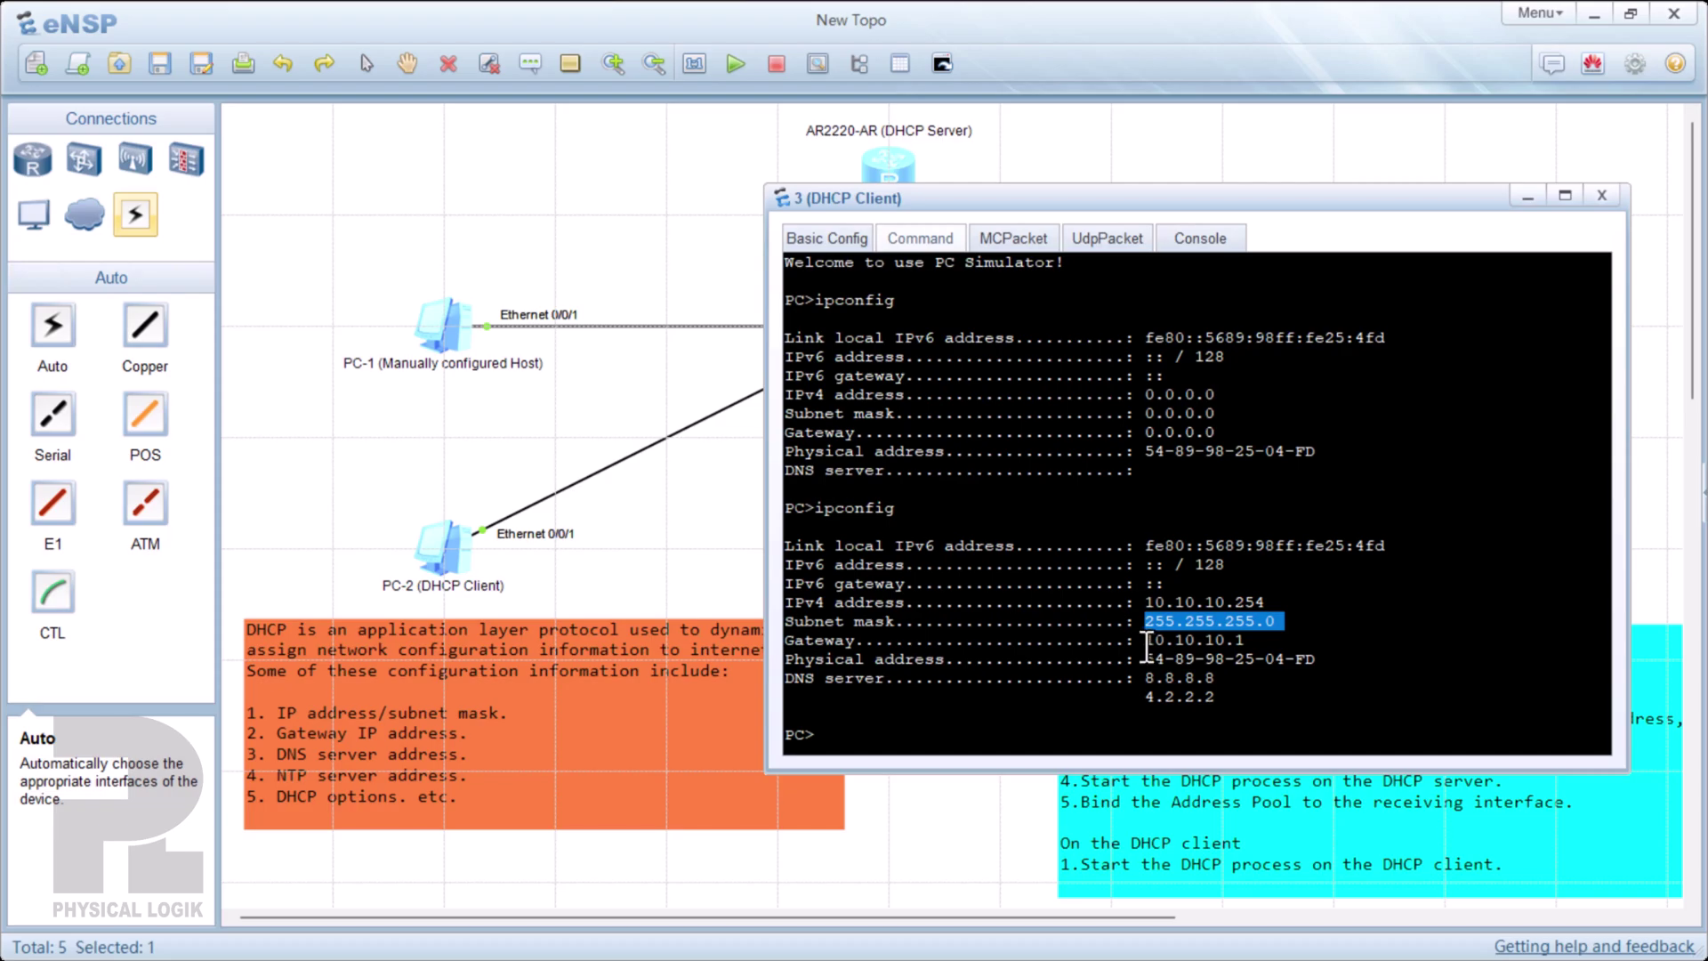
pyautogui.moveTo(1146, 639); pyautogui.dragTo(1254, 641)
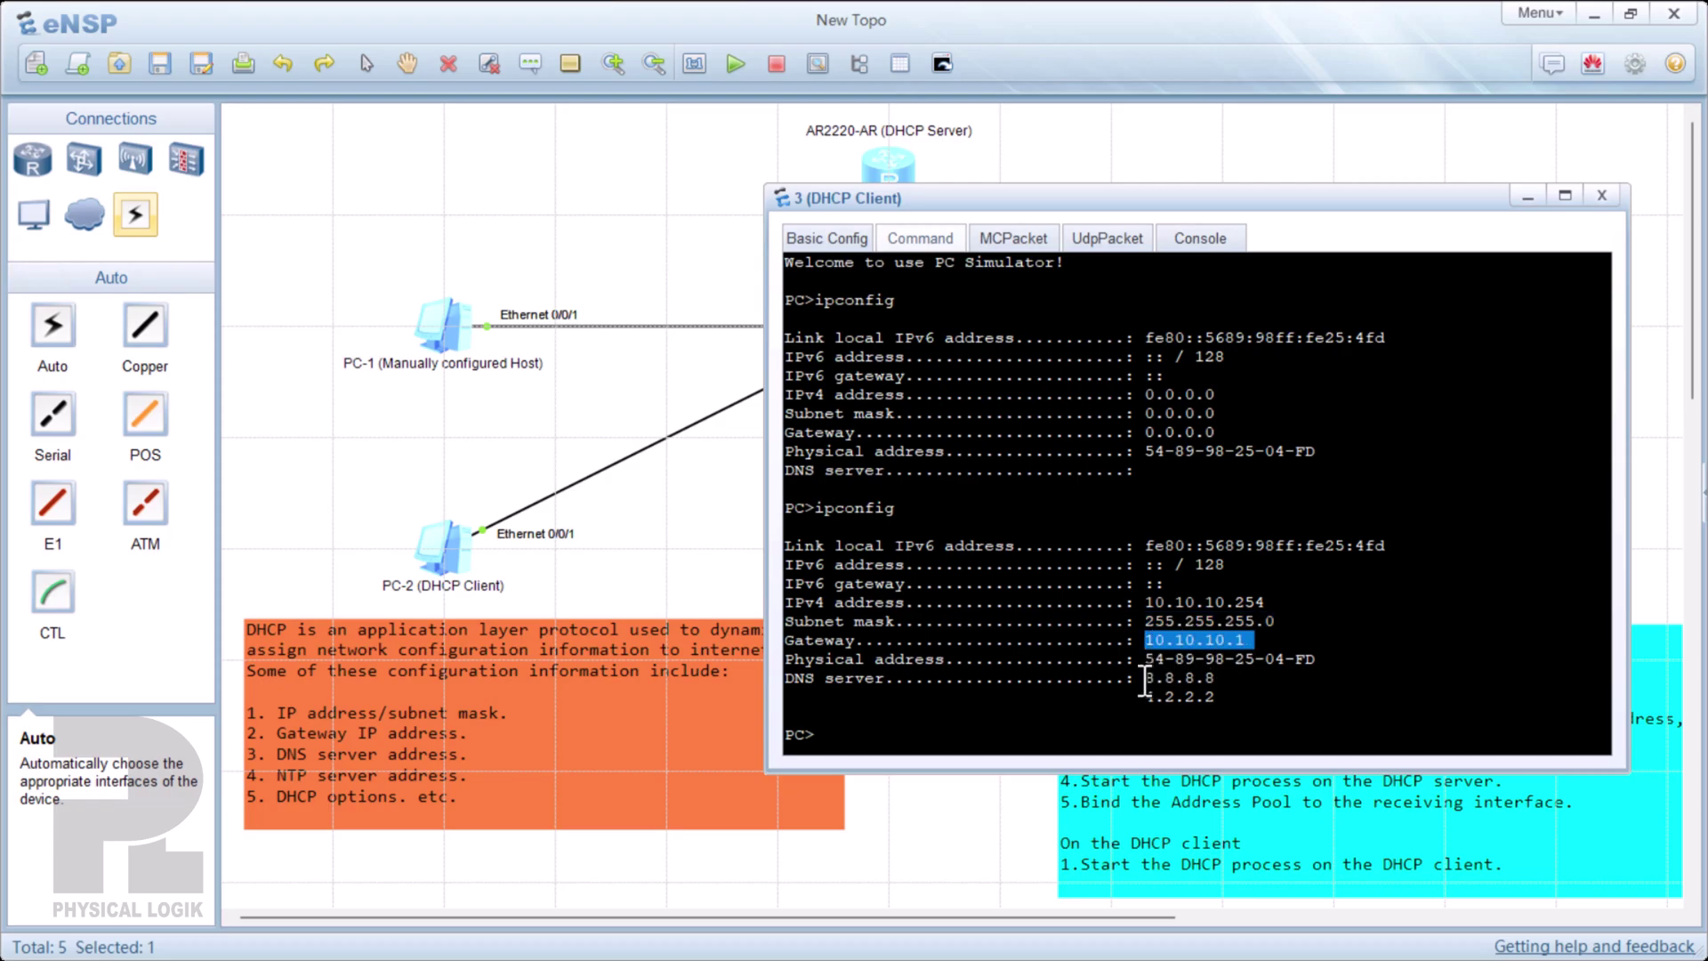
pyautogui.moveTo(1145, 677)
pyautogui.mouseDown()
pyautogui.moveTo(1221, 701)
pyautogui.moveTo(1155, 683)
pyautogui.mouseUp()
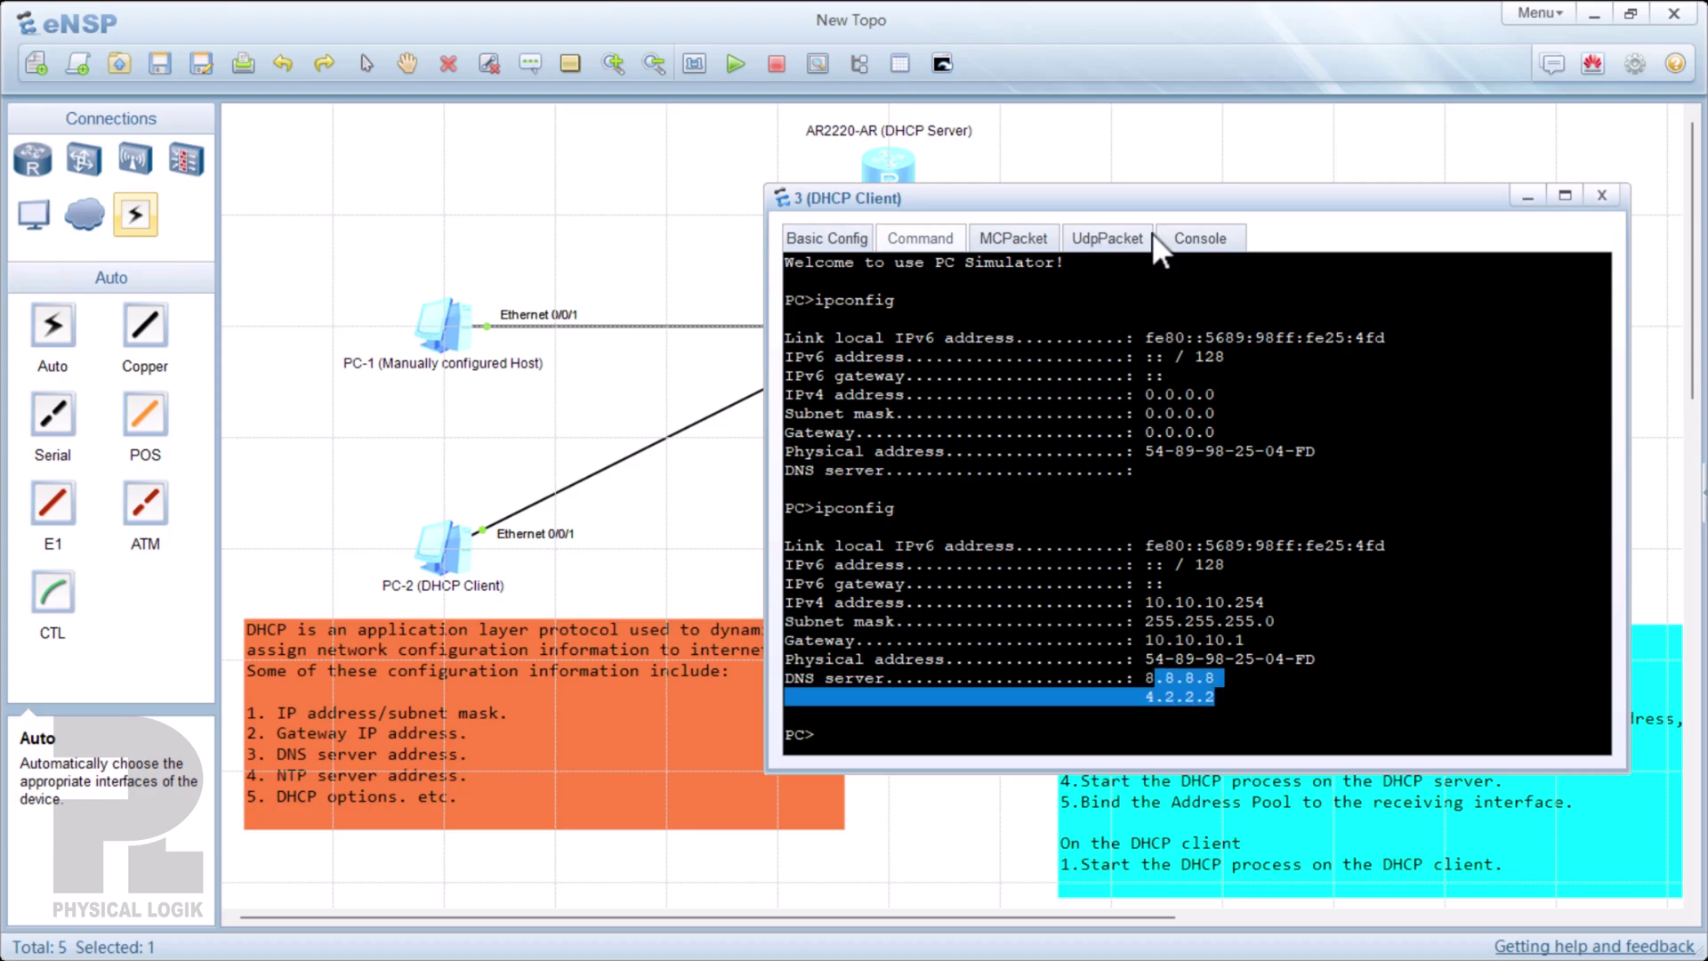
pyautogui.click(1526, 195)
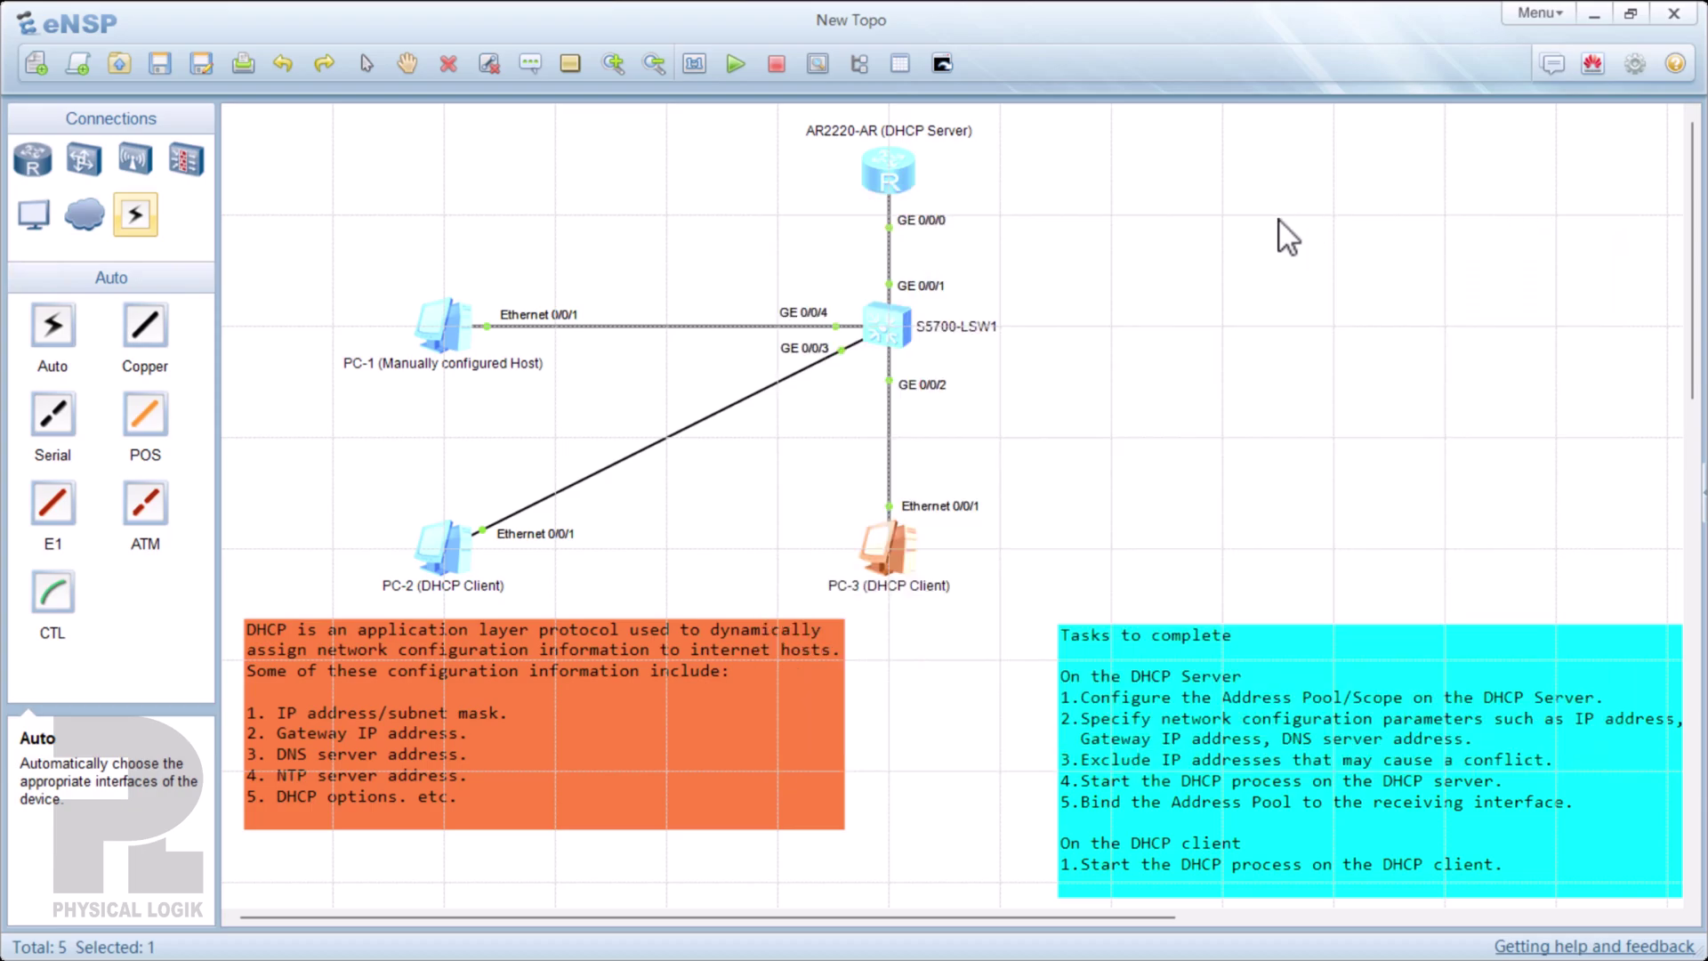
pyautogui.click(1081, 357)
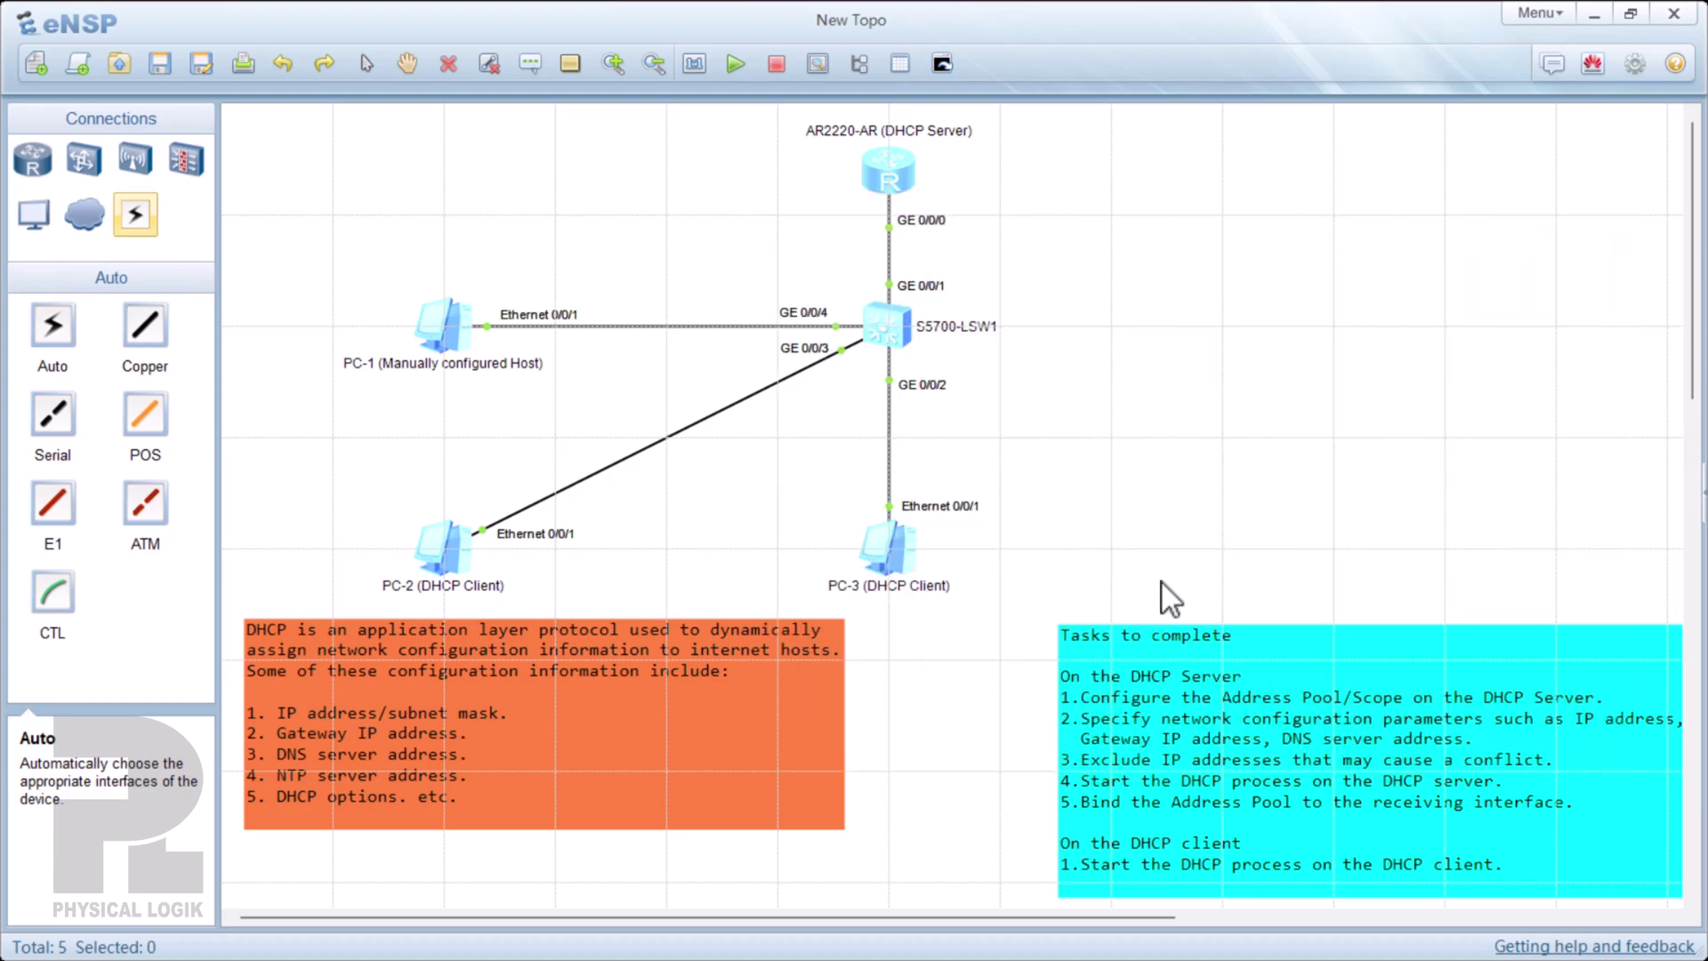
pyautogui.moveTo(1009, 610); pyautogui.dragTo(361, 149)
pyautogui.click(1097, 265)
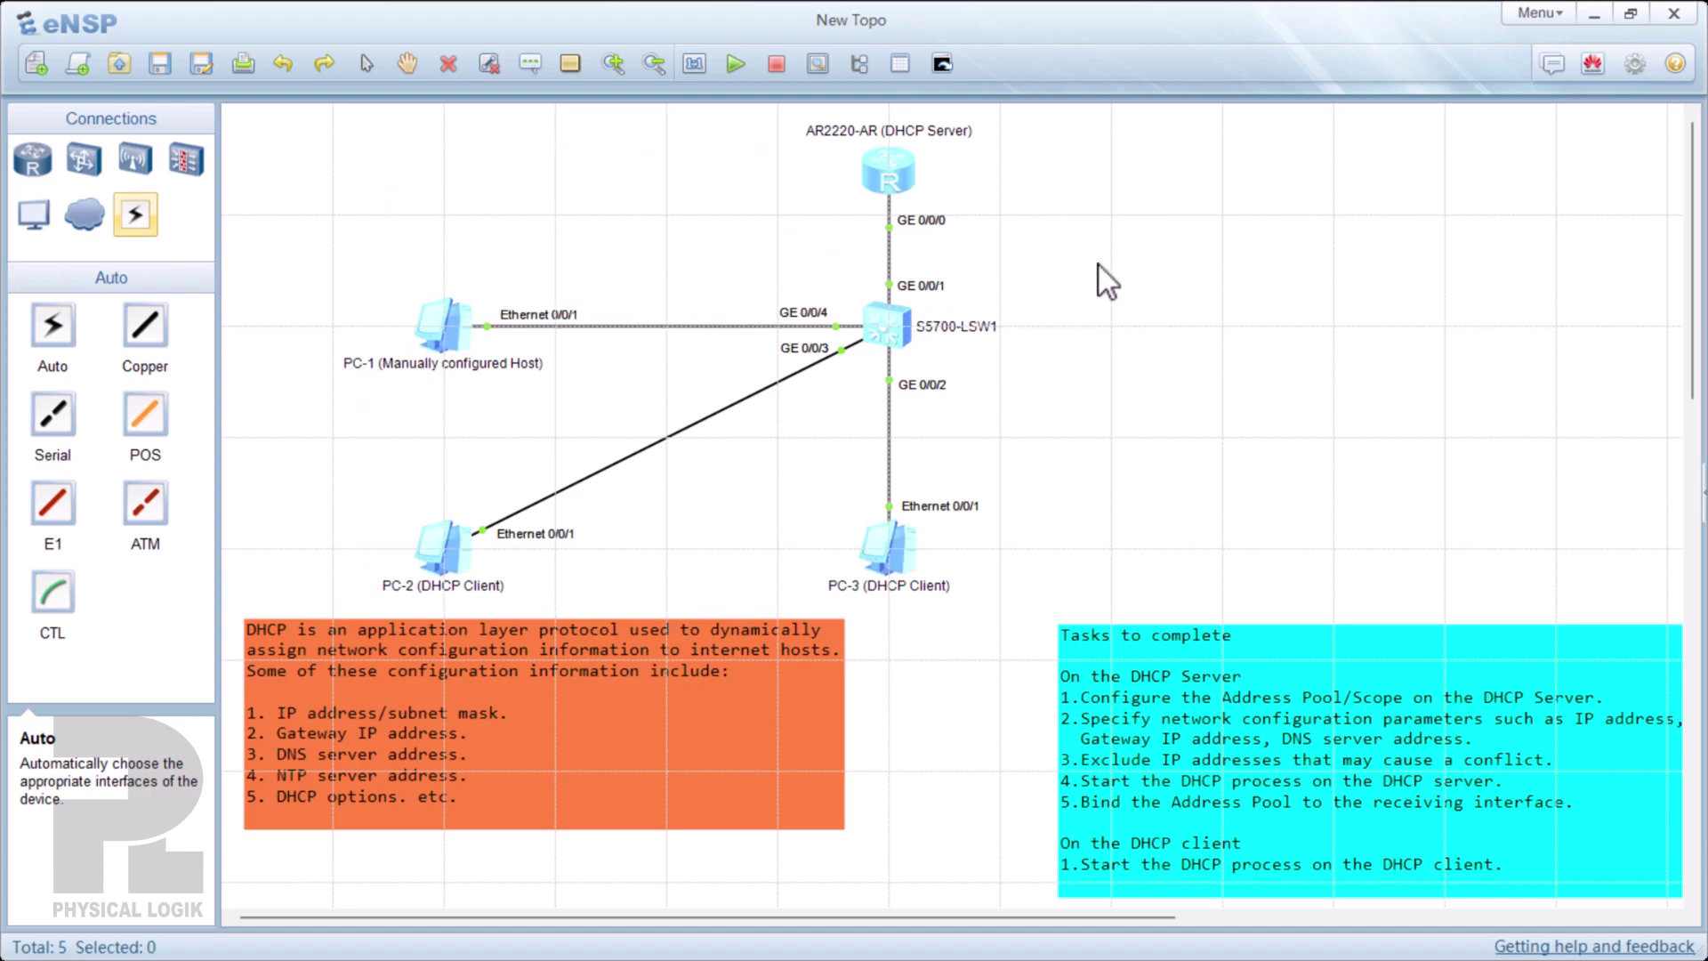